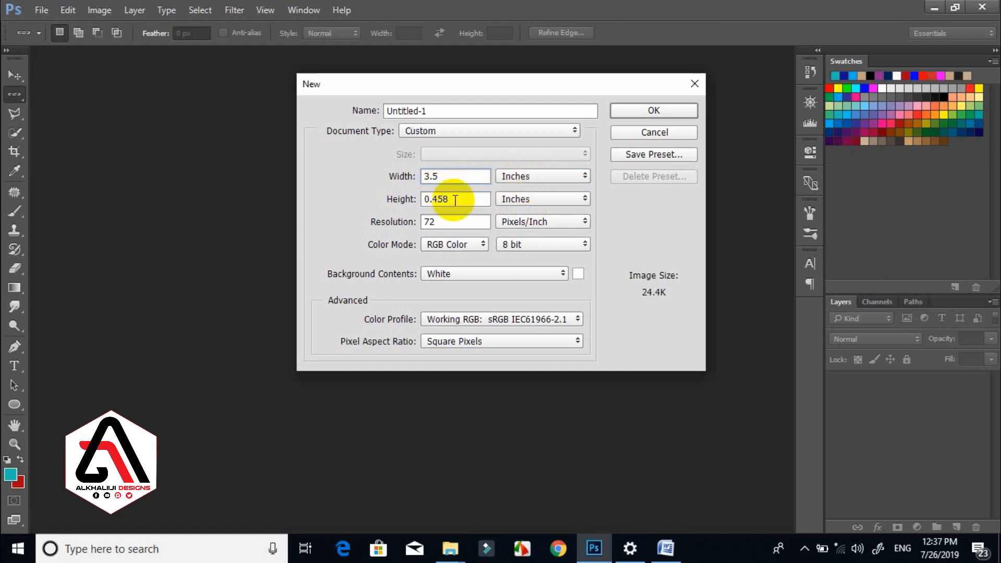
Create a new document 2 in wide, 3.5 in tall at 300 pixels/inch.
key("Tab")
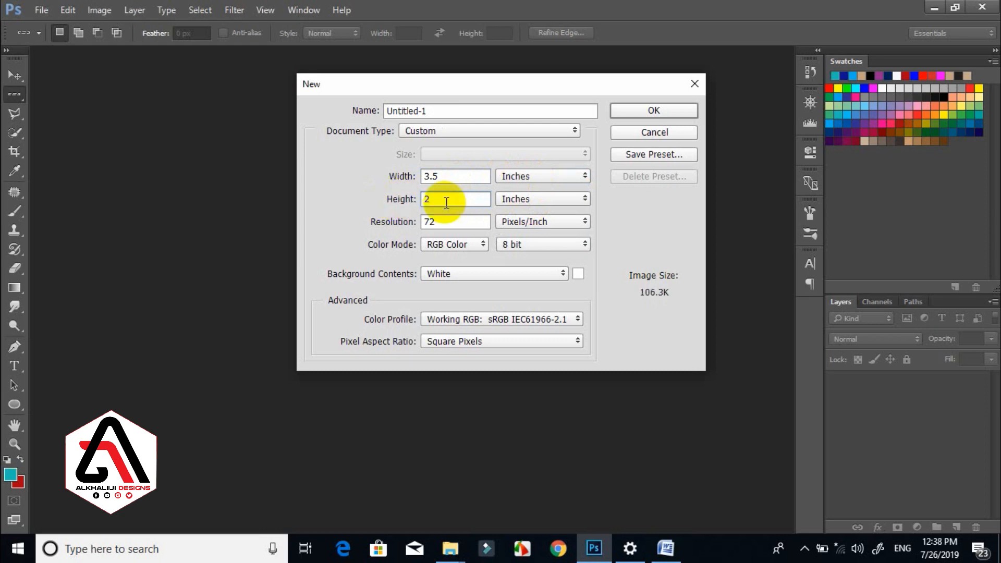
key("Tab")
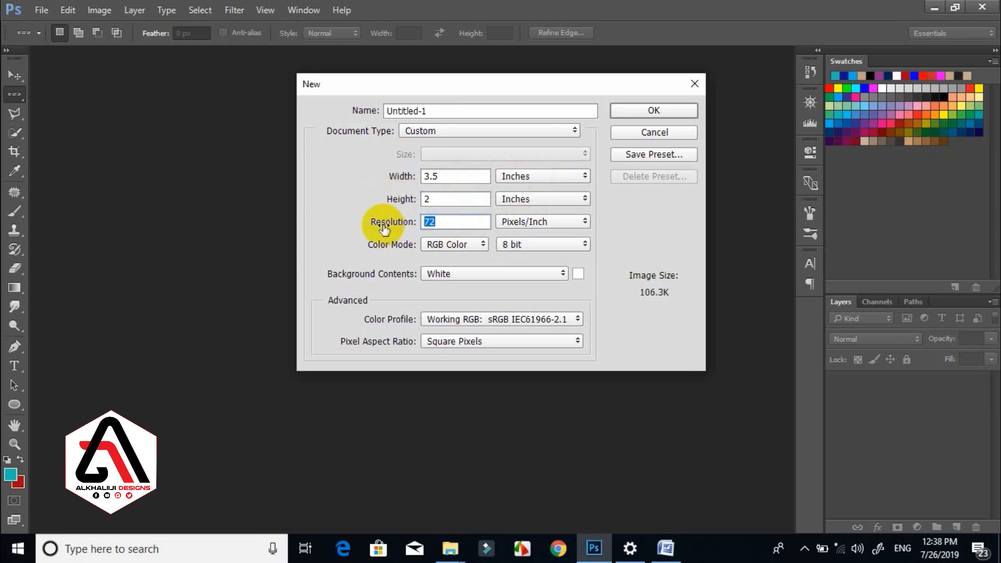
type("300")
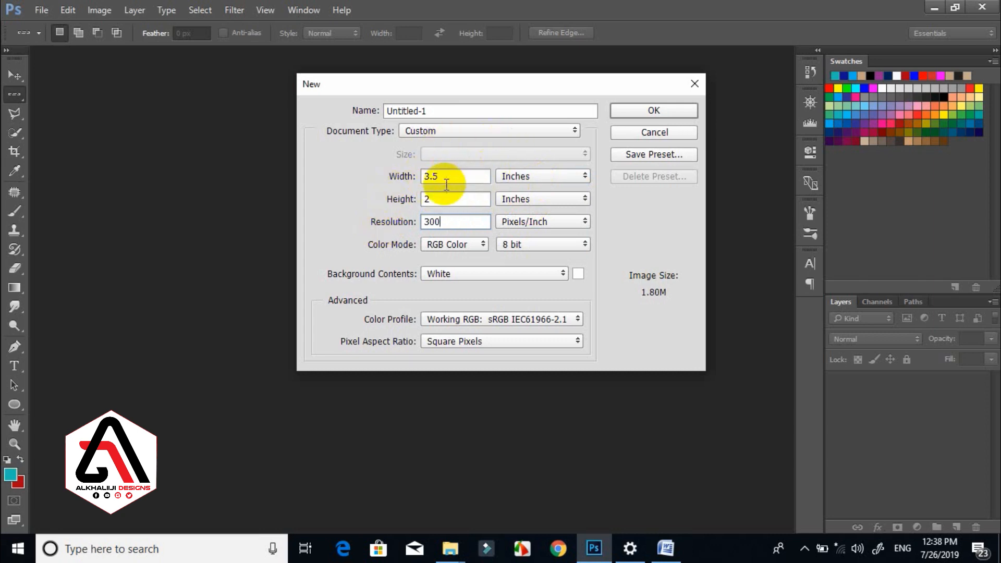
left_click_drag(447, 178, 405, 172)
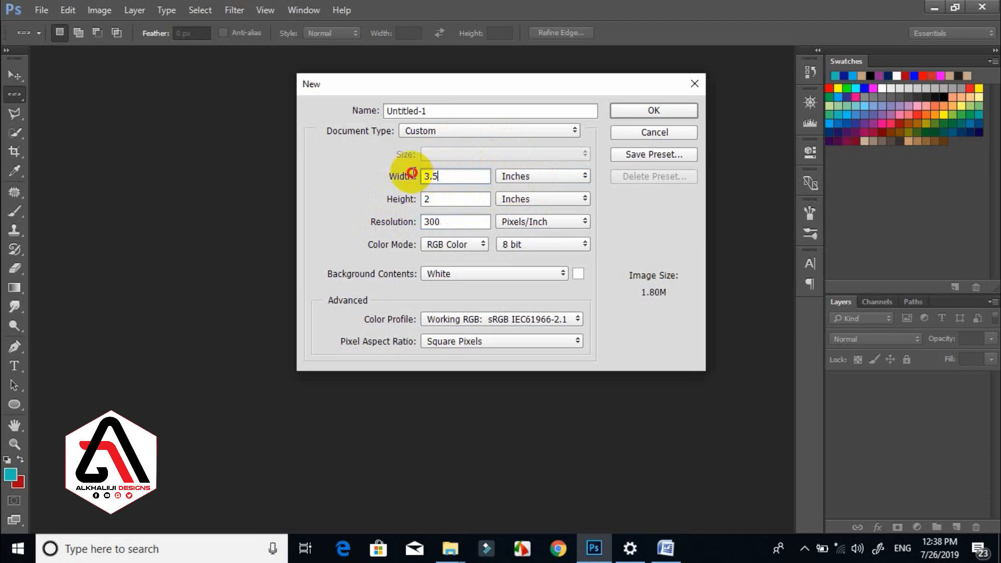
type("2")
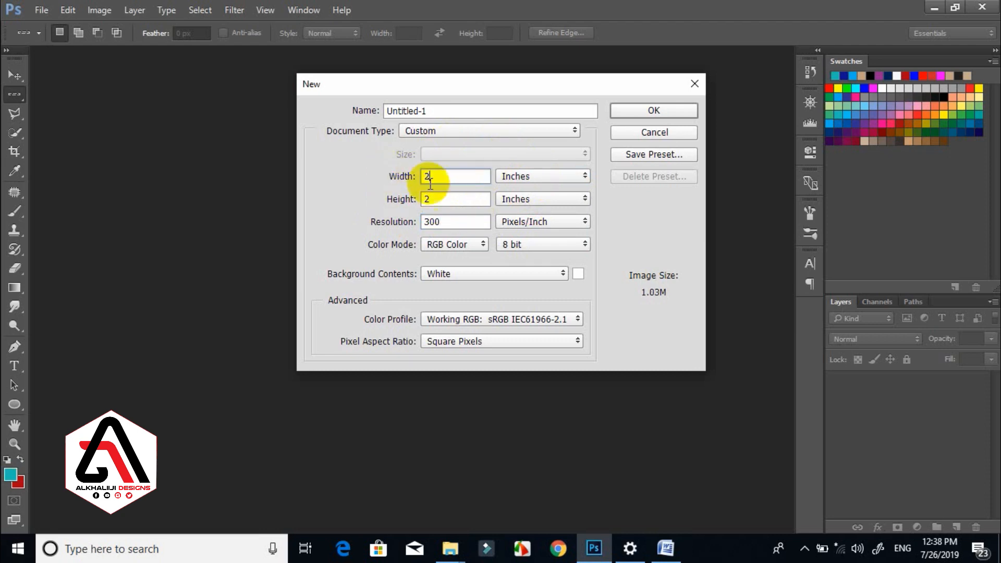
left_click_drag(447, 203, 367, 197)
type("3.5")
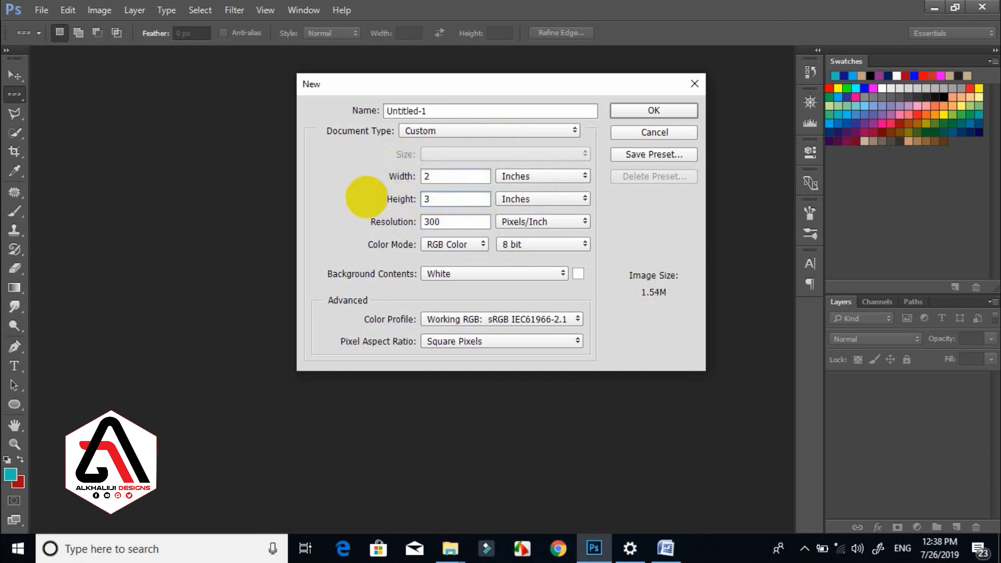
left_click(640, 111)
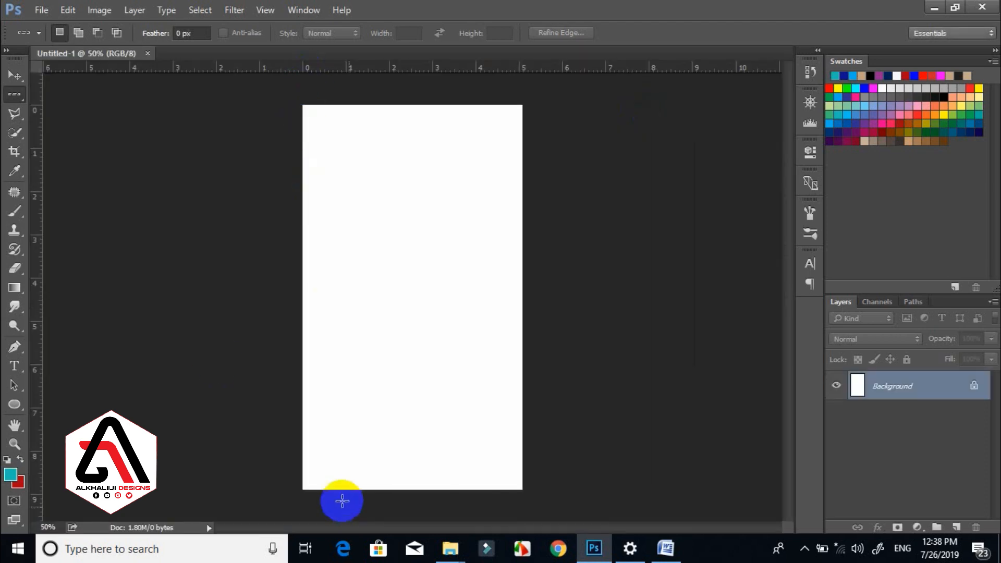
Open the logo PNG and drag its blue and orange artwork into Untitled-1 as Layer 1.
left_click(17, 76)
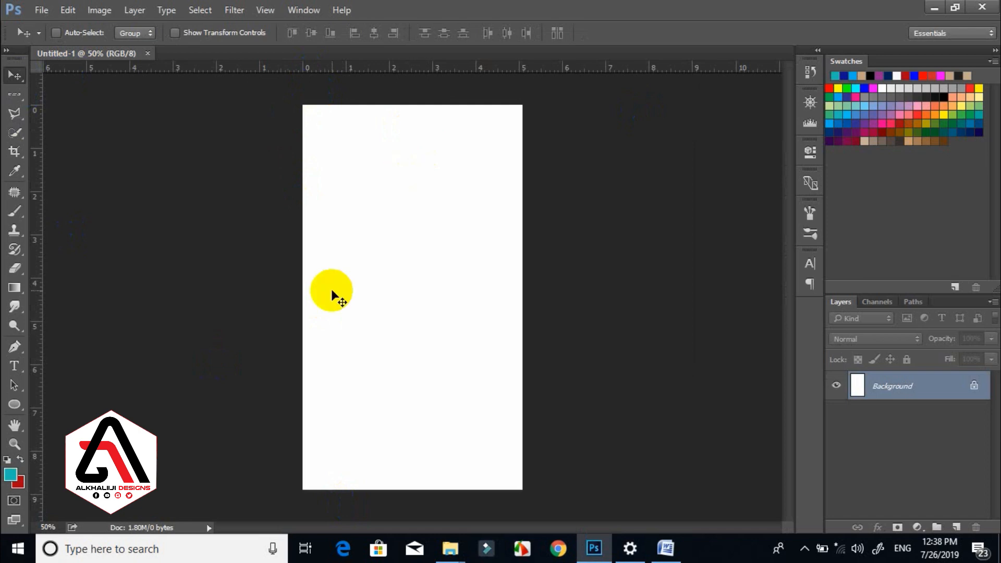
key("ctrl+o")
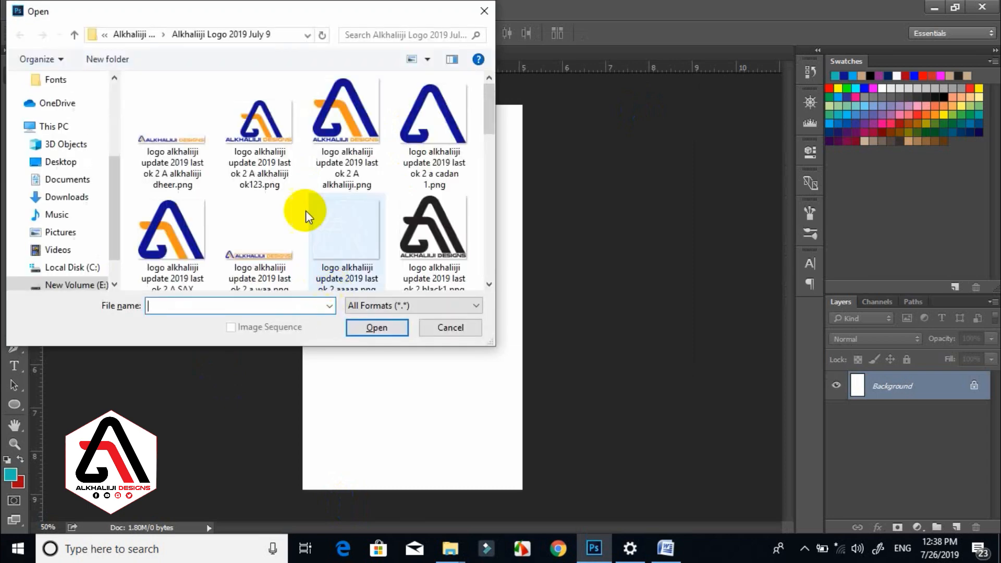
double_click(186, 250)
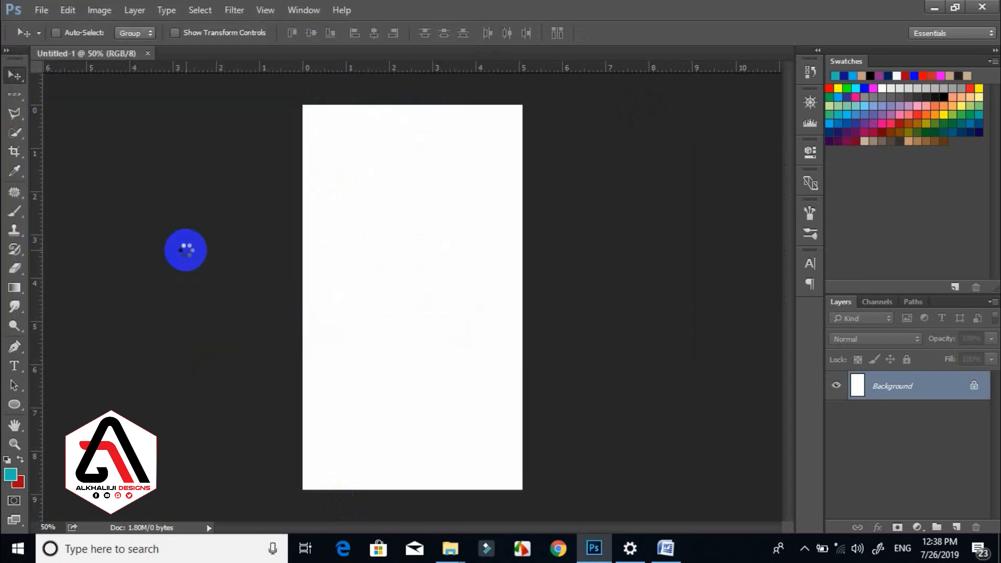
left_click_drag(320, 264, 404, 180)
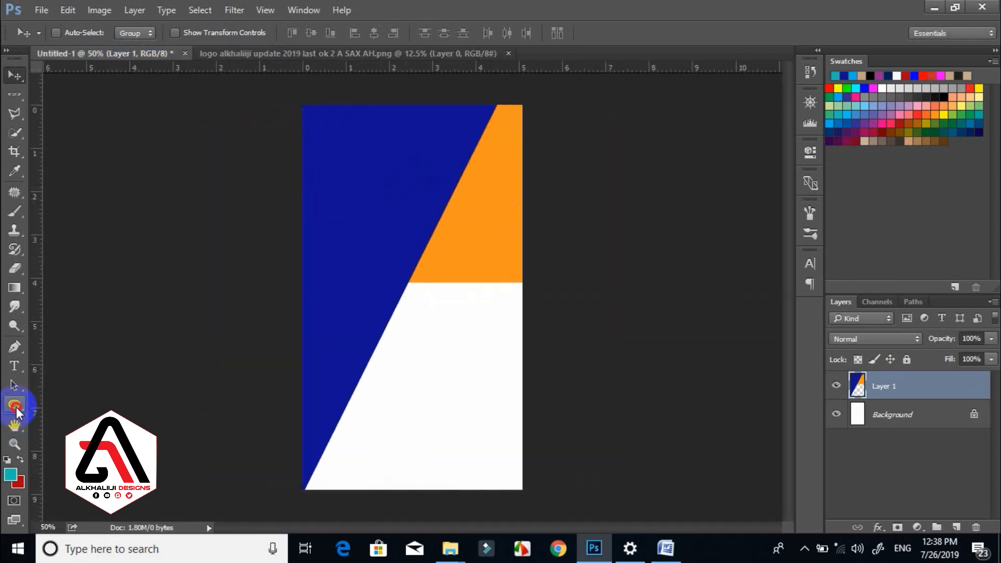
left_click_drag(16, 406, 46, 404)
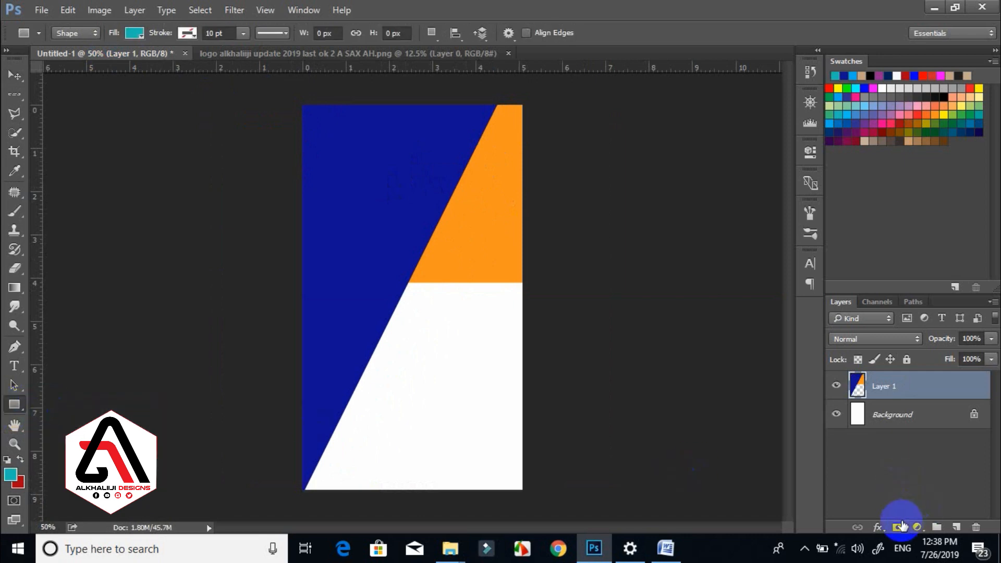
Draw two rectangles at the card's right edge and fill Rectangle 2 with the artwork's dark blue.
left_click(957, 527)
left_click_drag(497, 359, 531, 462)
left_click(860, 385)
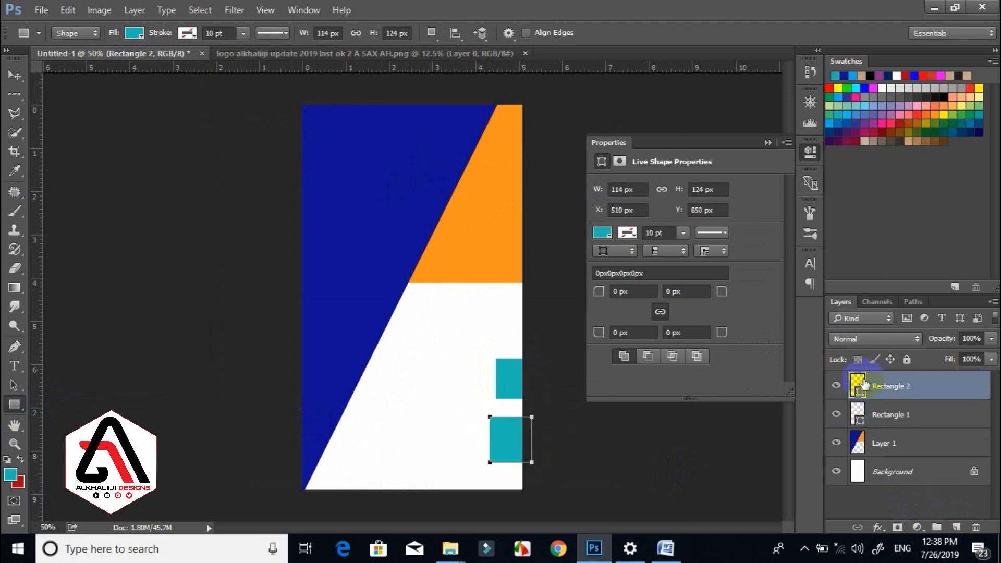
double_click(861, 386)
left_click(376, 262)
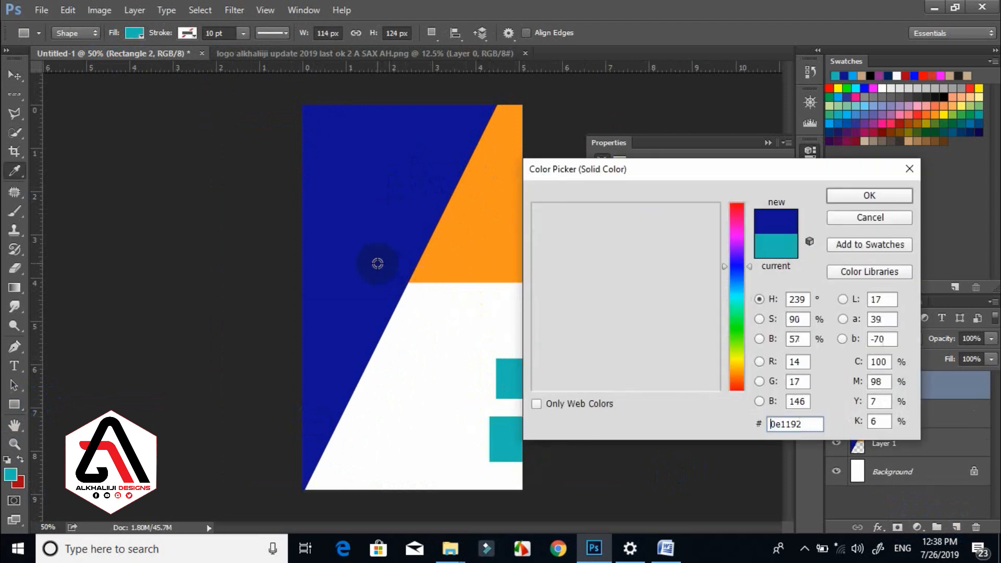
left_click(845, 202)
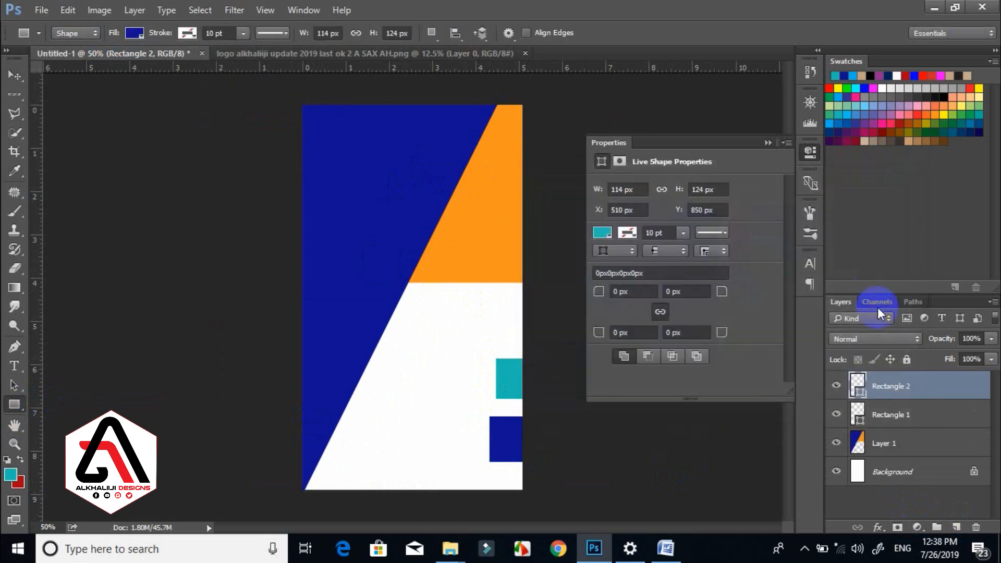
Recolour Rectangle 1 with the artwork's orange and hide Layer 1.
left_click(861, 415)
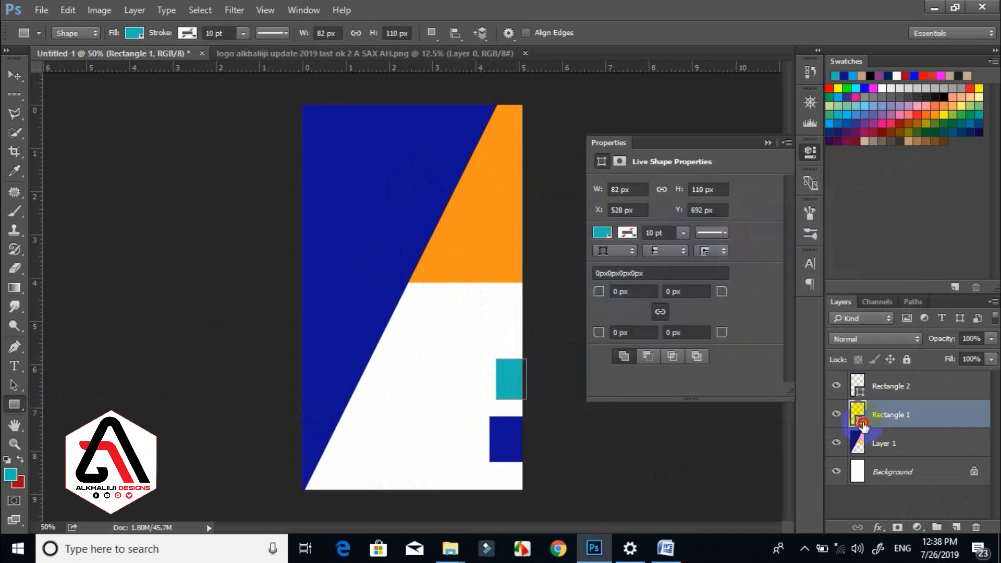
double_click(861, 424)
left_click(362, 230)
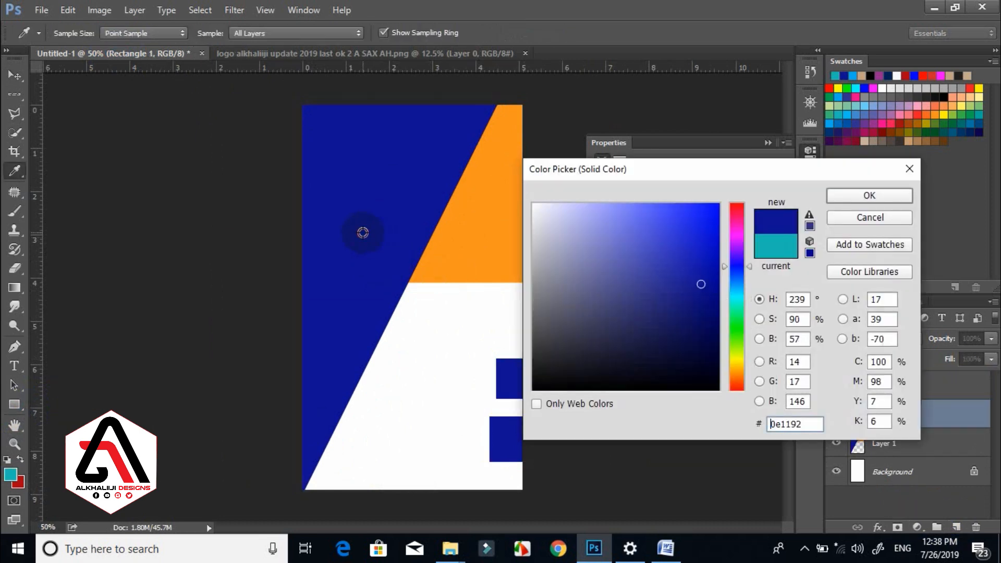
left_click(487, 219)
left_click(885, 196)
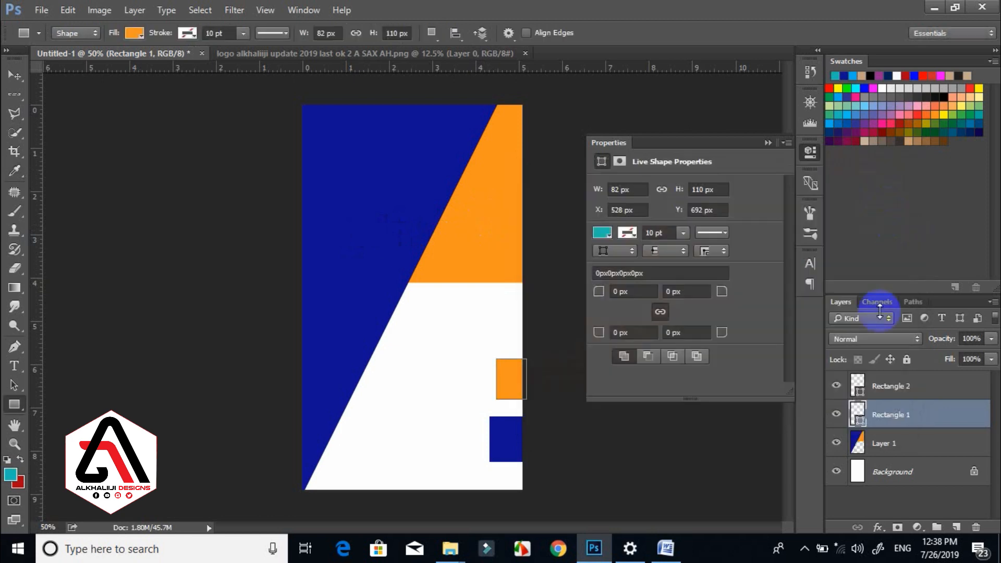
left_click(836, 443)
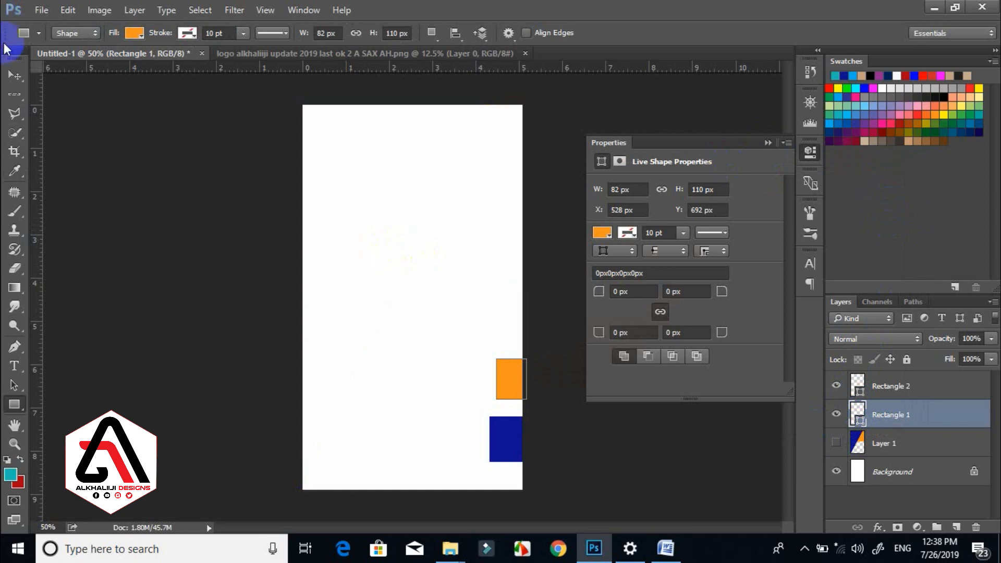
left_click(12, 73)
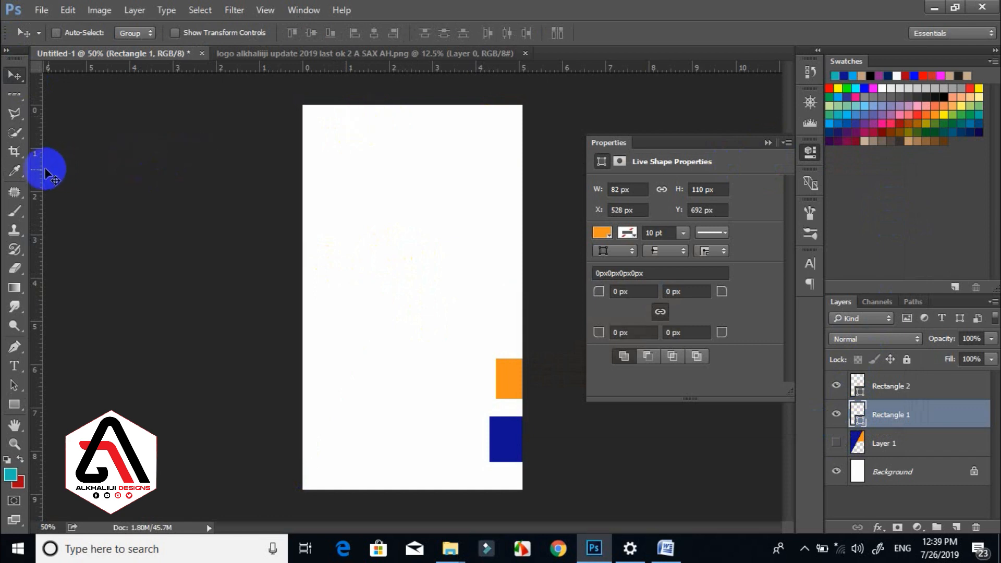
Place guides along the card's left, right and top edges.
left_click_drag(66, 167, 296, 175)
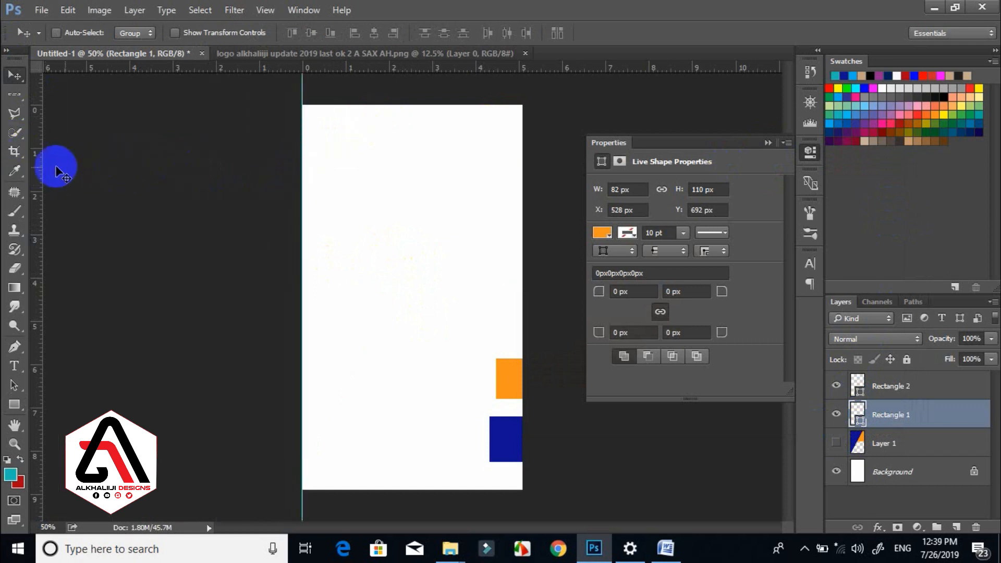
left_click_drag(42, 172, 522, 166)
left_click_drag(392, 66, 399, 489)
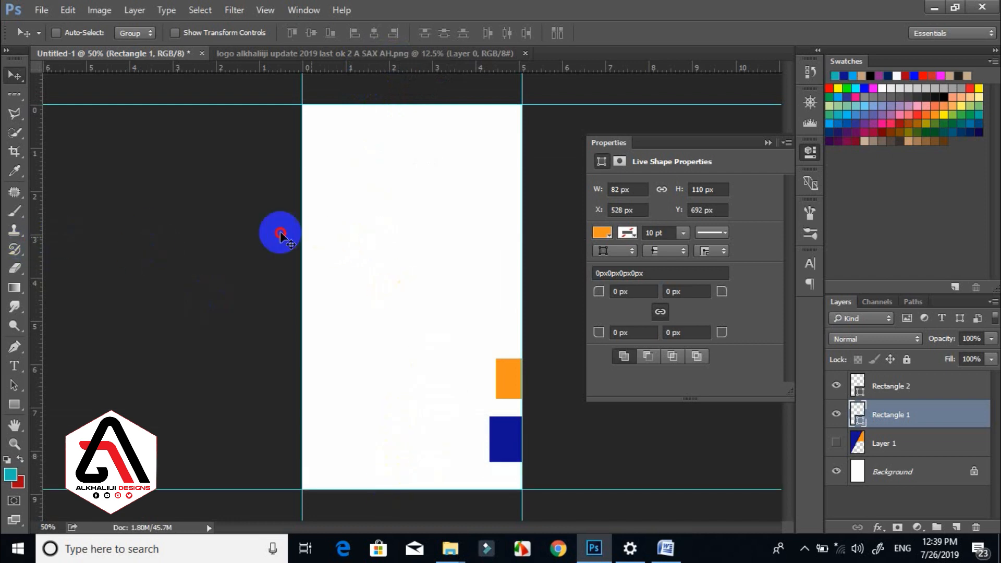
Add inset guides marking an inner margin inside the left, right, top and bottom edges.
left_click_drag(36, 206, 307, 179)
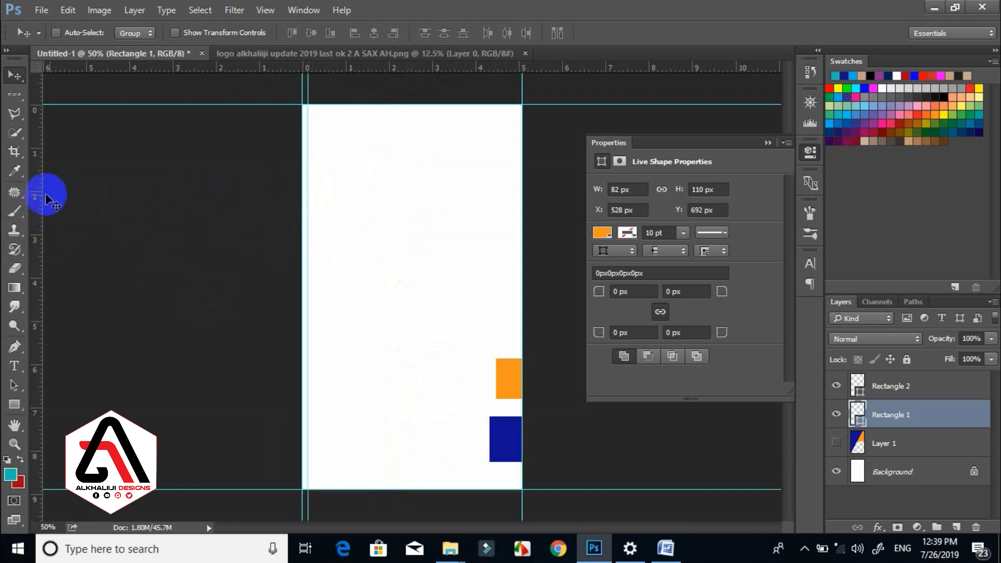
left_click_drag(26, 192, 328, 167)
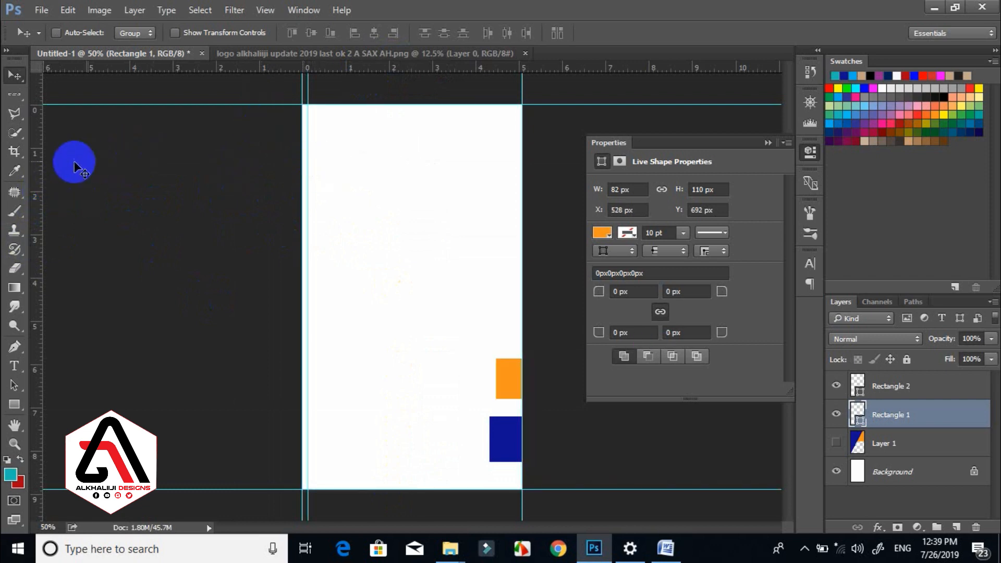
left_click_drag(38, 139, 515, 130)
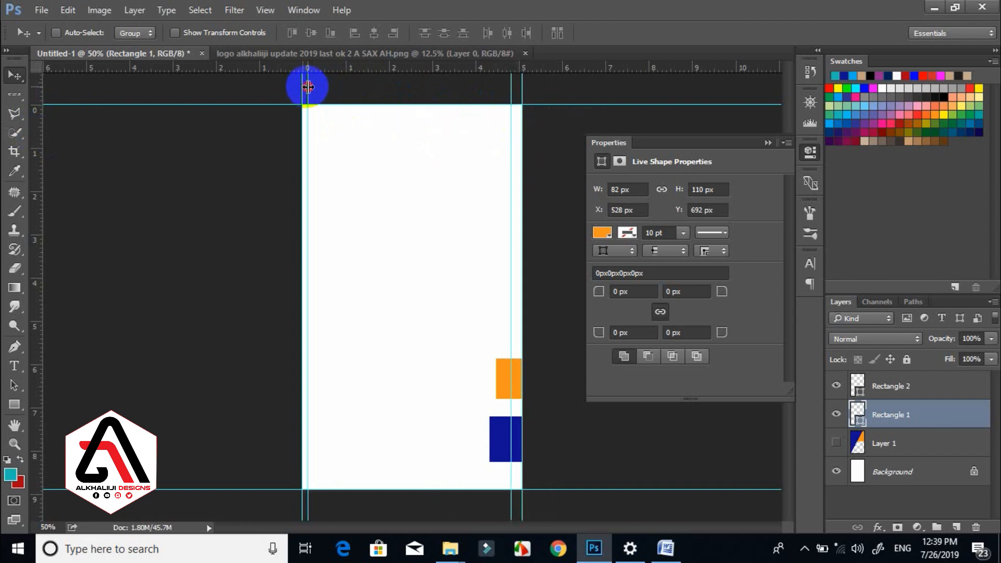
left_click_drag(310, 87, 312, 85)
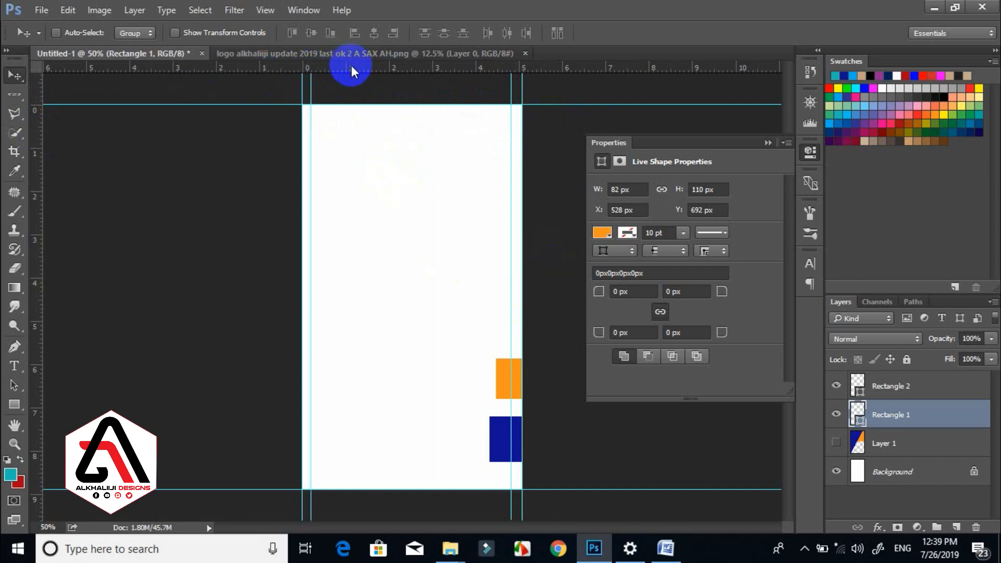
left_click_drag(351, 66, 347, 113)
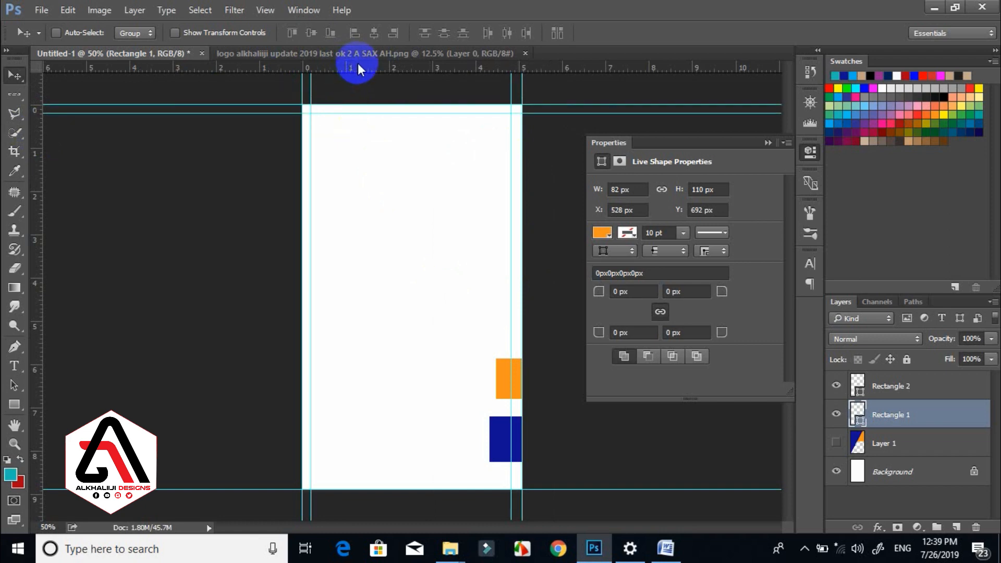
left_click_drag(358, 65, 413, 484)
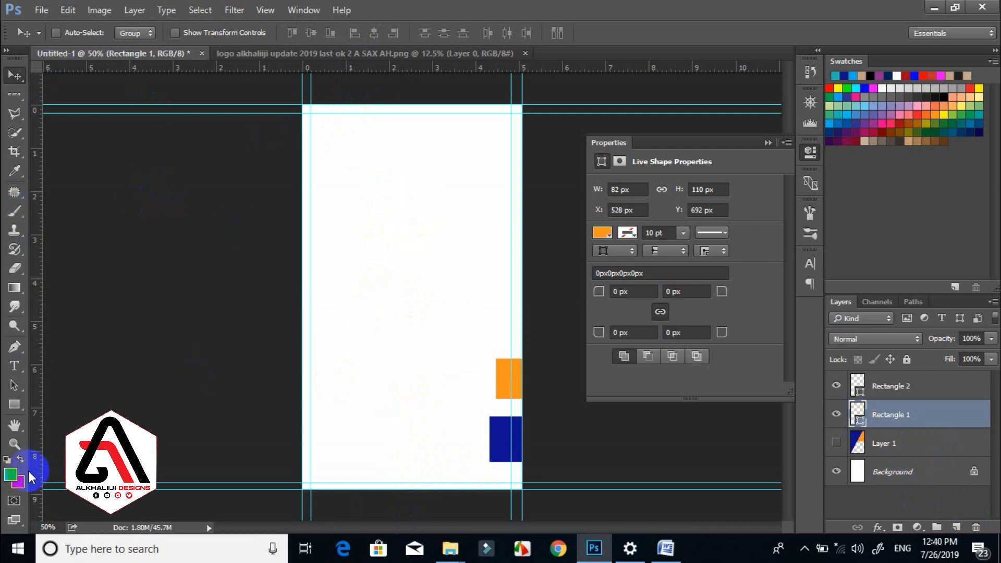
left_click(14, 404)
Draw a full-width orange rectangle across the top and warp its bottom edge into a wave.
left_click_drag(16, 404, 72, 411)
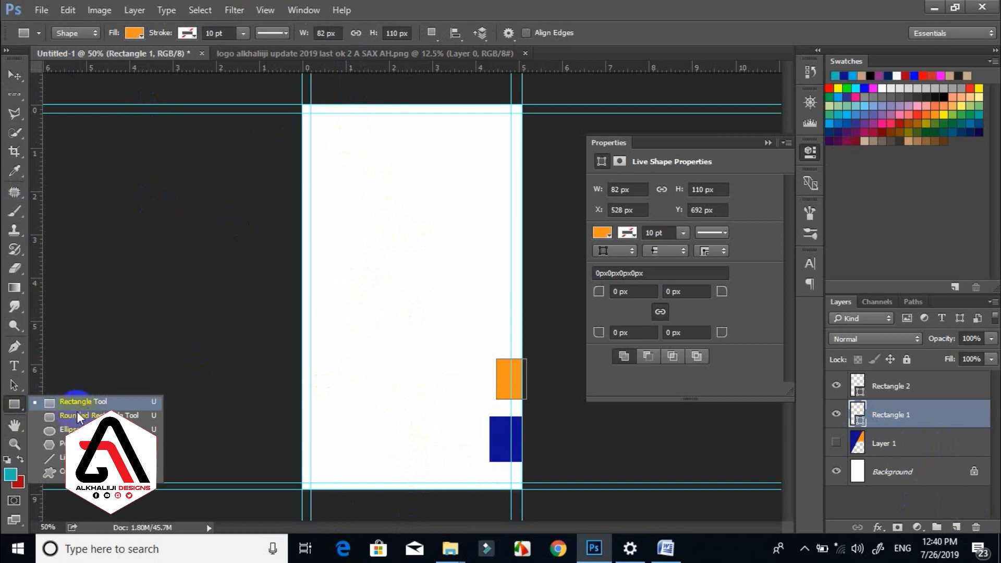
left_click(76, 406)
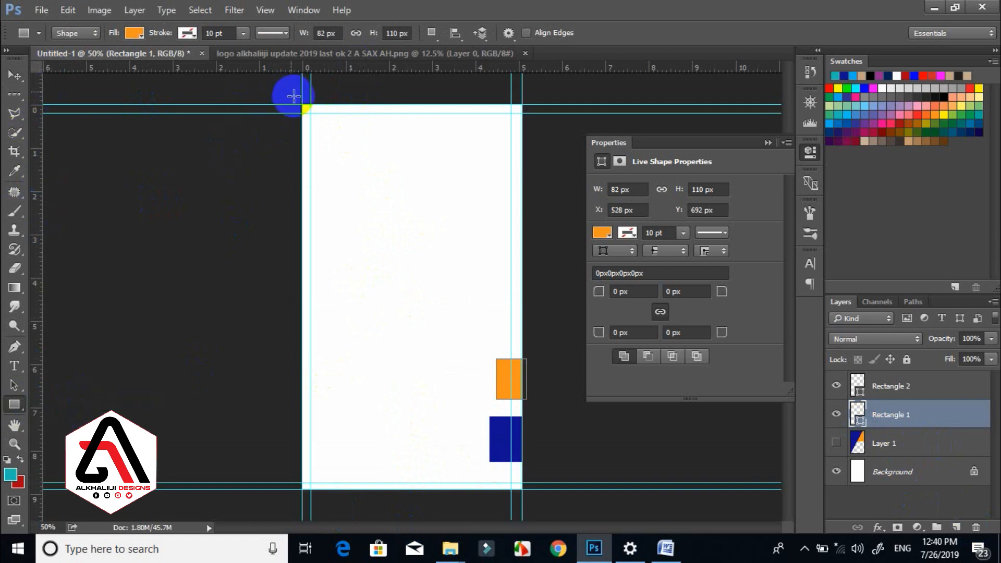
left_click_drag(289, 93, 542, 168)
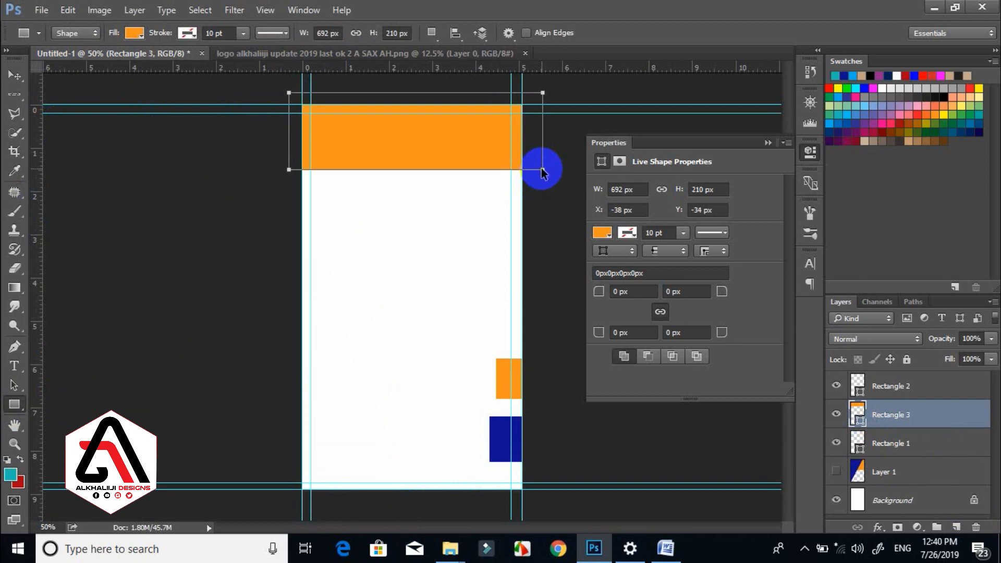
key("ctrl+t")
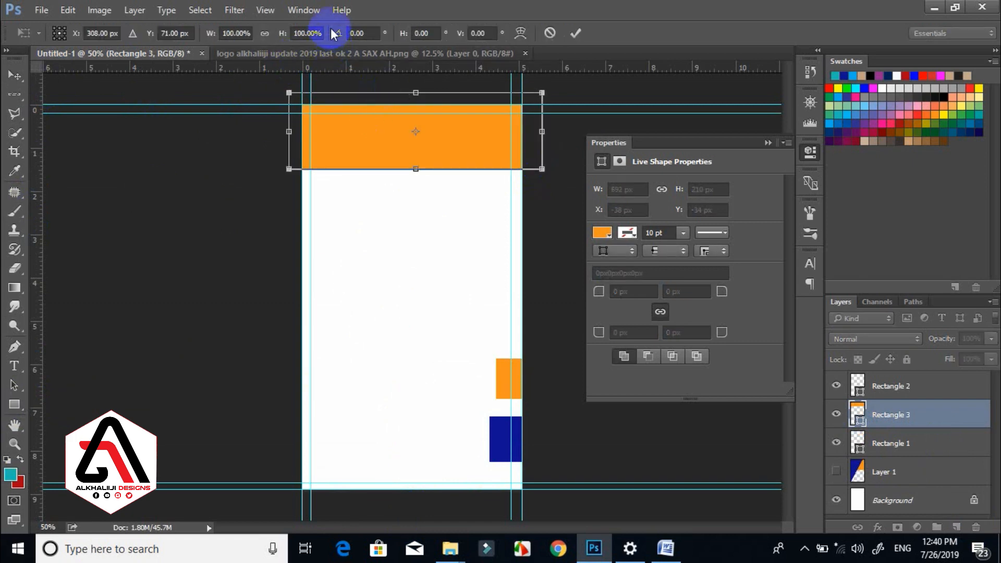
left_click(519, 33)
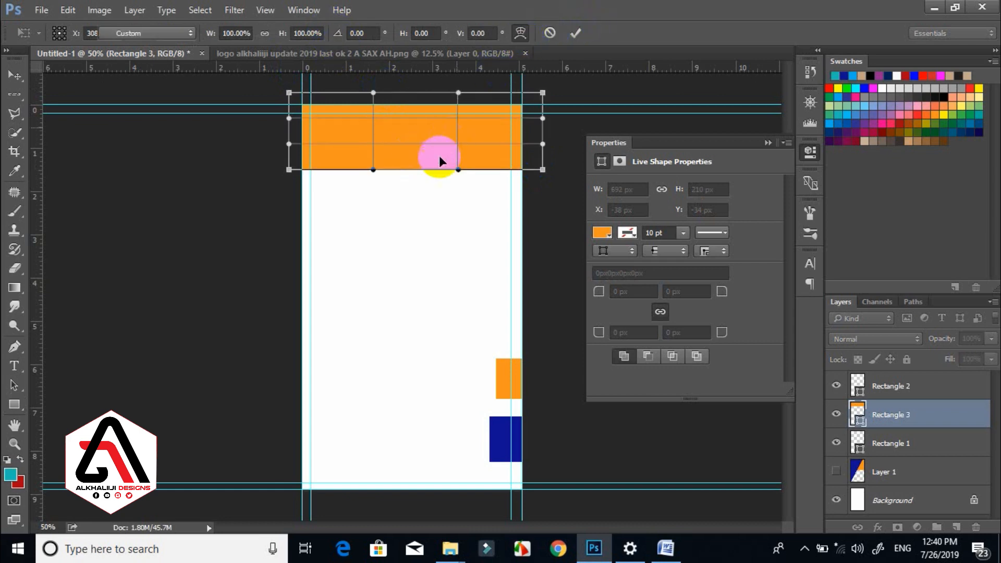
left_click_drag(459, 163, 465, 106)
key("u")
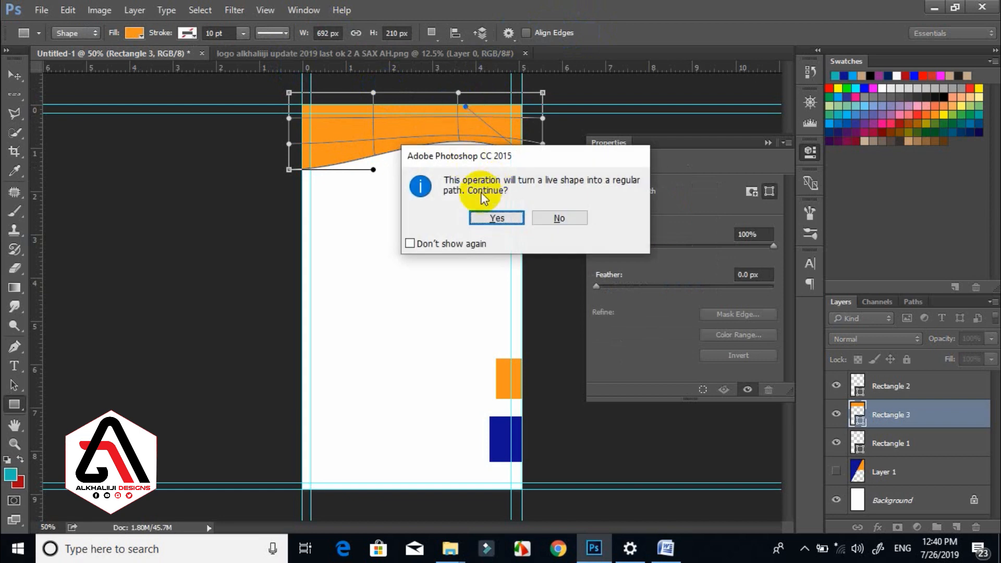
left_click(488, 218)
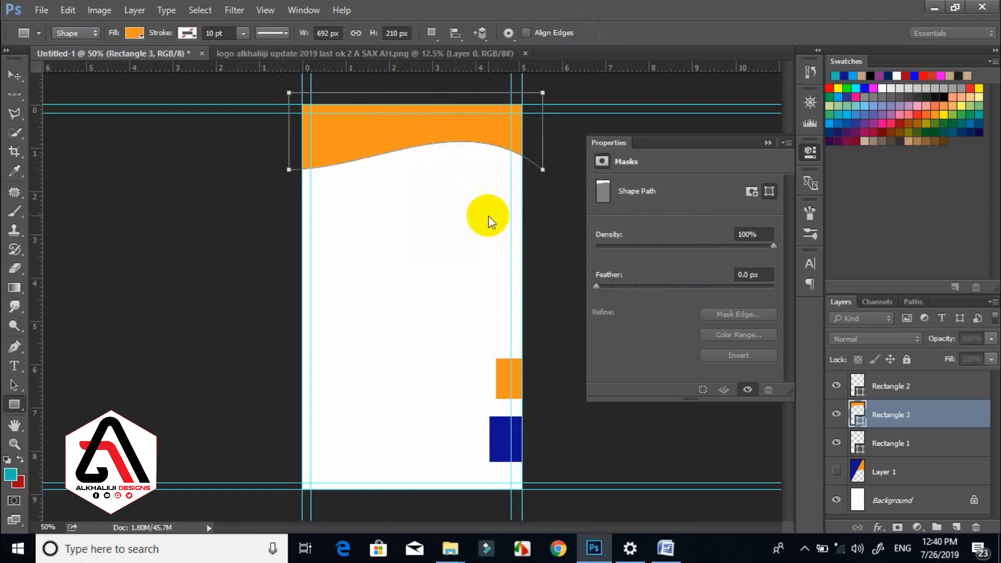
left_click(14, 78)
Duplicate the orange wave, recolour the copy dark blue and place it beneath Rectangle 3, nudged up.
left_click_drag(394, 264, 394, 267)
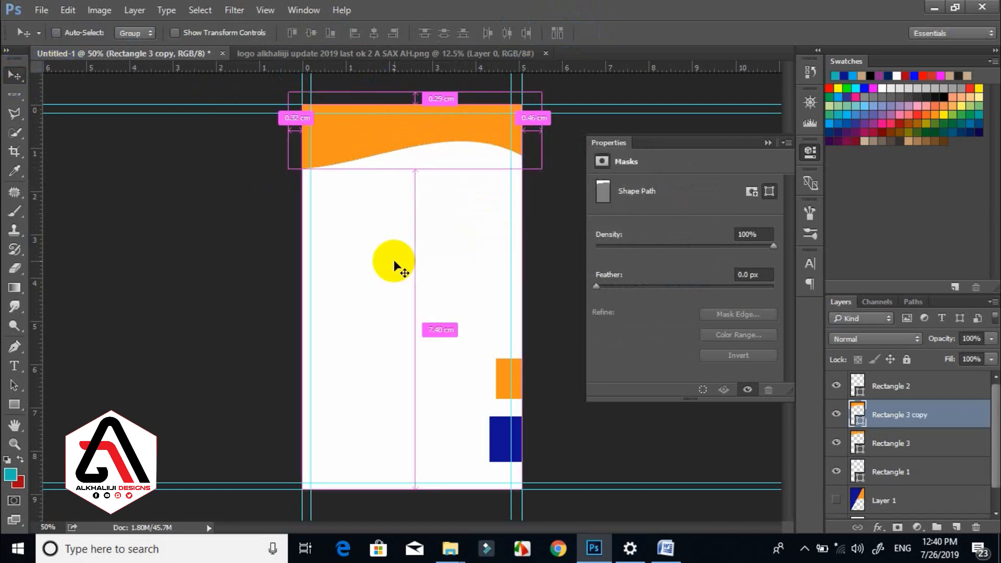
left_click_drag(398, 136, 396, 150)
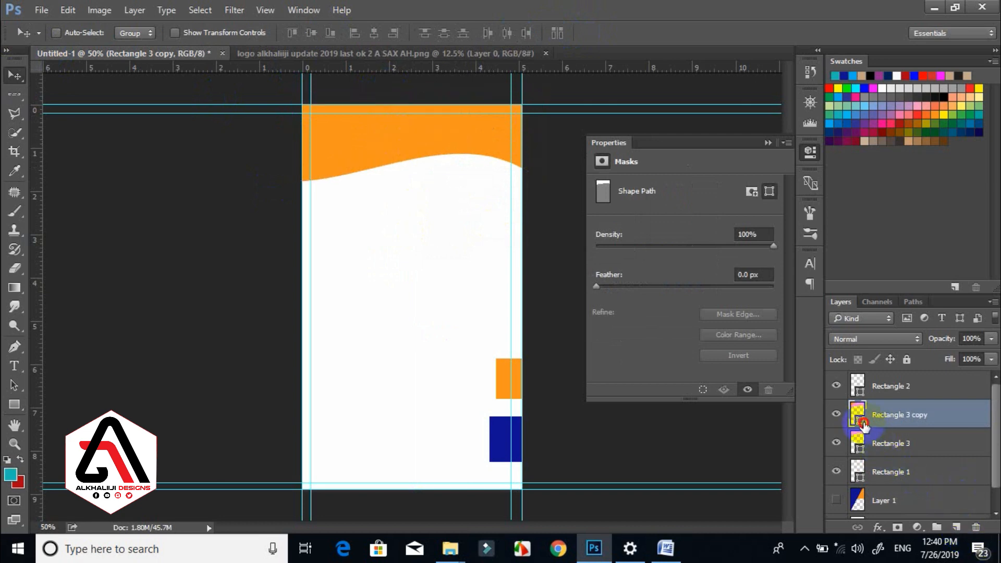
double_click(858, 418)
left_click(495, 437)
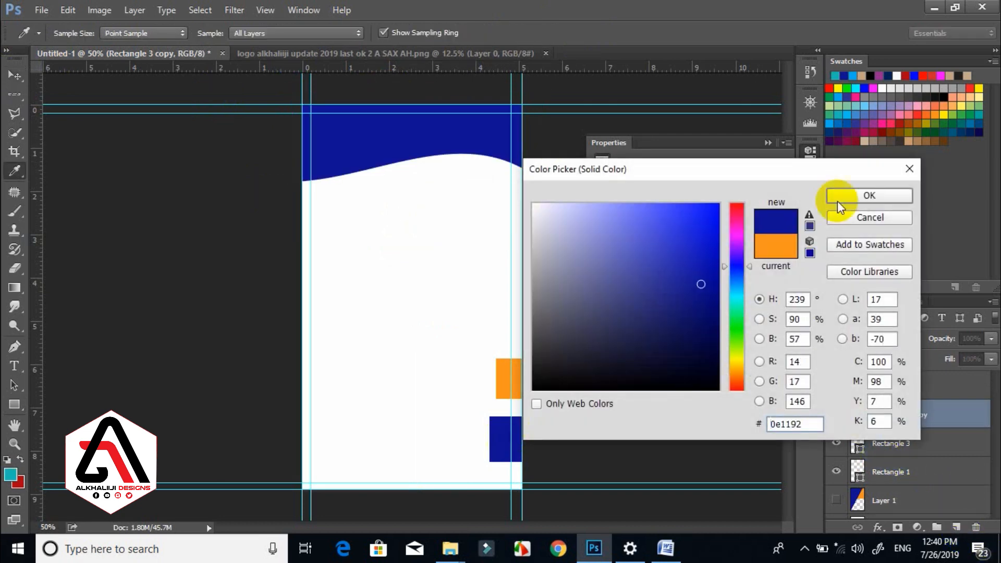
left_click(862, 201)
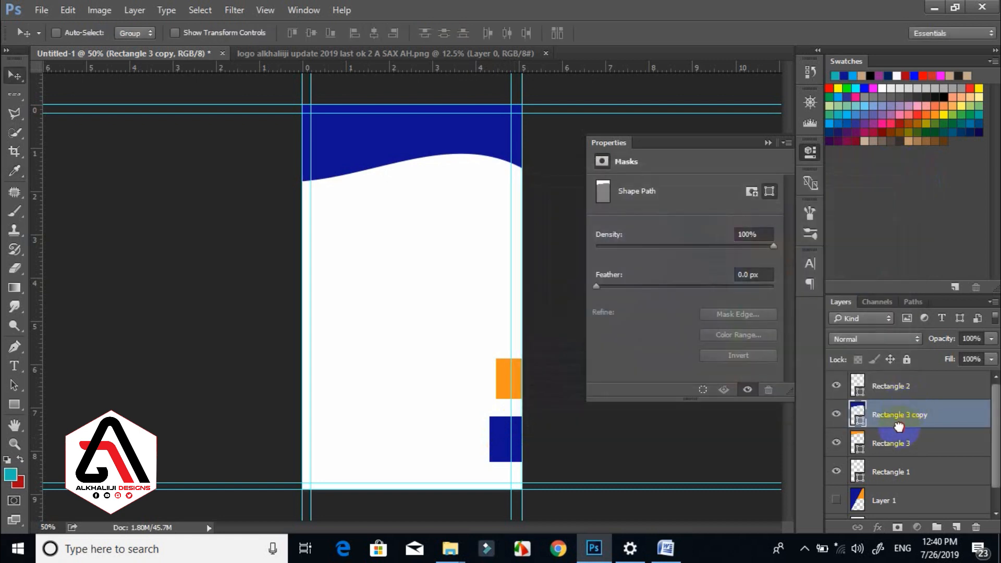
left_click_drag(900, 427, 905, 464)
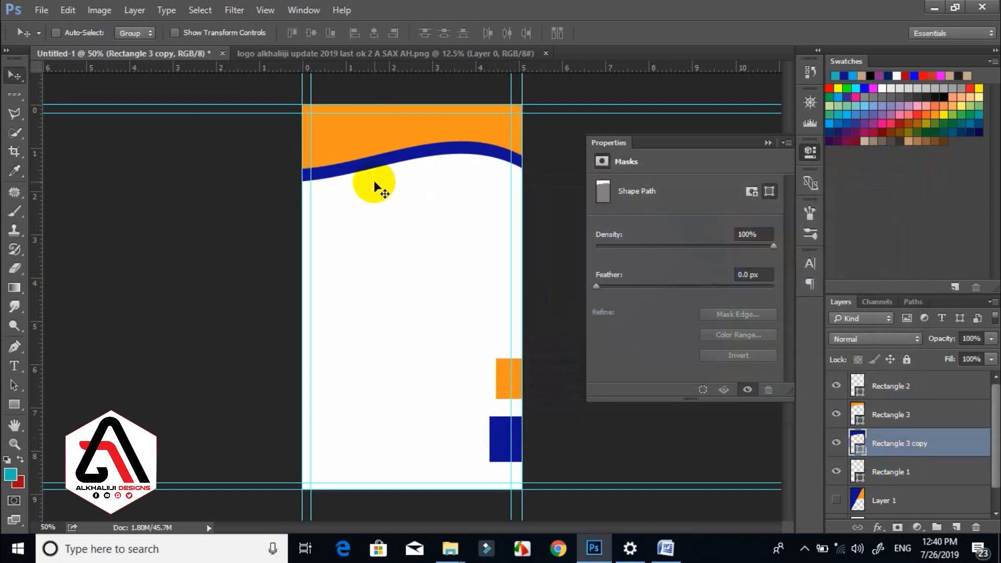
key("Up")
key("Up")
key("Up")
key("Up")
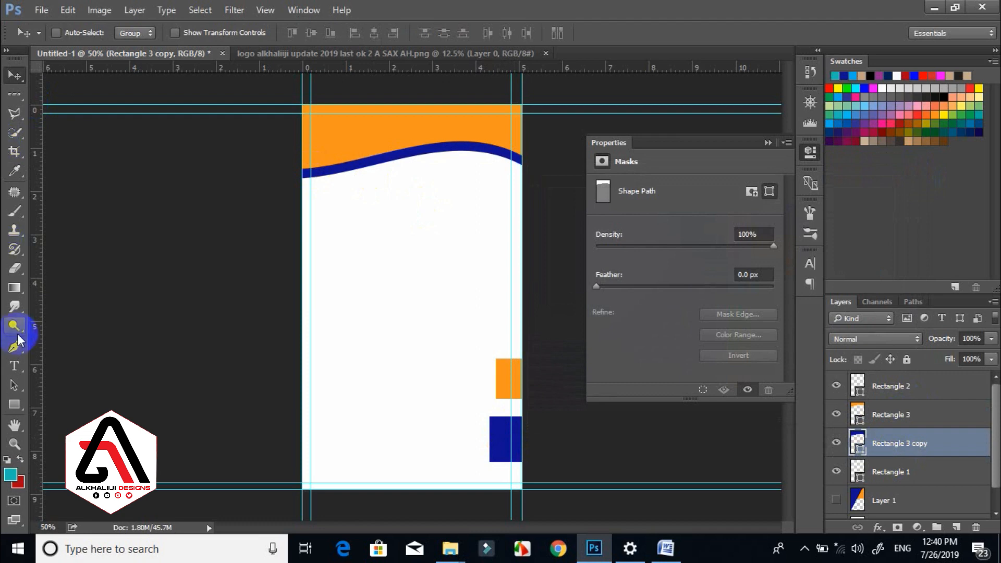
Draw a dark blue rounded rectangle with 50 px radius and move it above the orange wave.
left_click(15, 404)
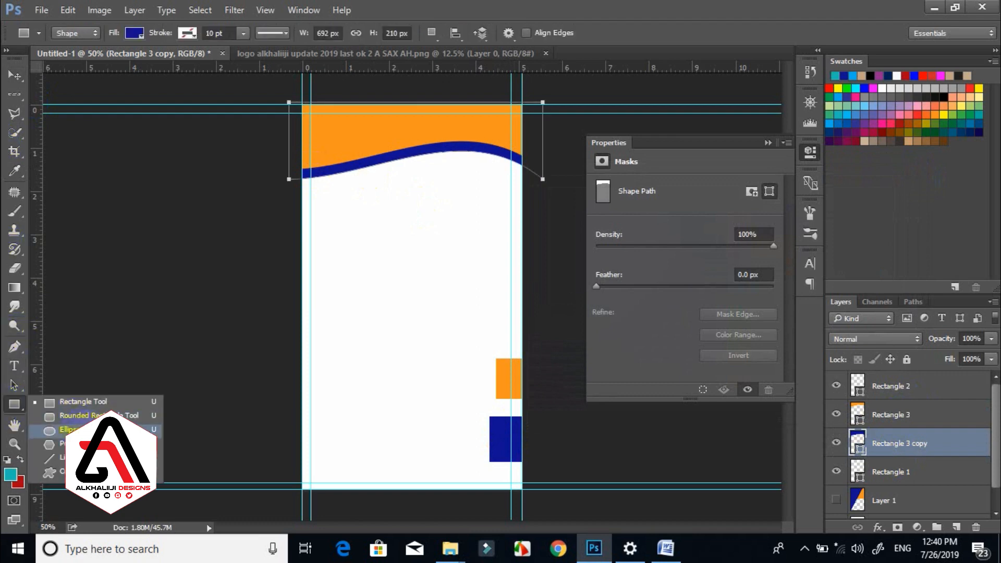
left_click(78, 415)
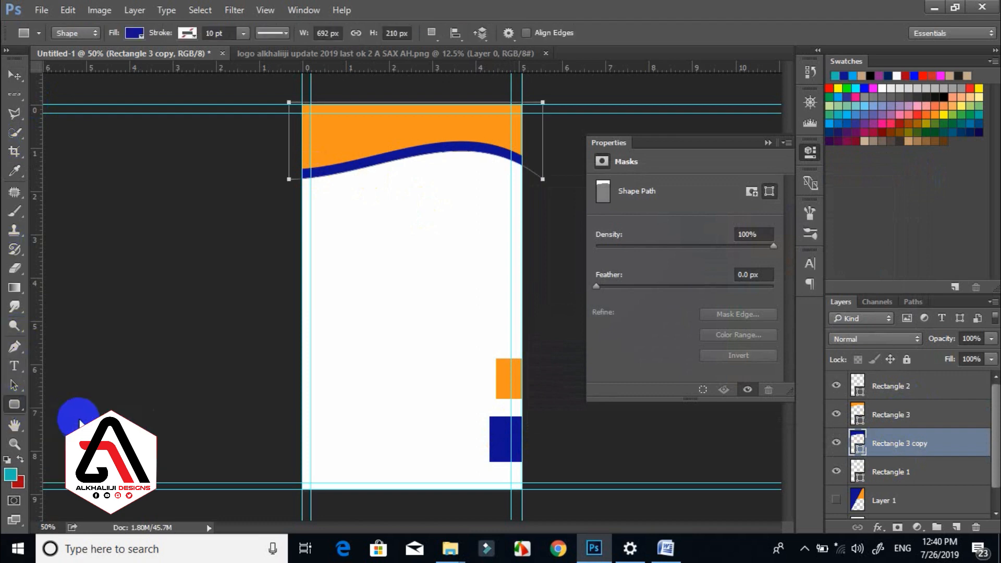
left_click(955, 529)
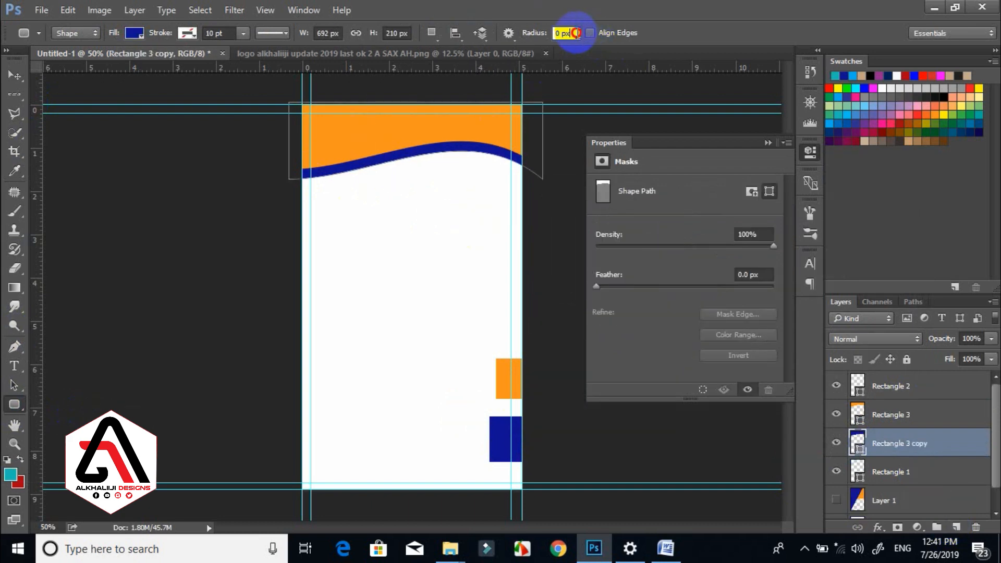
left_click(574, 33)
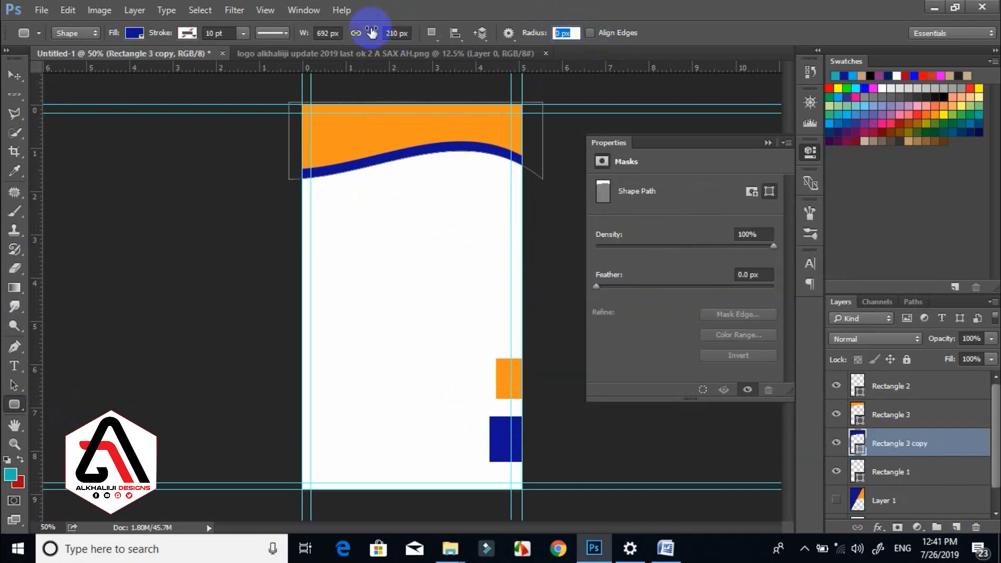
type("50")
key("Return")
left_click_drag(353, 121, 462, 238)
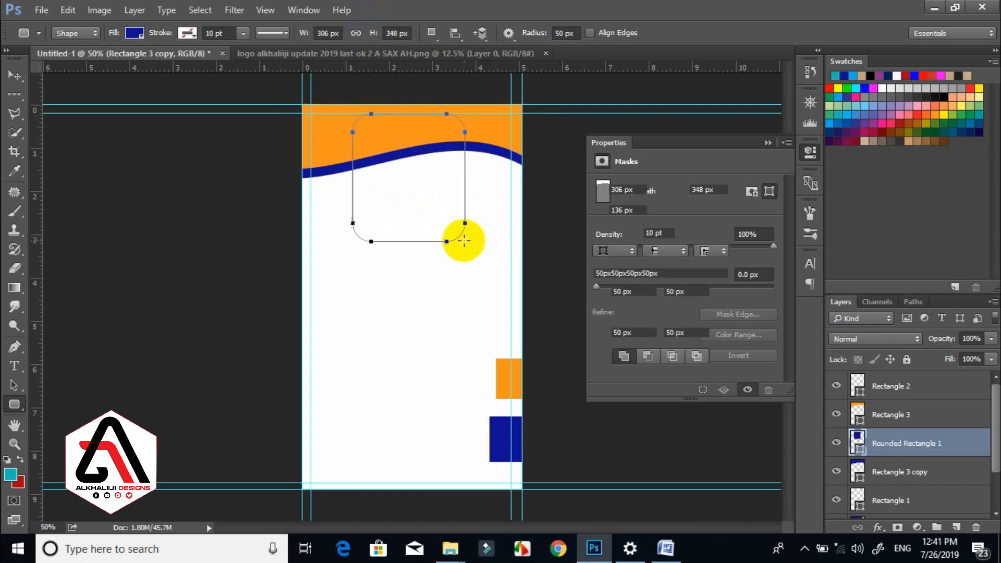
left_click(931, 448)
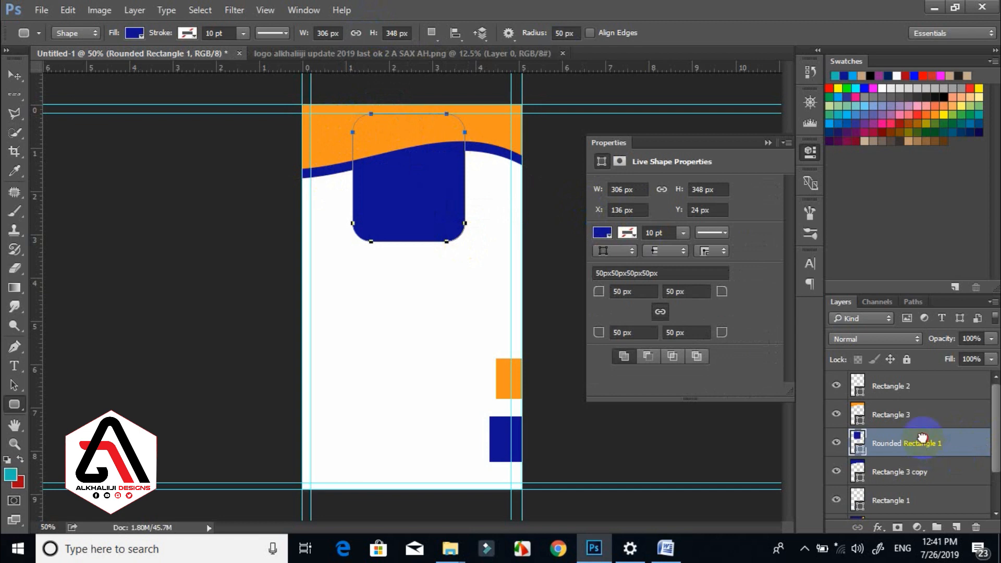
left_click_drag(922, 437, 882, 410)
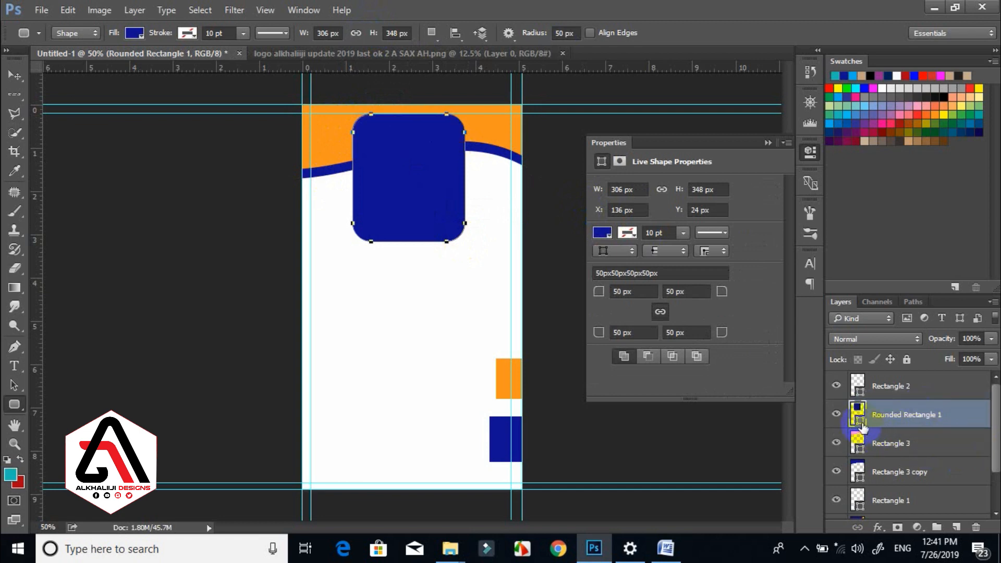
Give the rounded frame a solid black 3 pt outline.
left_click(628, 234)
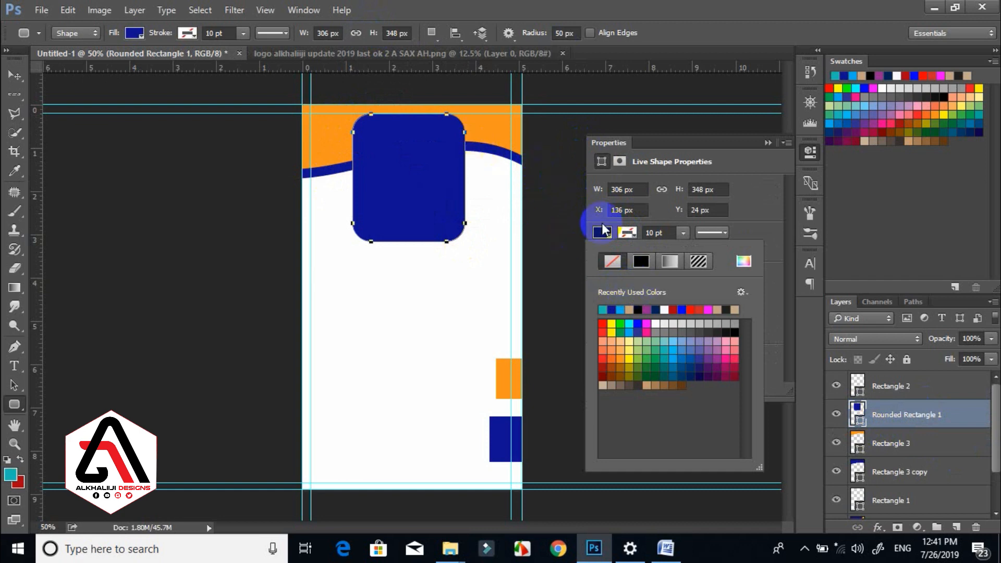
left_click(643, 267)
left_click(641, 310)
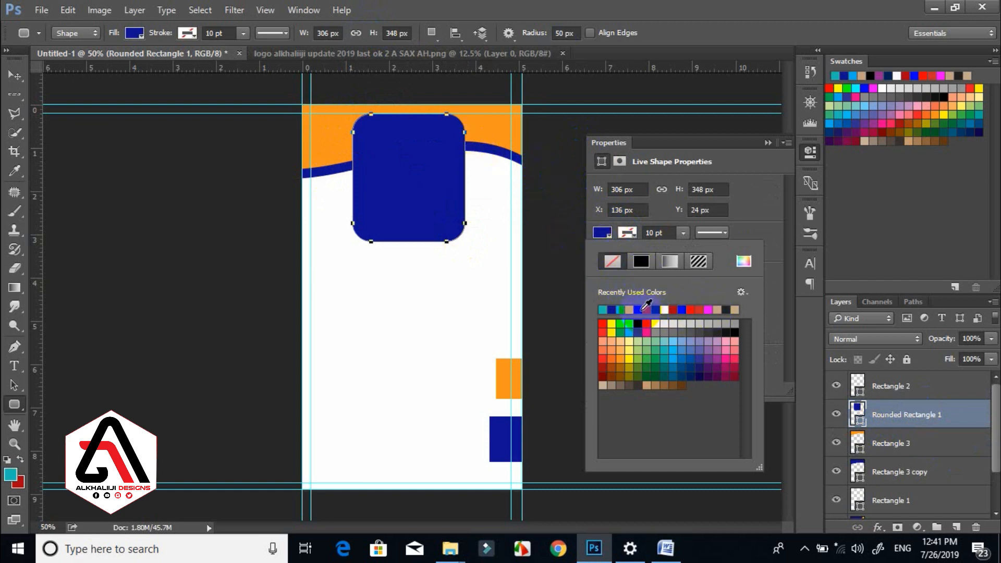
left_click(663, 231)
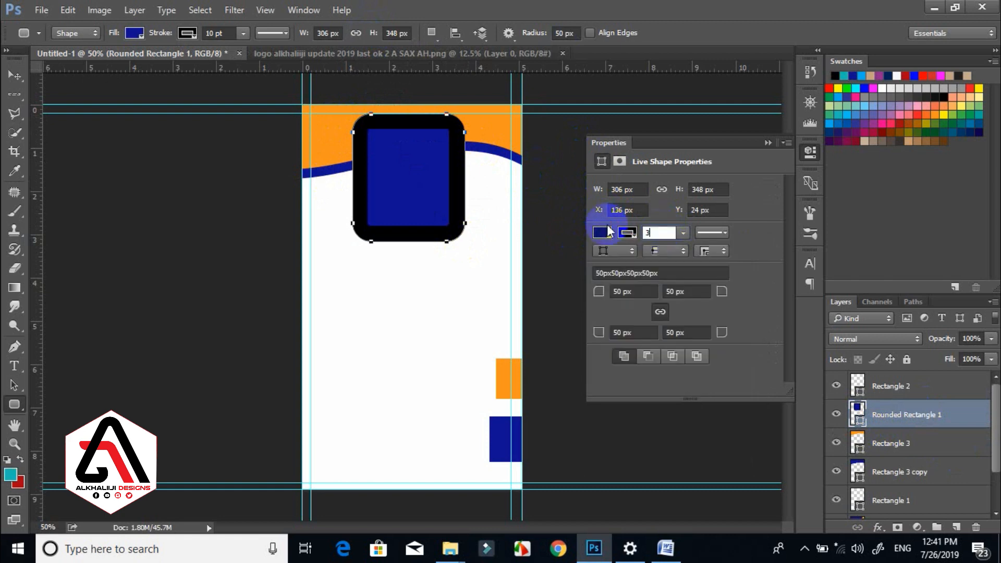
left_click(608, 230)
left_click(14, 77)
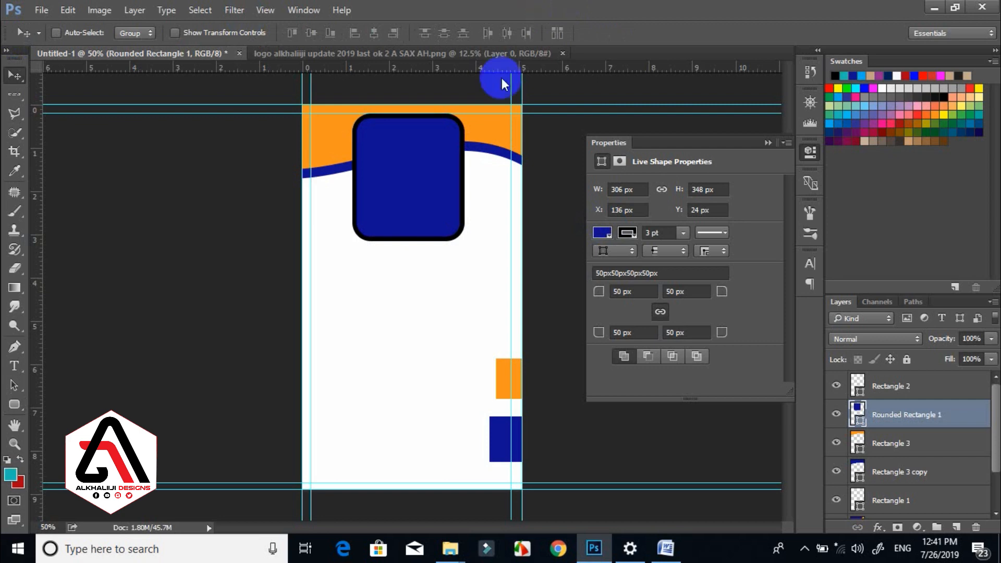
Place the portrait photo into the card.
left_click(495, 107)
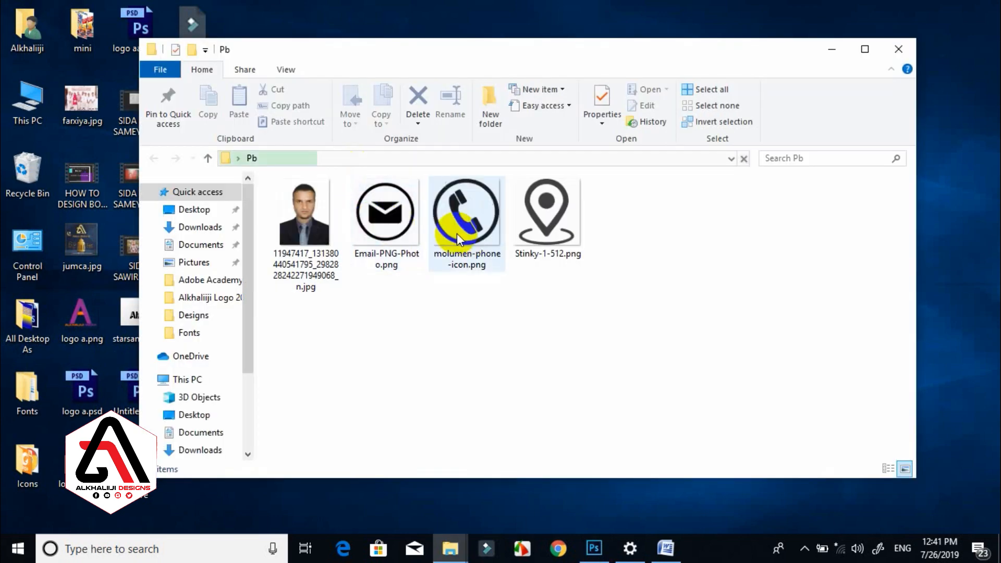
left_click_drag(305, 219, 415, 186)
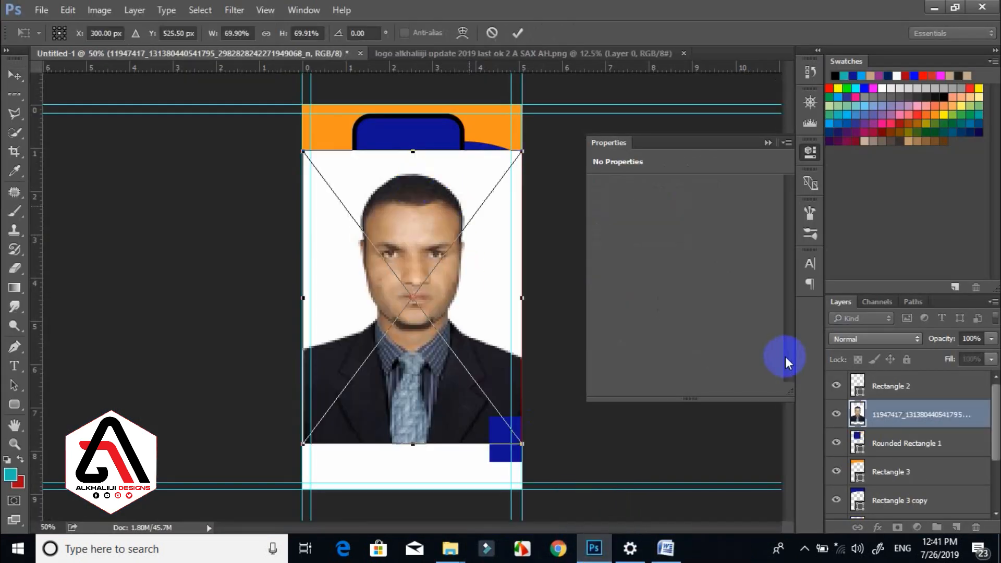
key("Return")
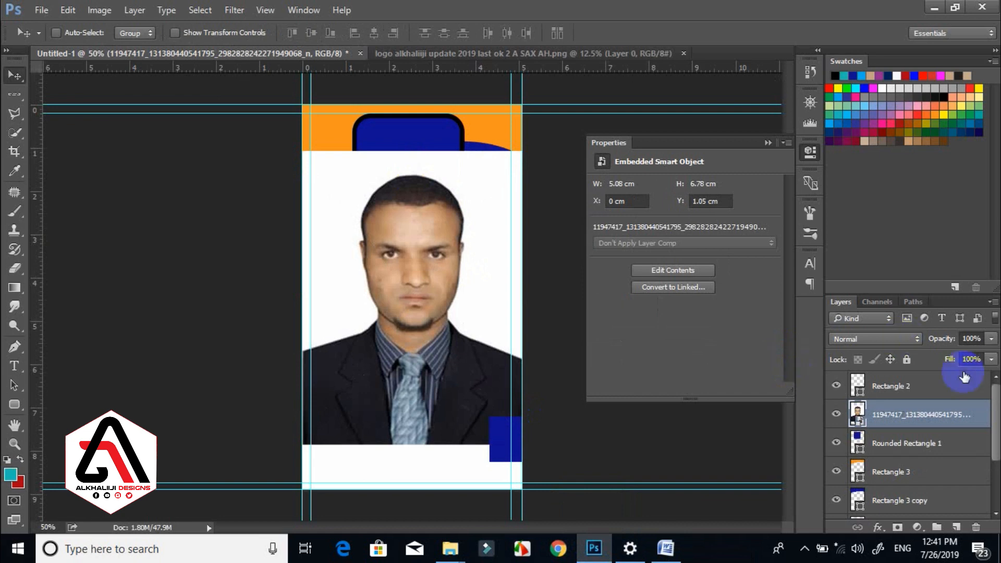
Clip the photo into Rounded Rectangle 1, move it up and shrink it to about 56%.
left_click(920, 426, "alt")
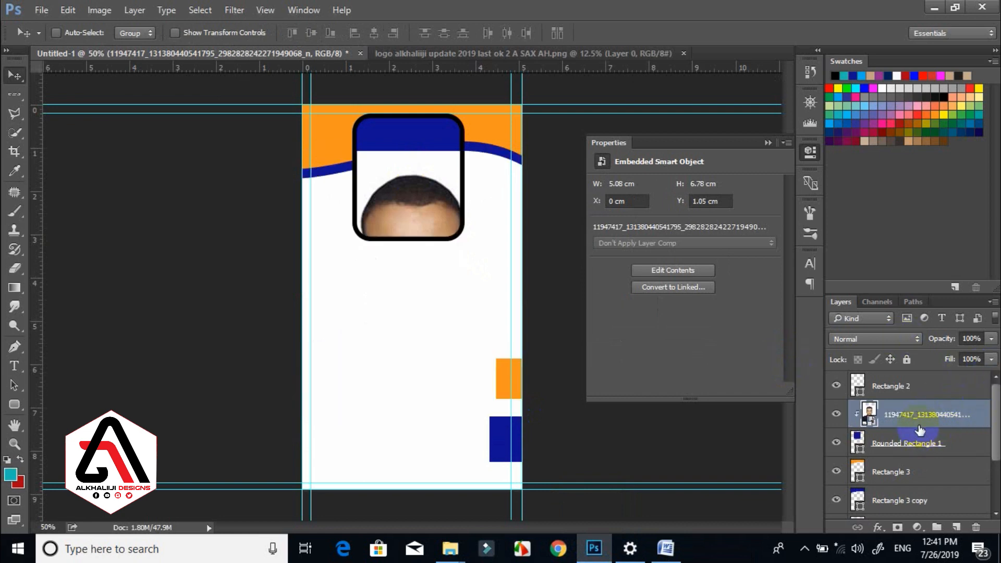
key("ctrl+t")
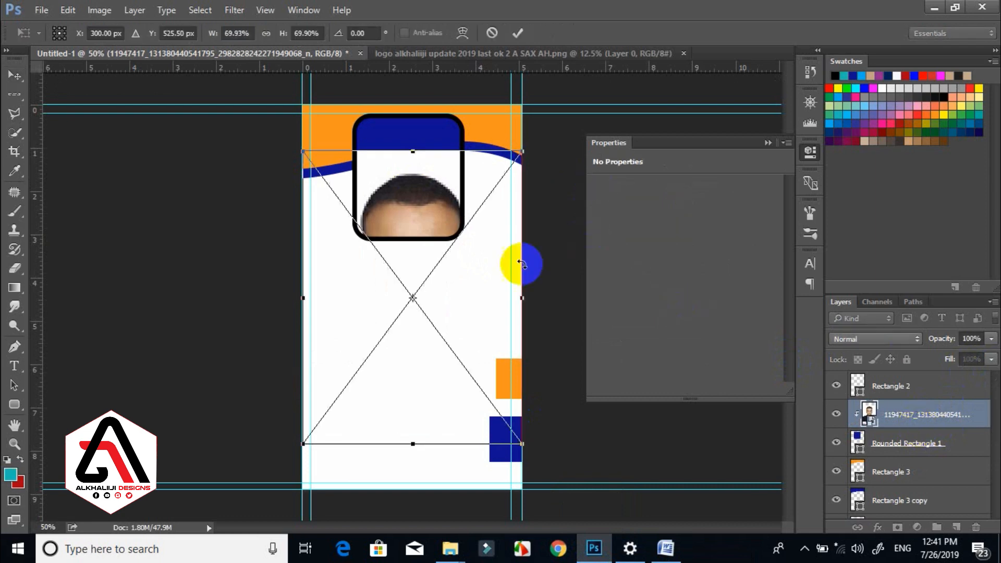
left_click_drag(487, 217, 488, 167)
left_click_drag(522, 78, 461, 241)
key("Return")
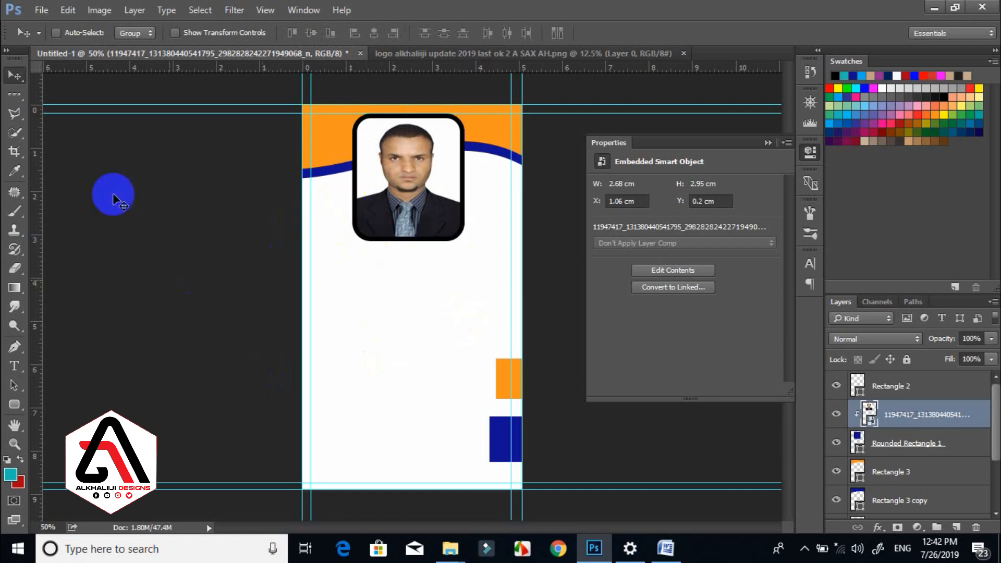
Draw a left-aligned text box below the photo and type NAME.
left_click(14, 366)
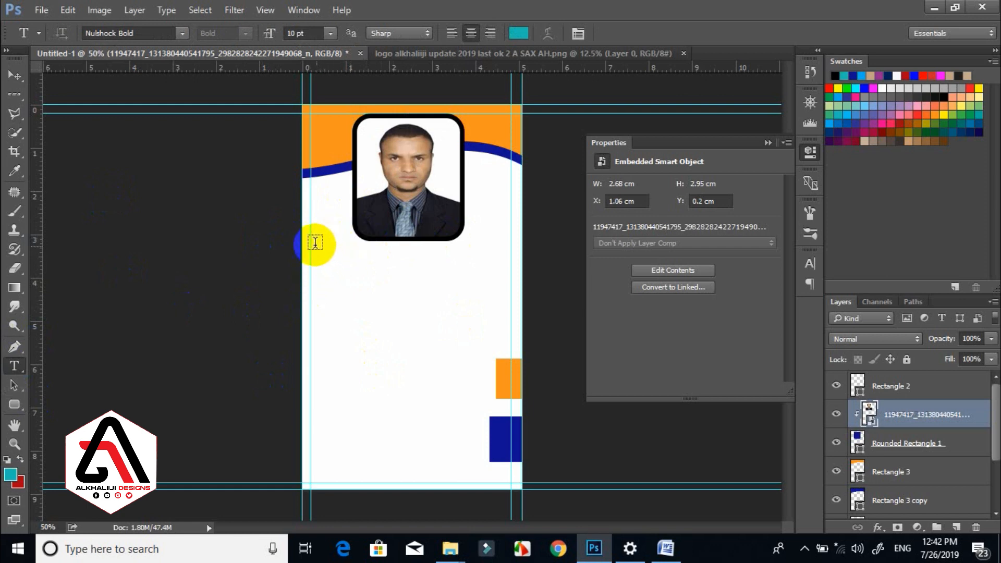
left_click_drag(311, 241, 512, 417)
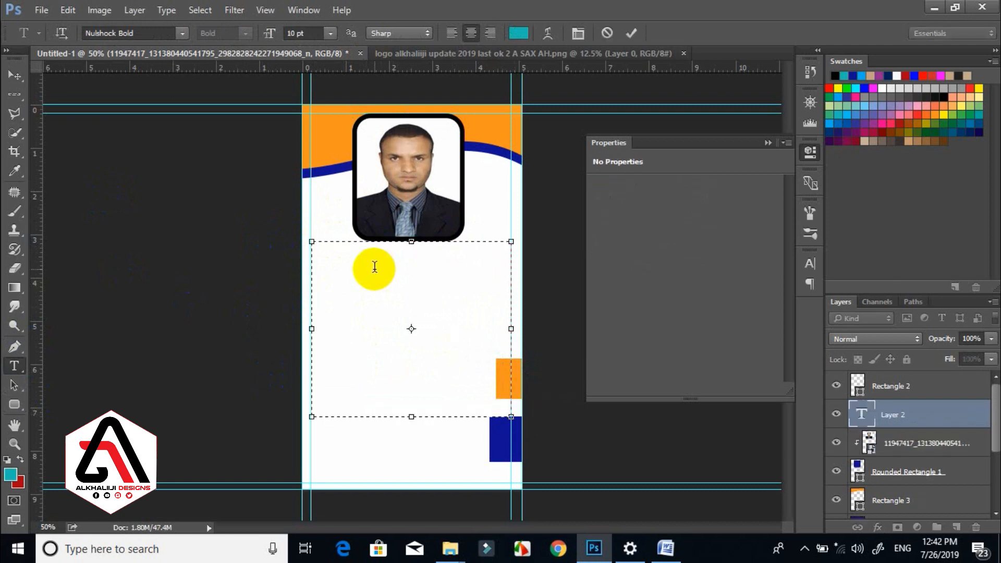
left_click(451, 33)
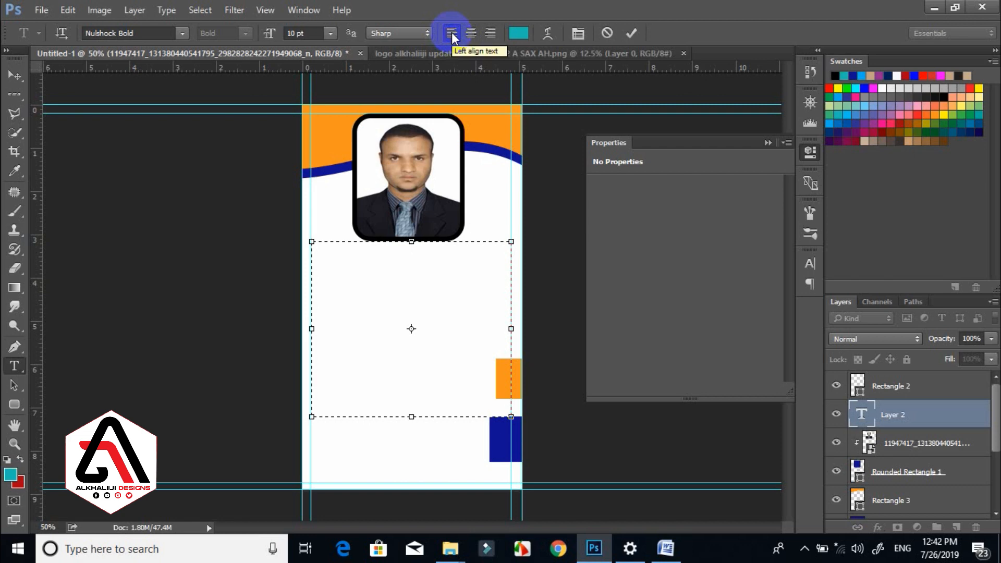
type("NAME")
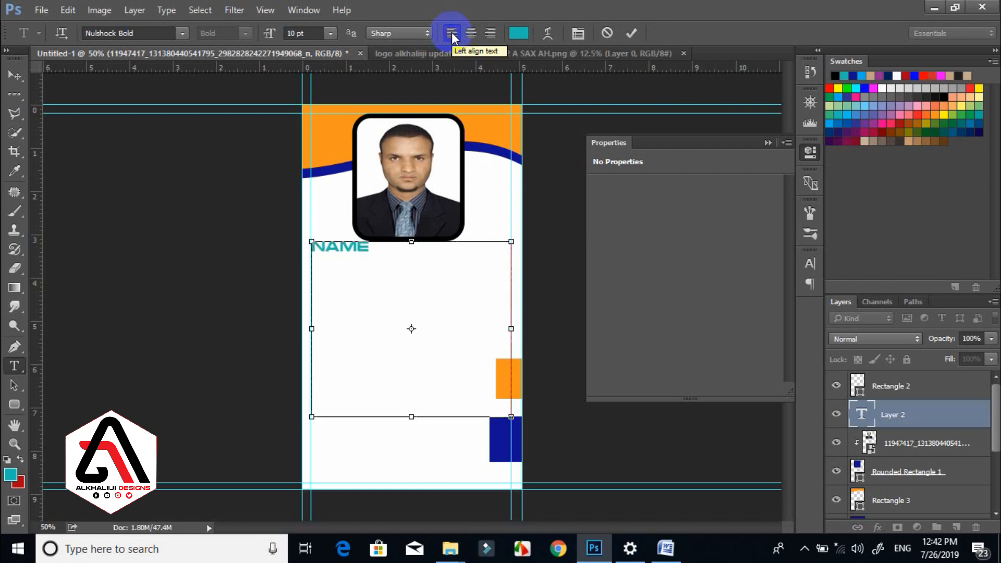
Set the text font to Arial Regular.
key("ctrl+a")
left_click(144, 34)
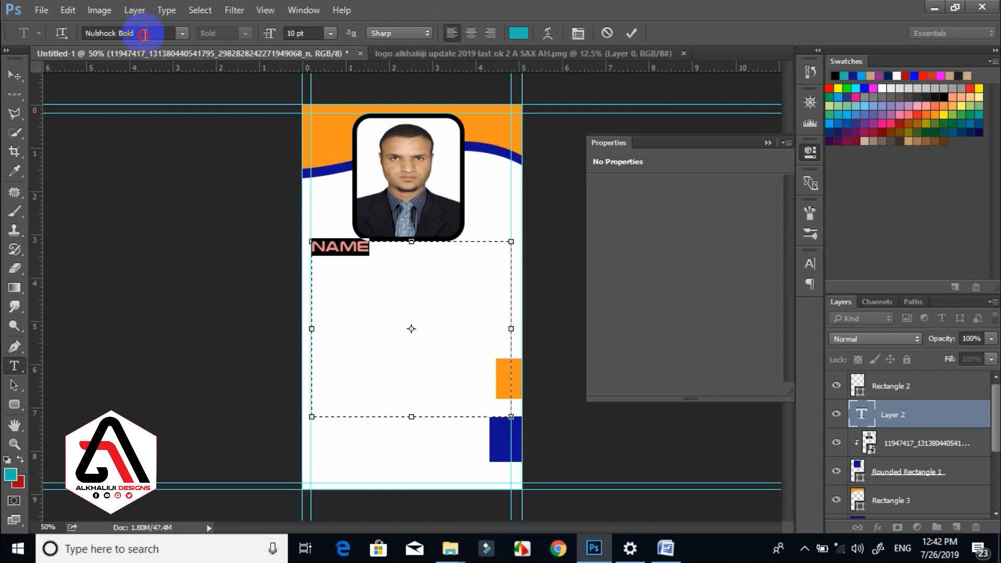
type("ar")
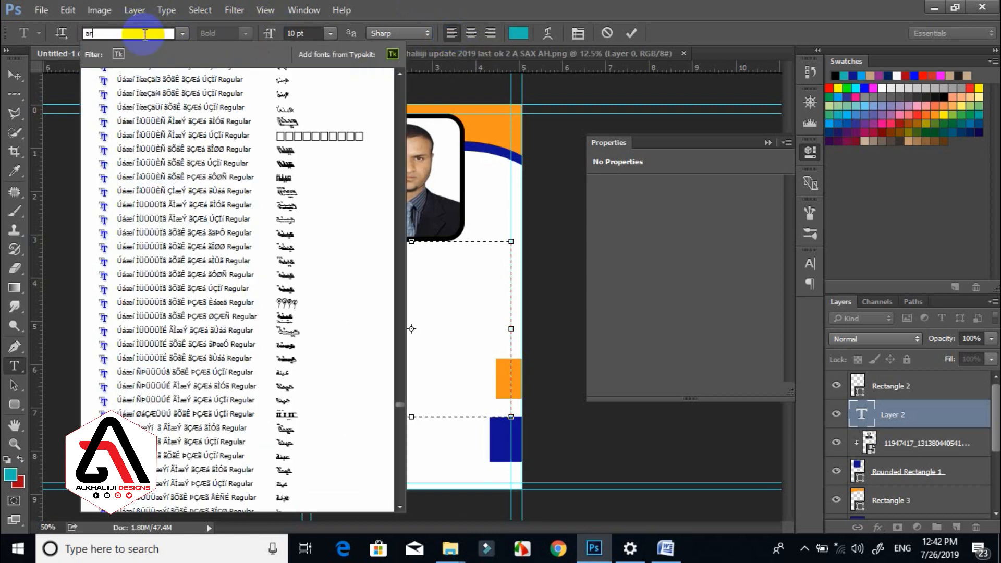
type("ia")
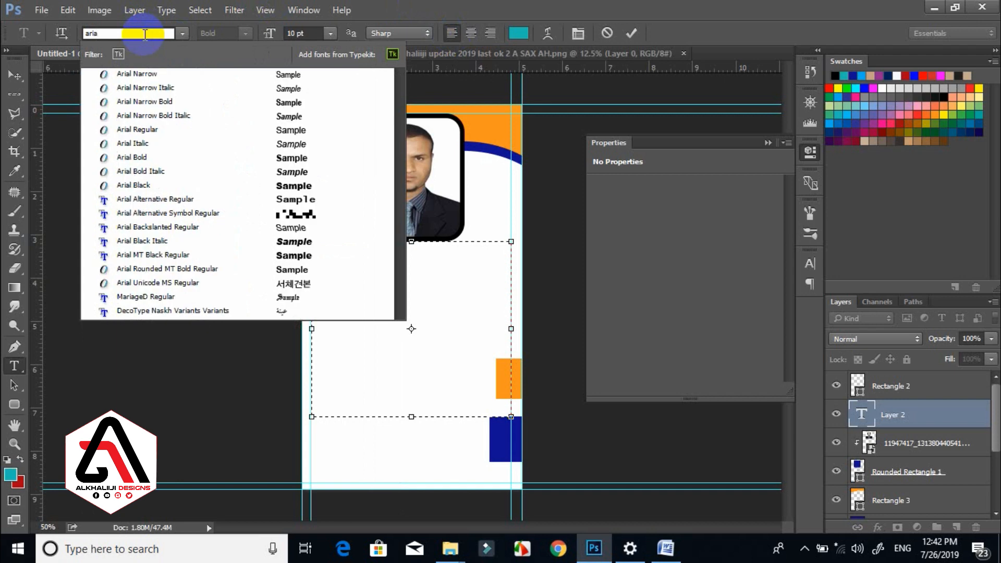
left_click(150, 76)
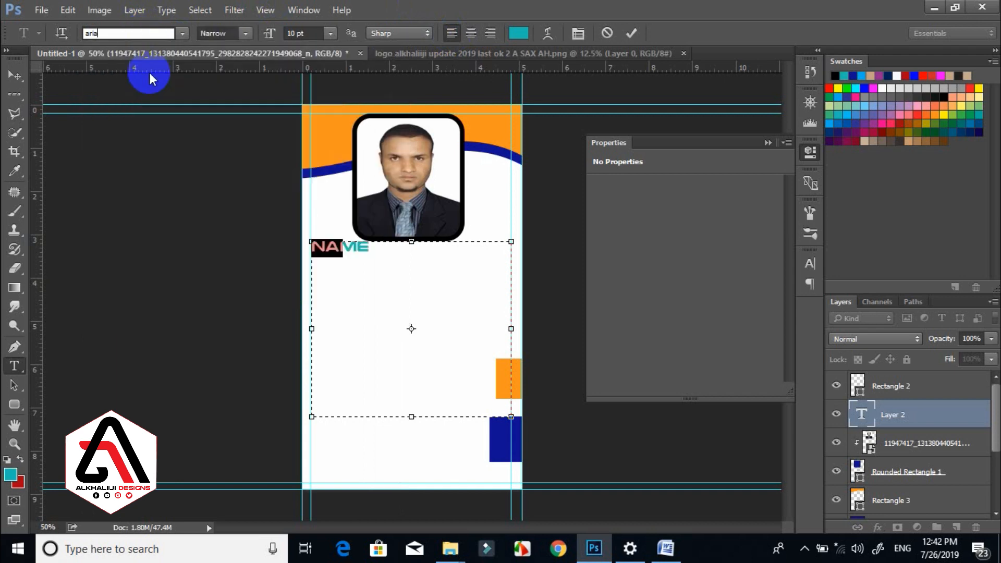
left_click(245, 33)
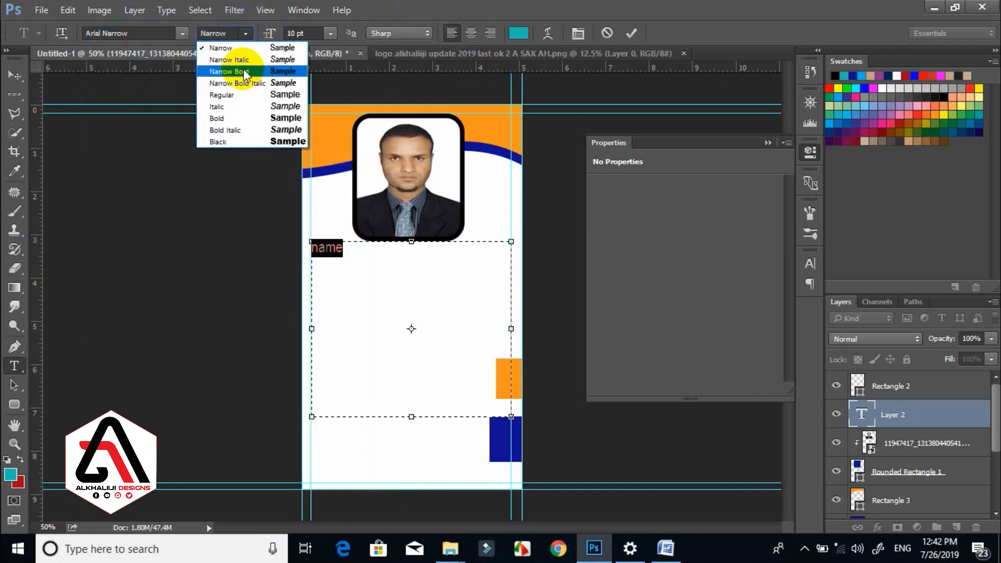
left_click(233, 95)
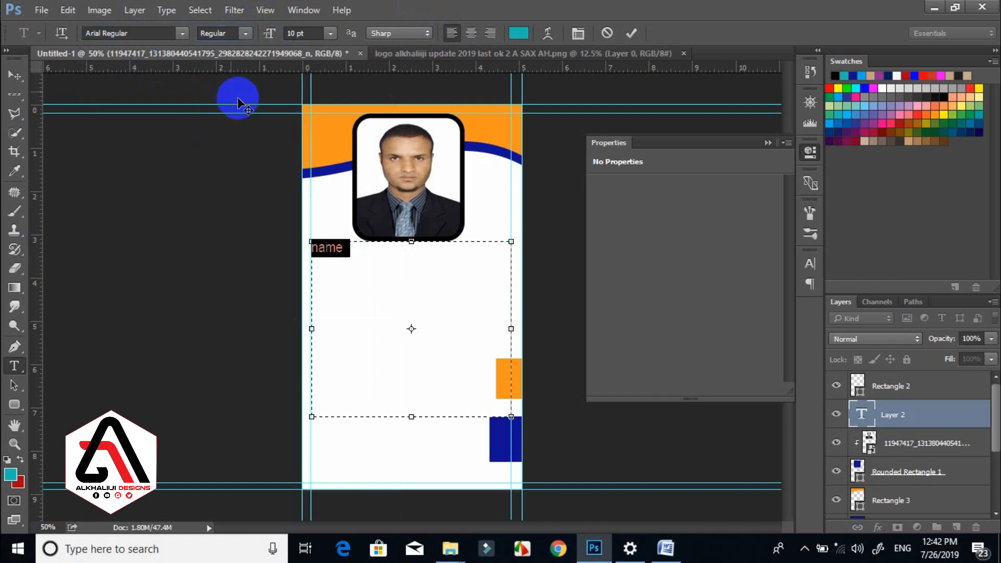
type("NAME")
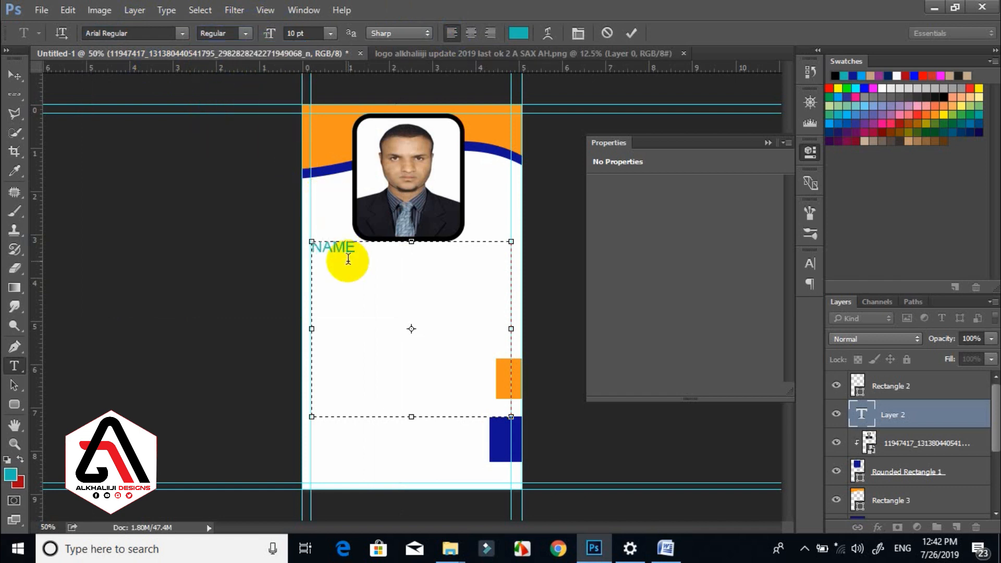
Change the colour of the word NAME to black.
double_click(348, 259)
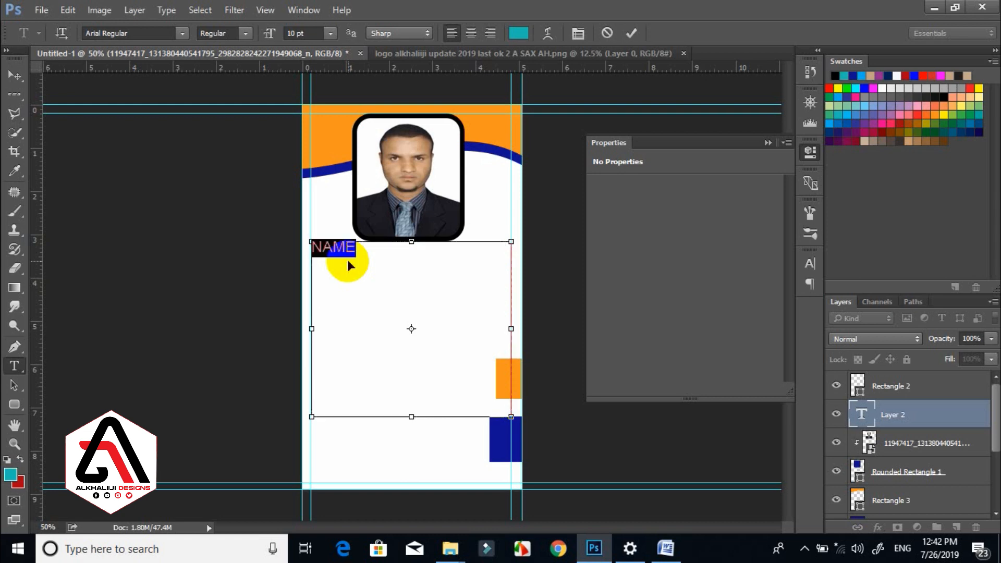
left_click(518, 33)
left_click(507, 430)
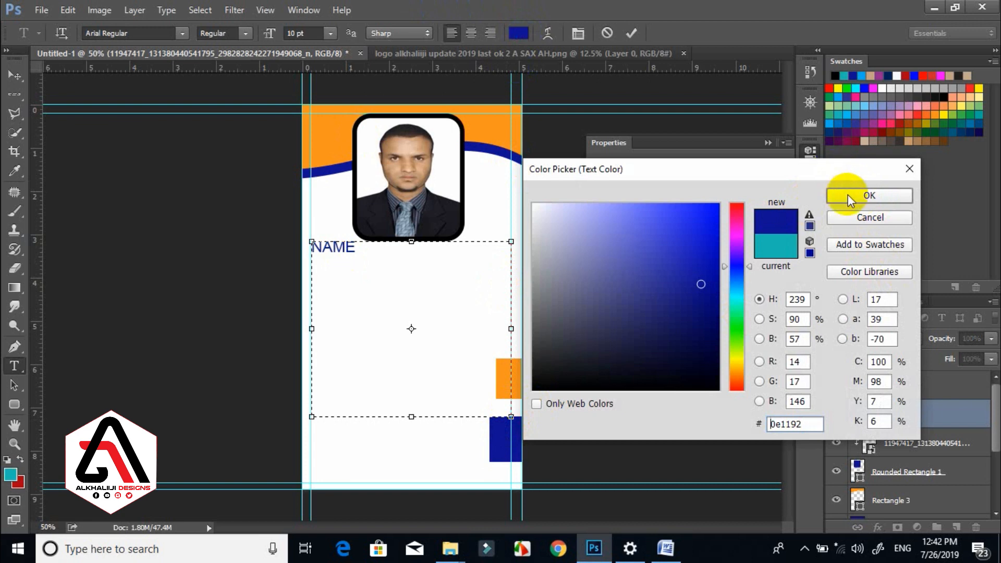
left_click(539, 386)
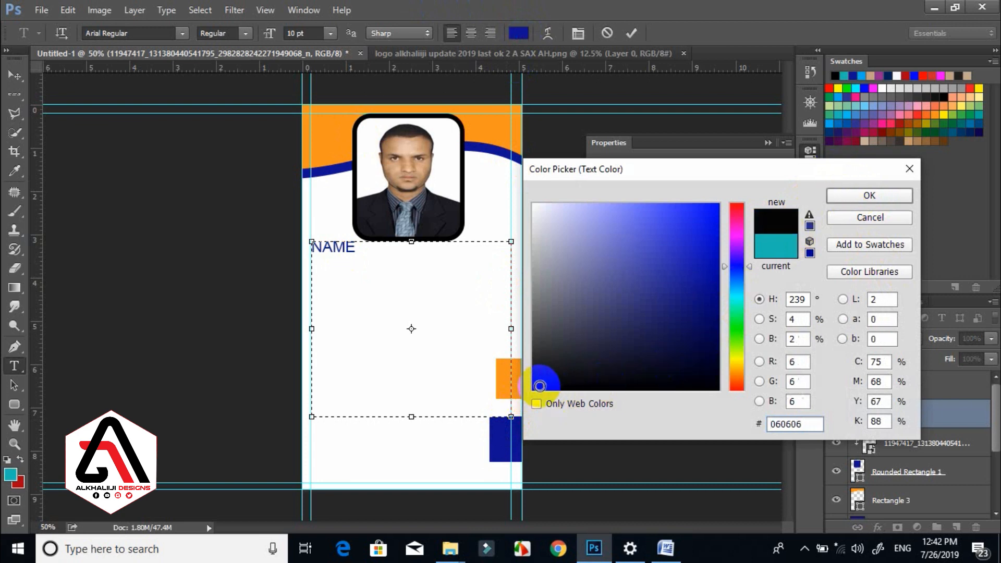
left_click(889, 198)
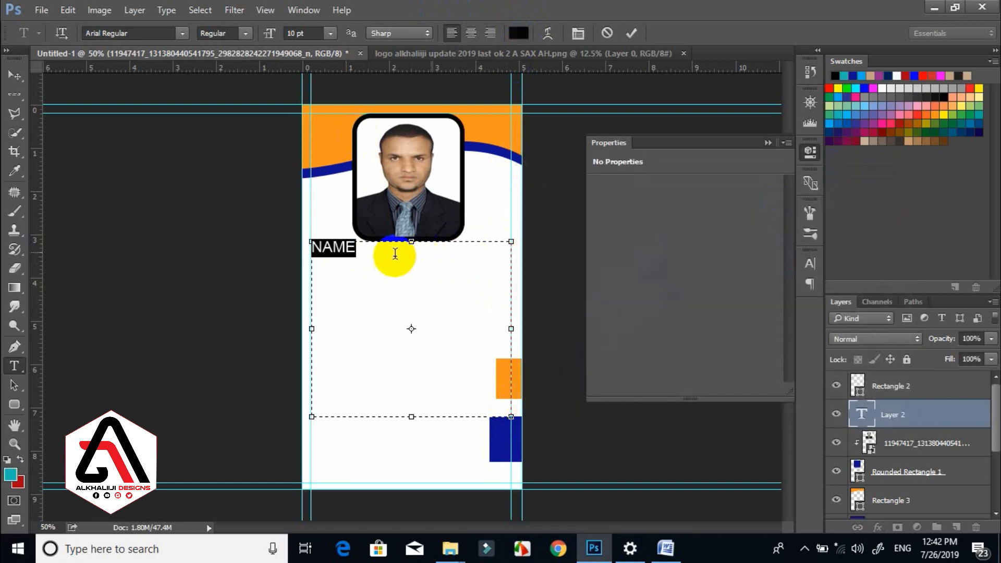
Type a colon and the cardholder's full name after NAME.
left_click(387, 252)
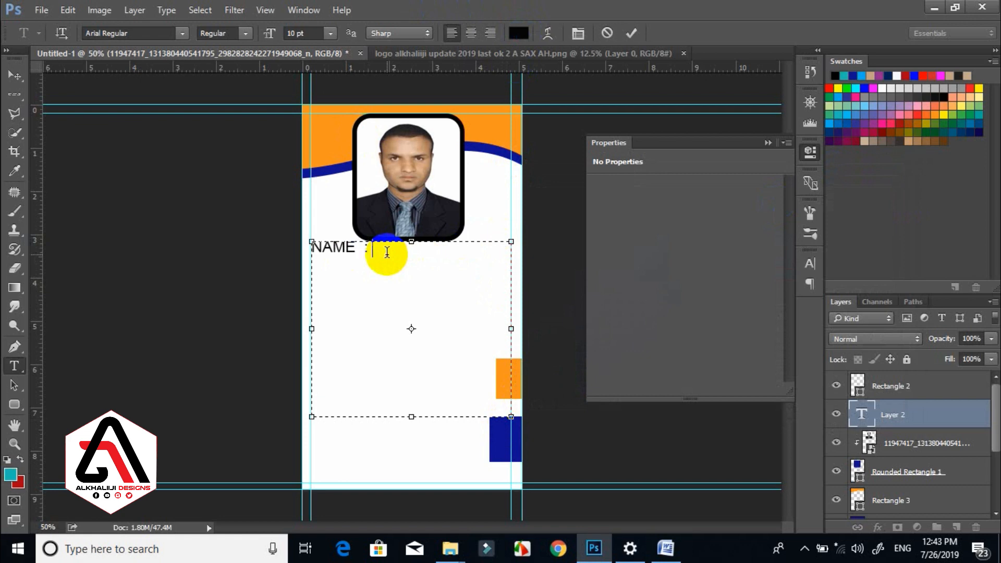
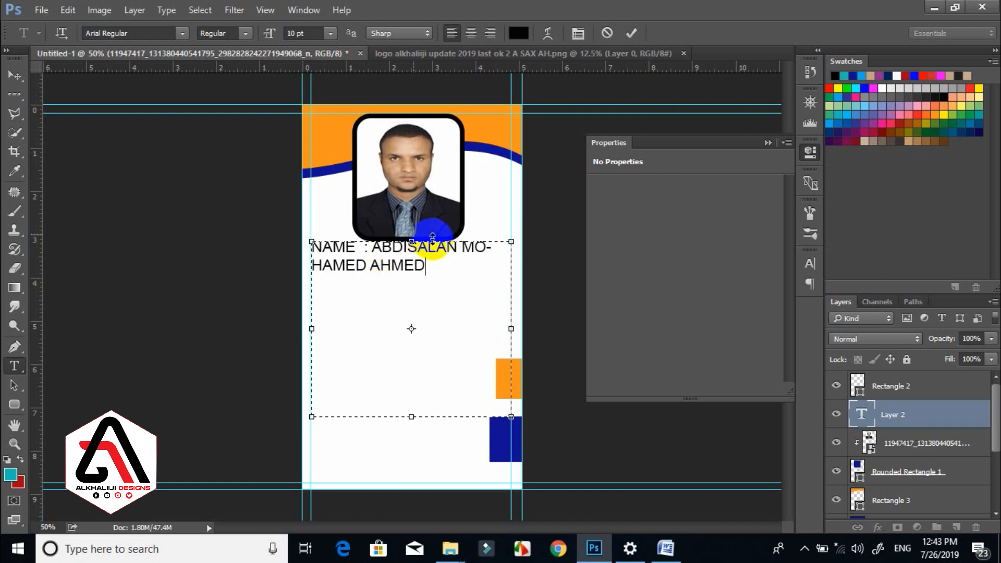
Resize the selected NAME text to 6 pt in the options bar.
key("ctrl+a")
left_click(302, 32)
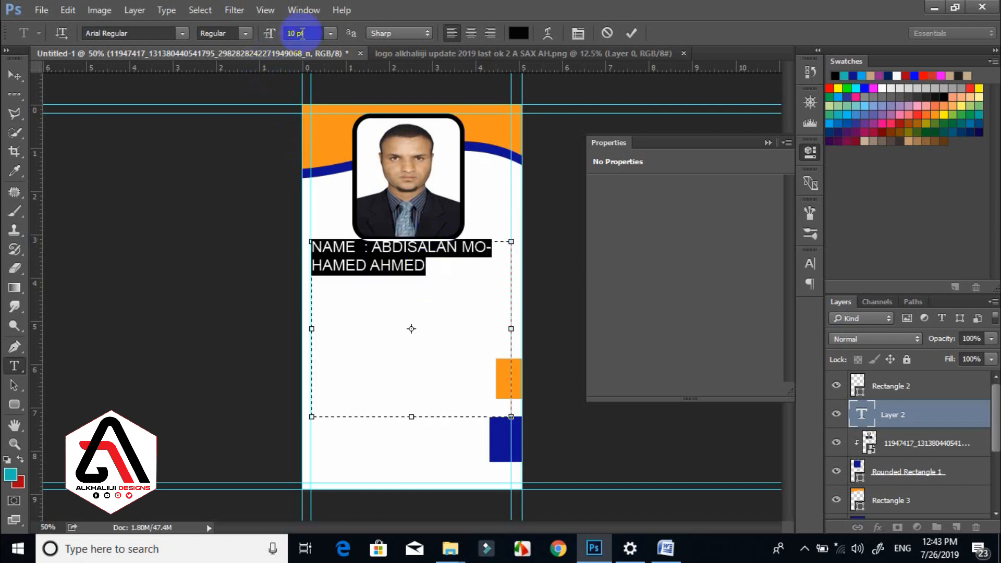
left_click_drag(305, 33, 266, 33)
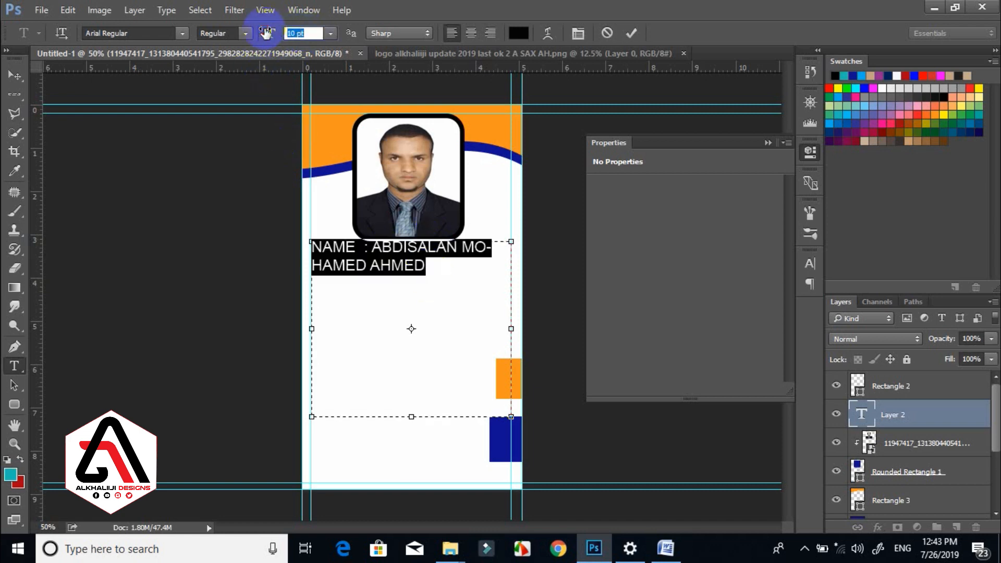
type("4")
left_click(305, 32)
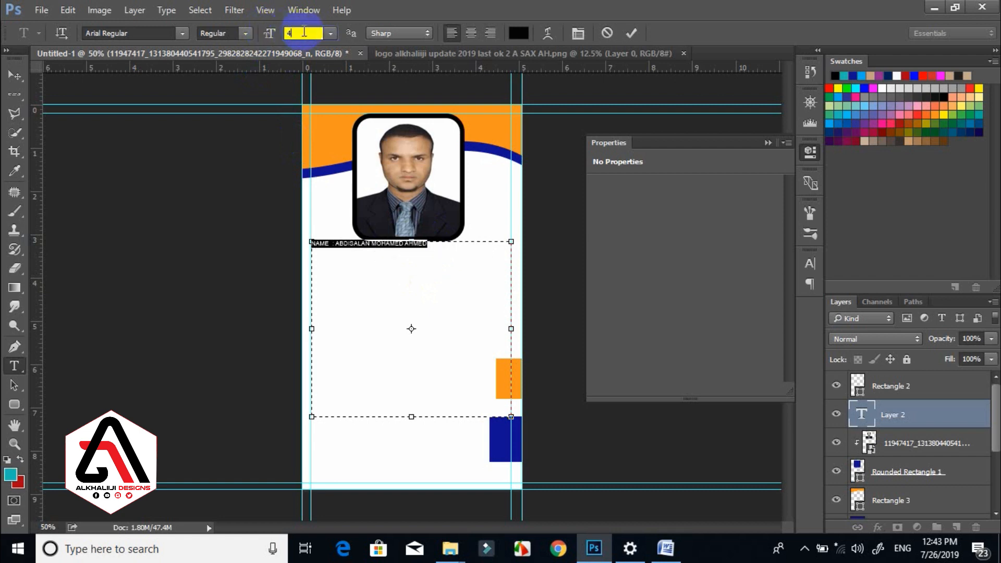
type("5")
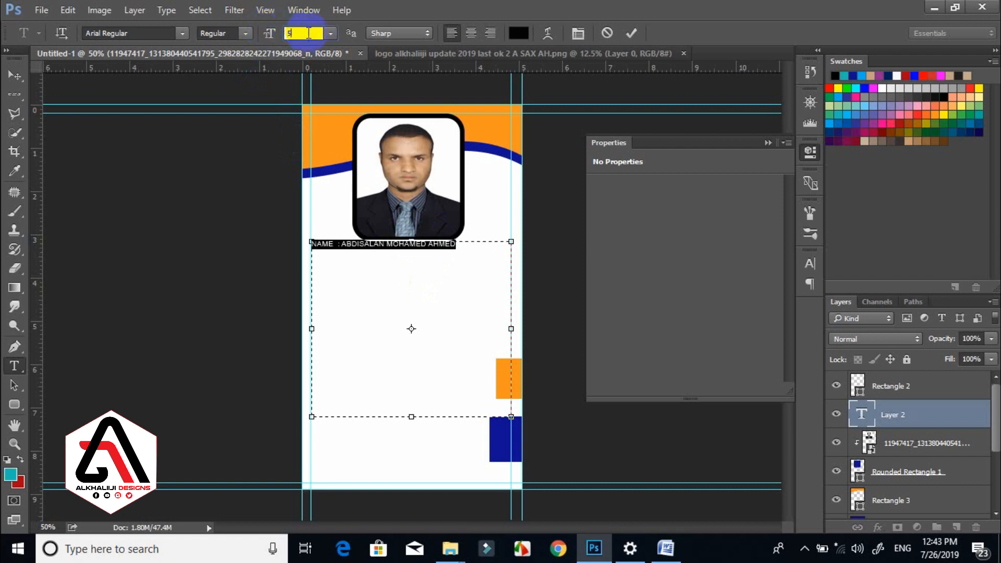
type("7")
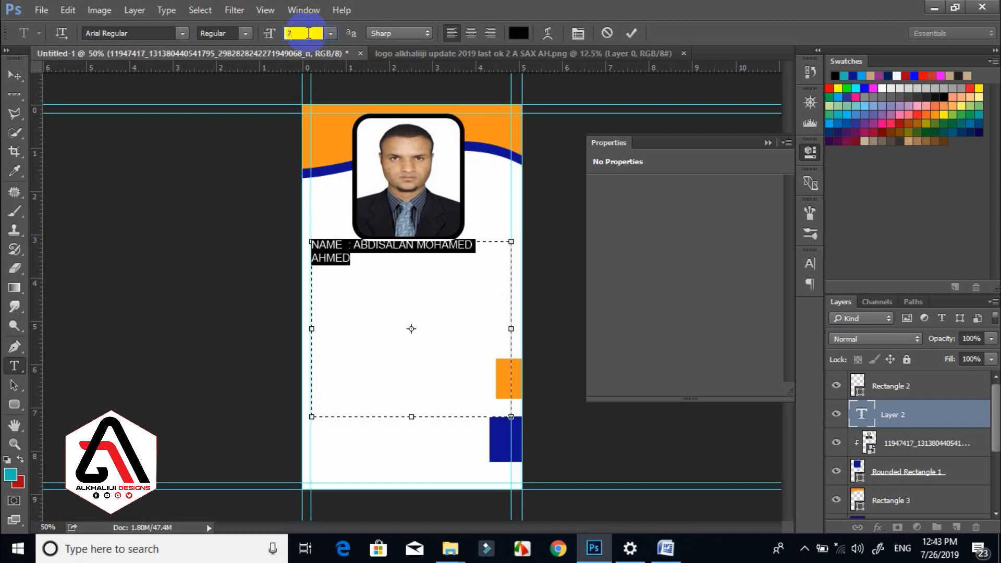
type("6")
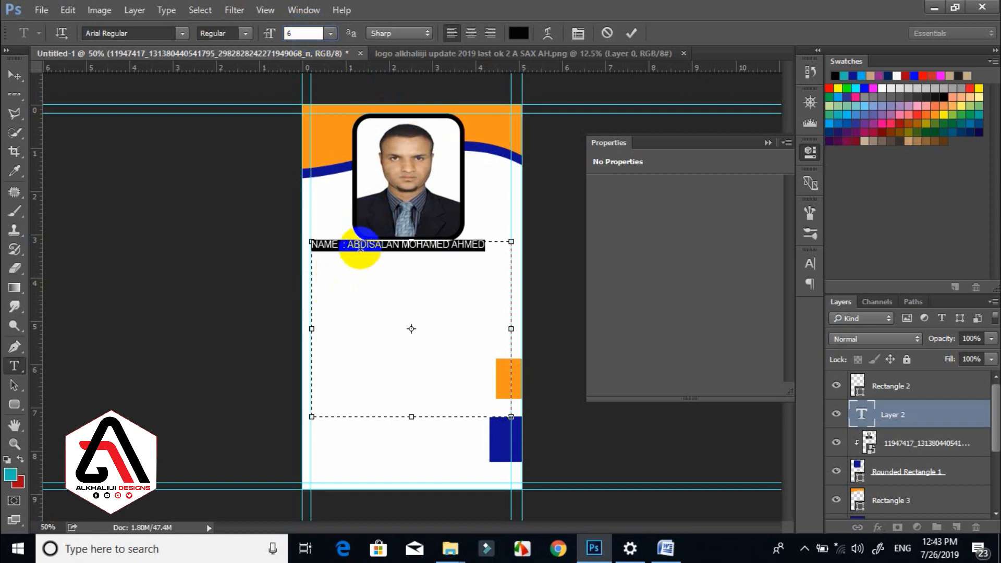
Set the NAME line to Arial Bold and place the caret at its end.
left_click(240, 33)
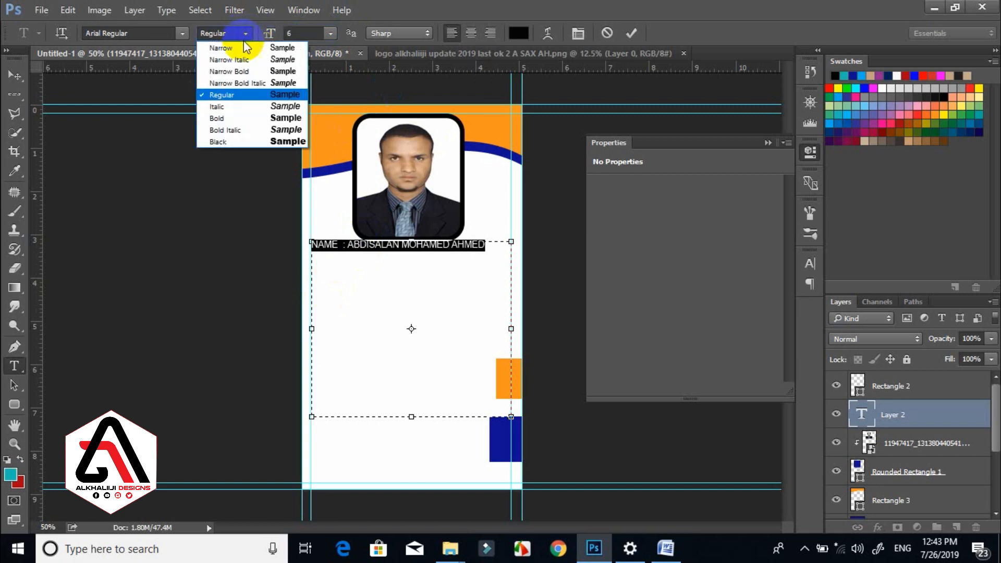
left_click(226, 119)
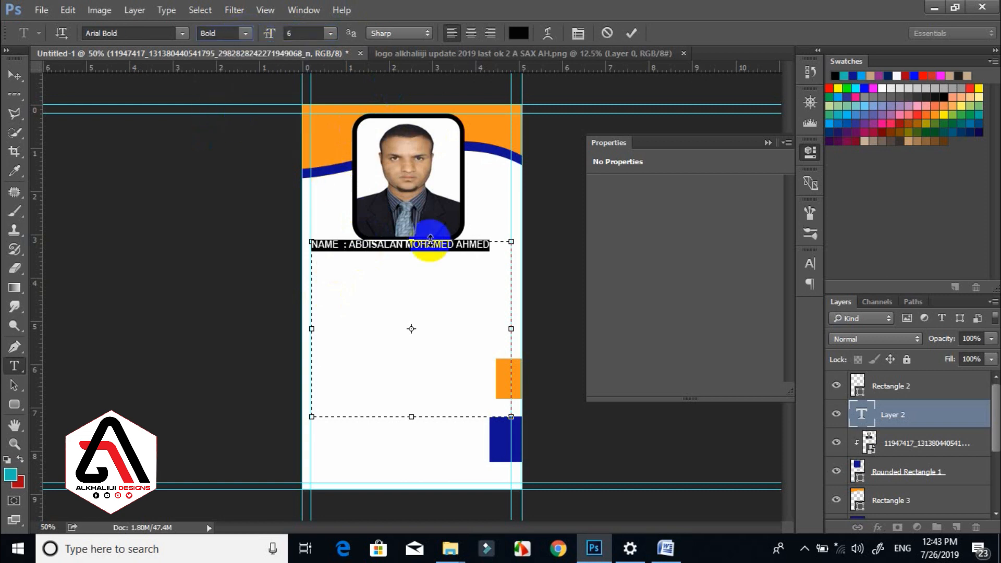
left_click(425, 261)
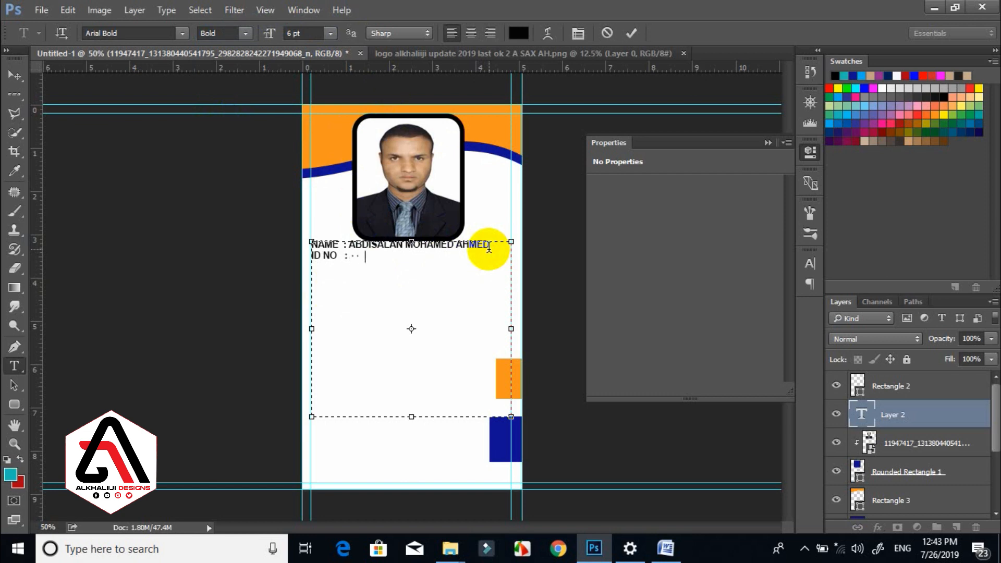
Enter the ID number and switch its digits from Hindi to Arabic in the Character panel.
type("57")
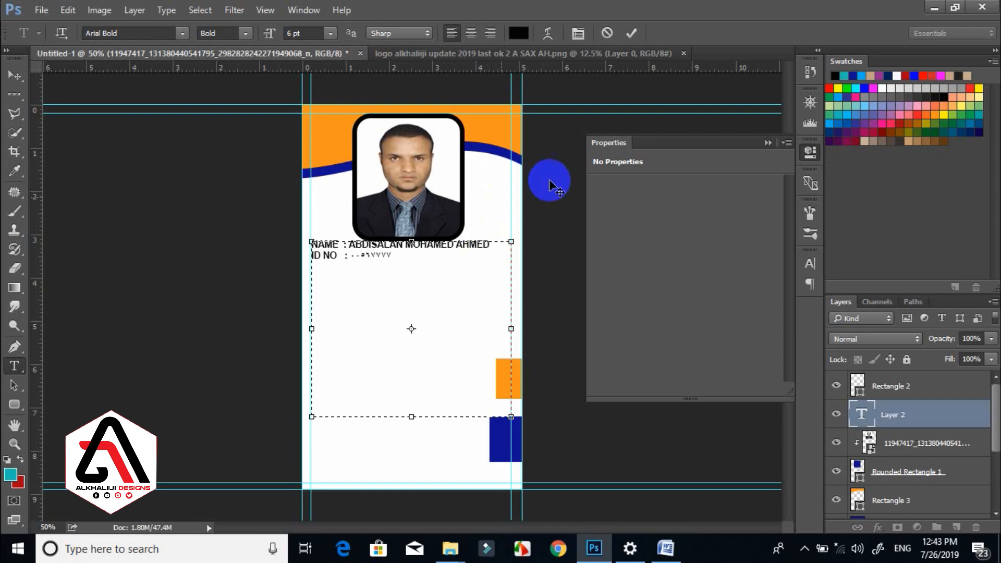
left_click(394, 259)
left_click_drag(394, 259, 349, 258)
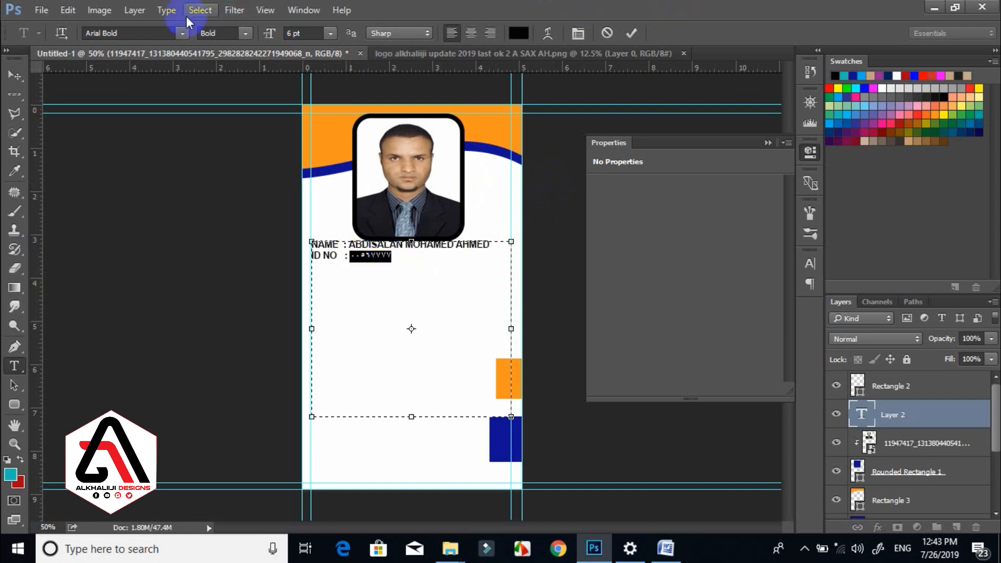
left_click(303, 9)
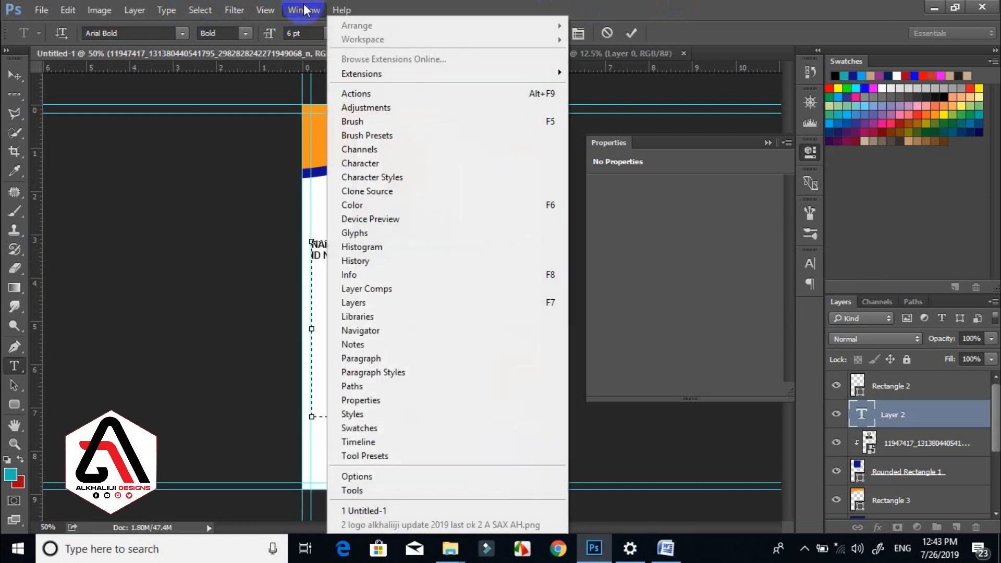
left_click(376, 164)
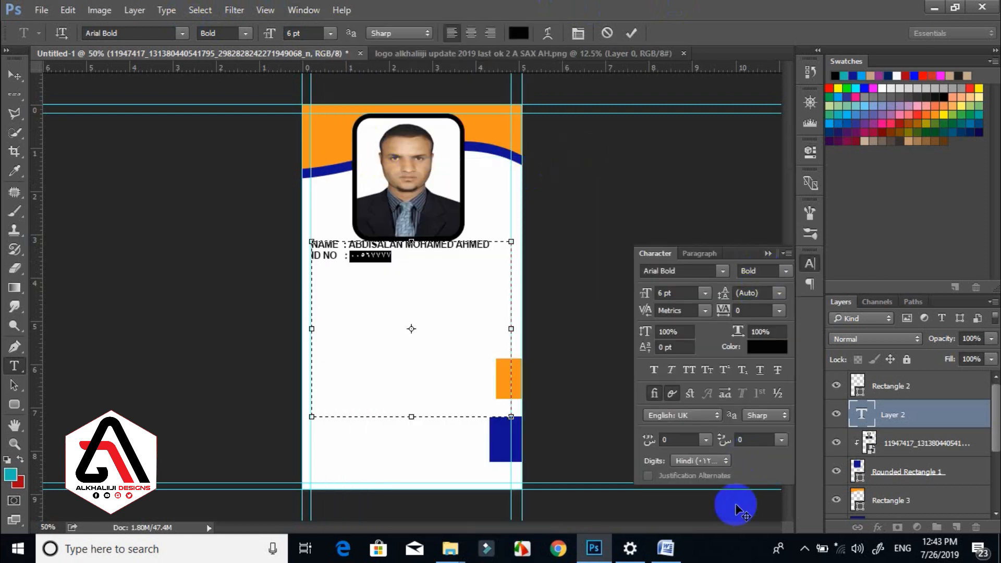
left_click(697, 463)
left_click(700, 474)
left_click(767, 254)
left_click(345, 256)
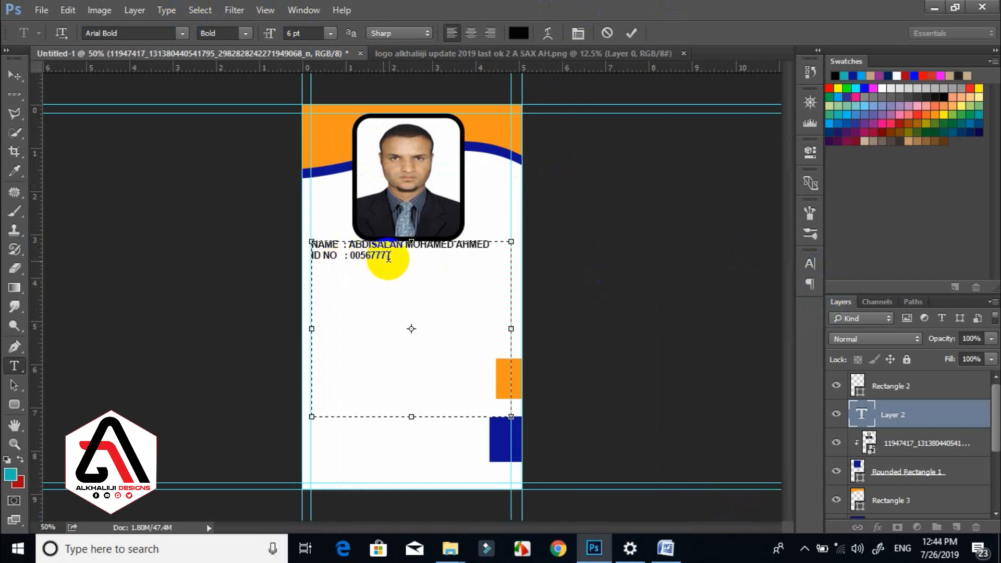
left_click(395, 256)
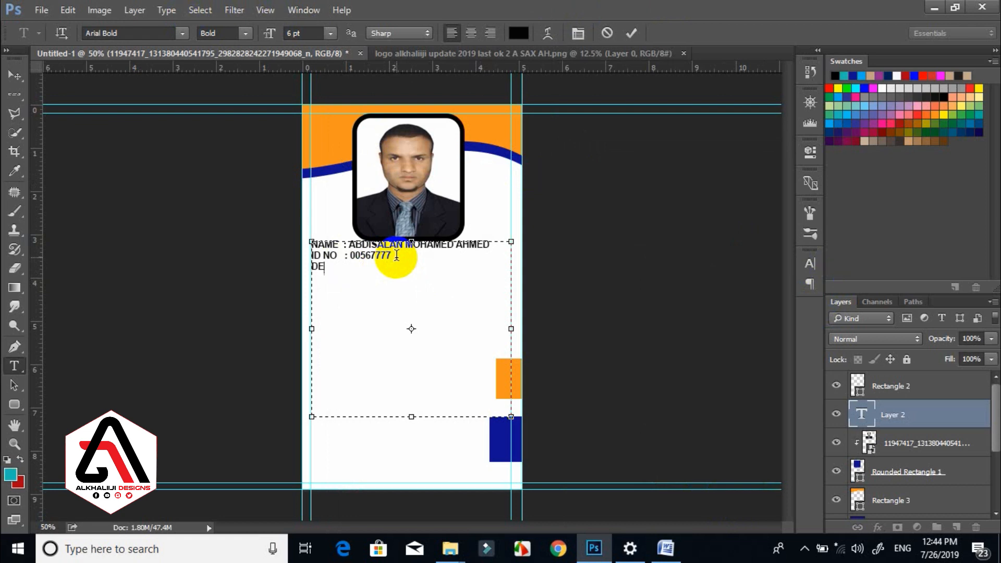
Type the DEPARTMENT label, then resize all the details text to 4 pt.
type("DEPARTME")
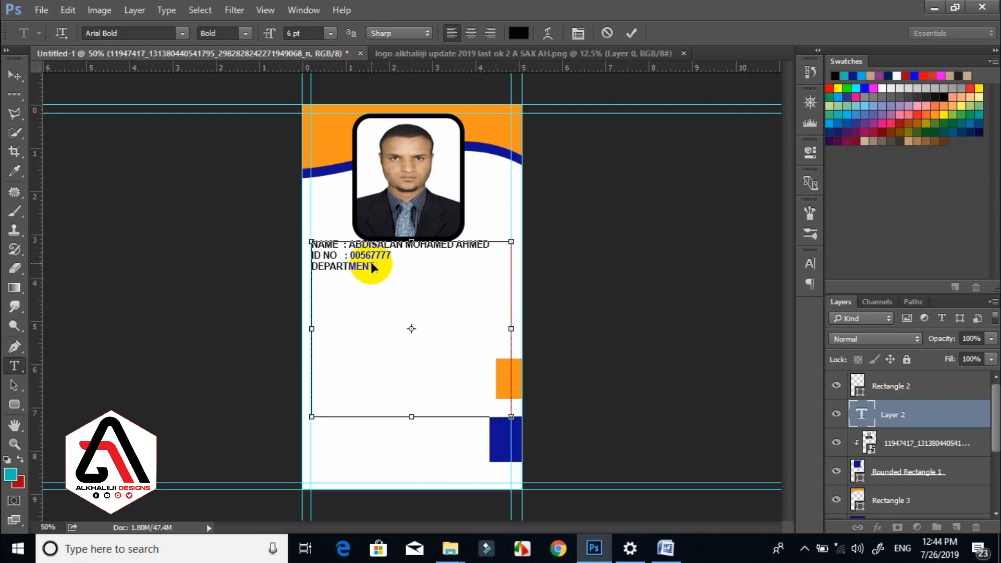
key("ctrl+a")
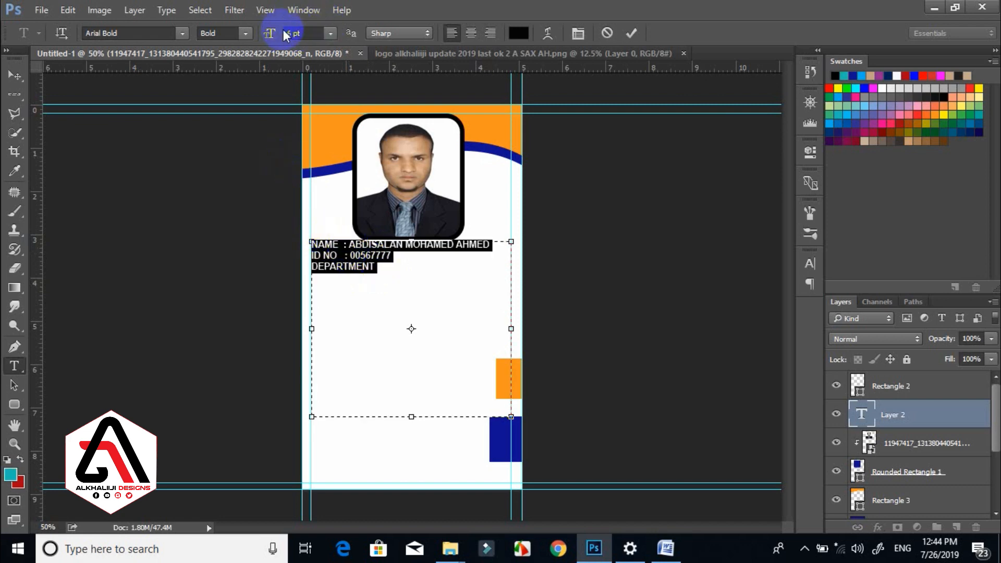
left_click(307, 32)
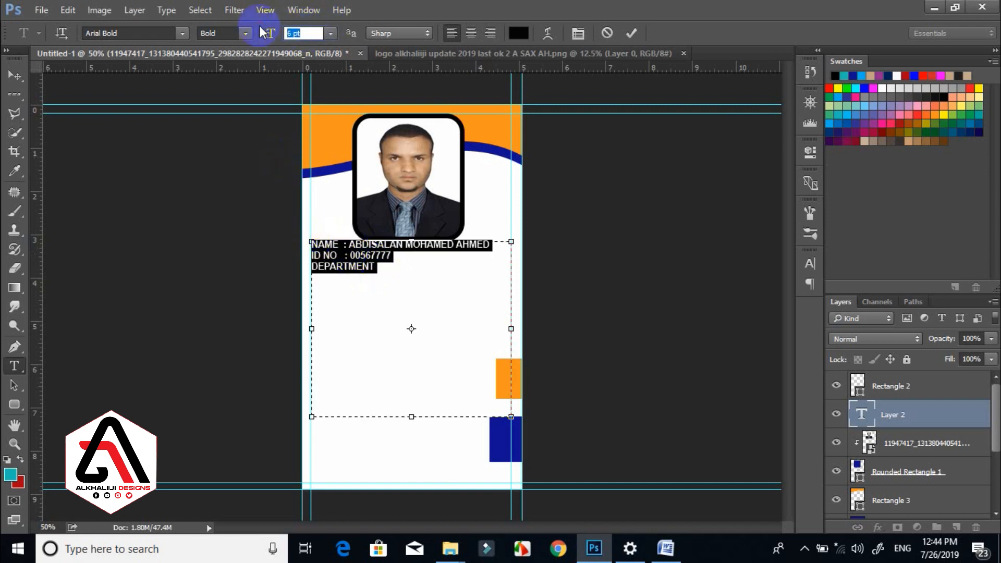
left_click_drag(263, 33, 245, 20)
left_click(301, 33)
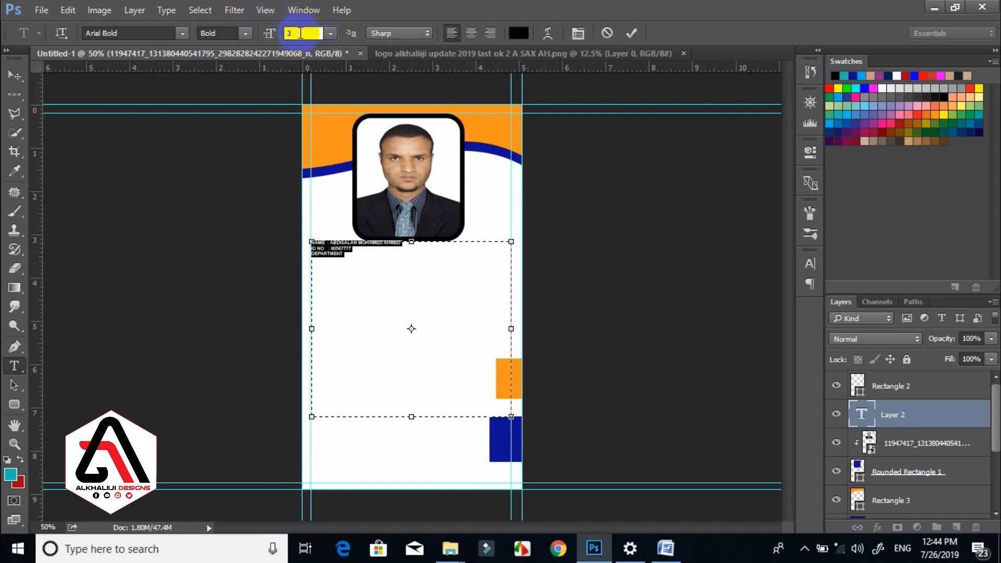
left_click(276, 33)
type("4")
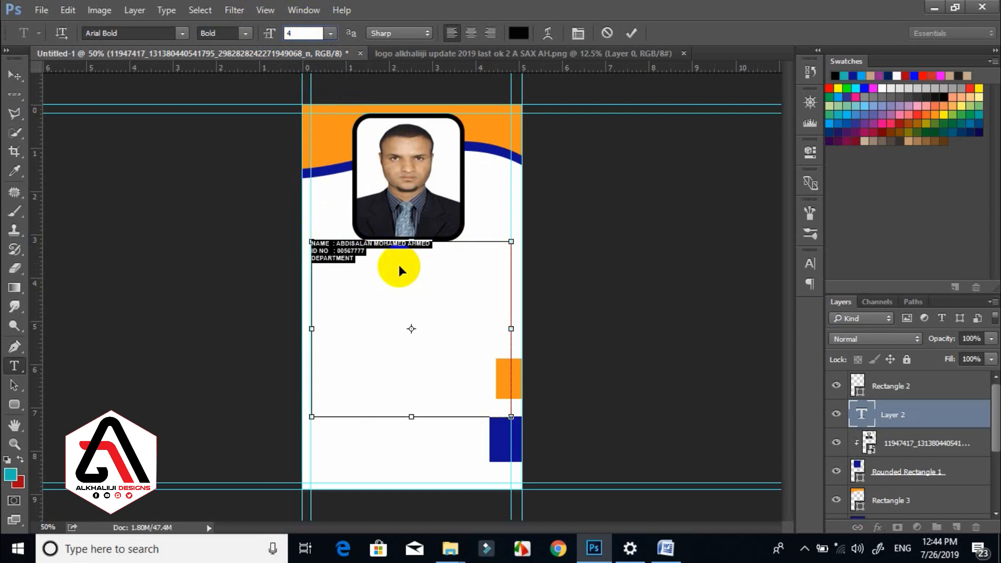
Align the NAME and ID NO colons with tabs and spacing.
key("ctrl+plus")
left_click(291, 190)
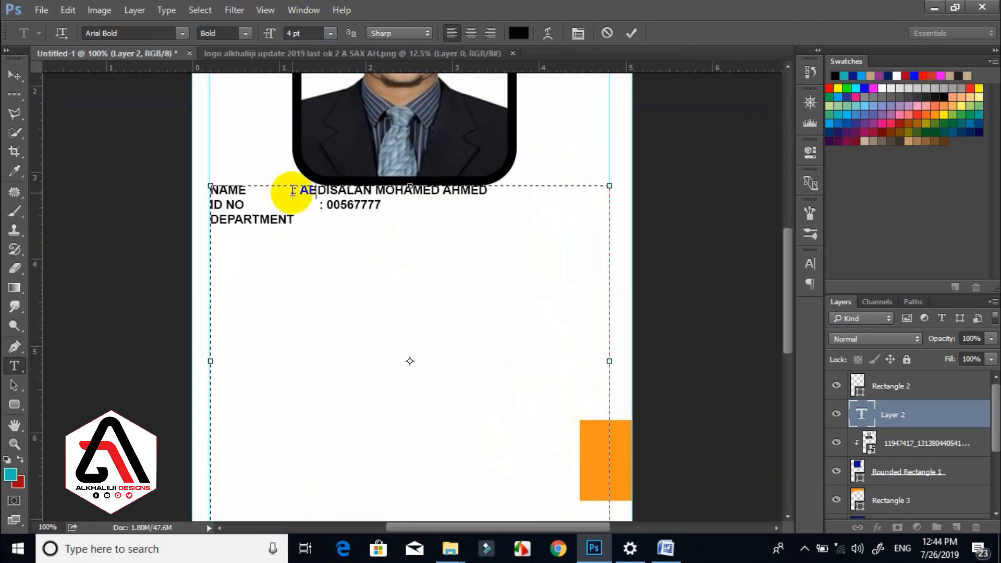
key("Tab")
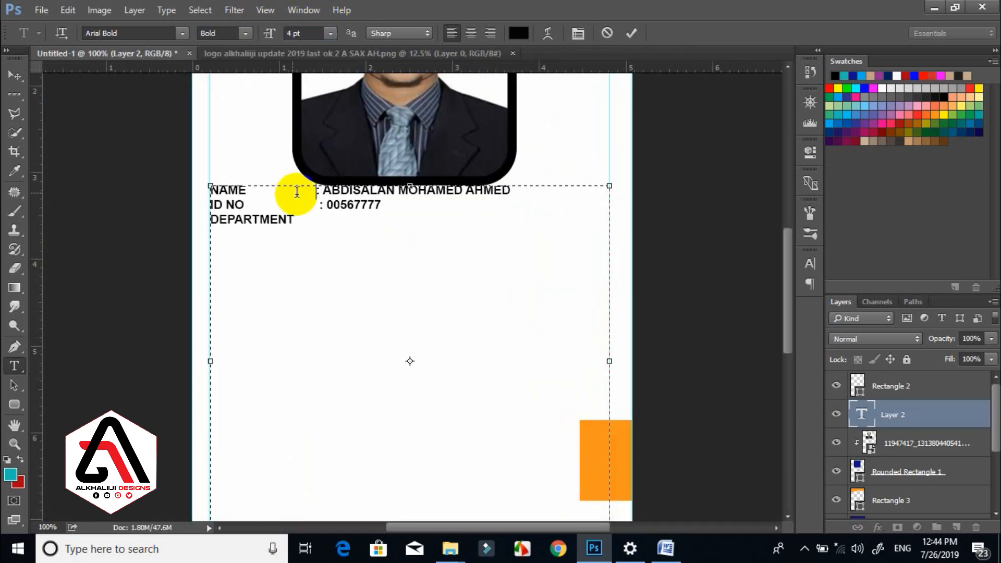
left_click(322, 205)
key("BackSpace")
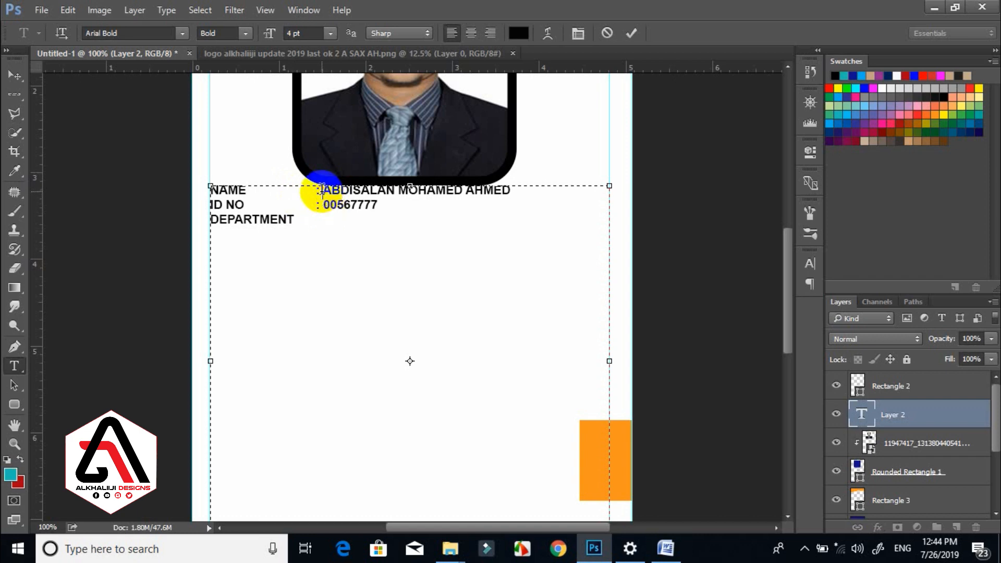
left_click(323, 189)
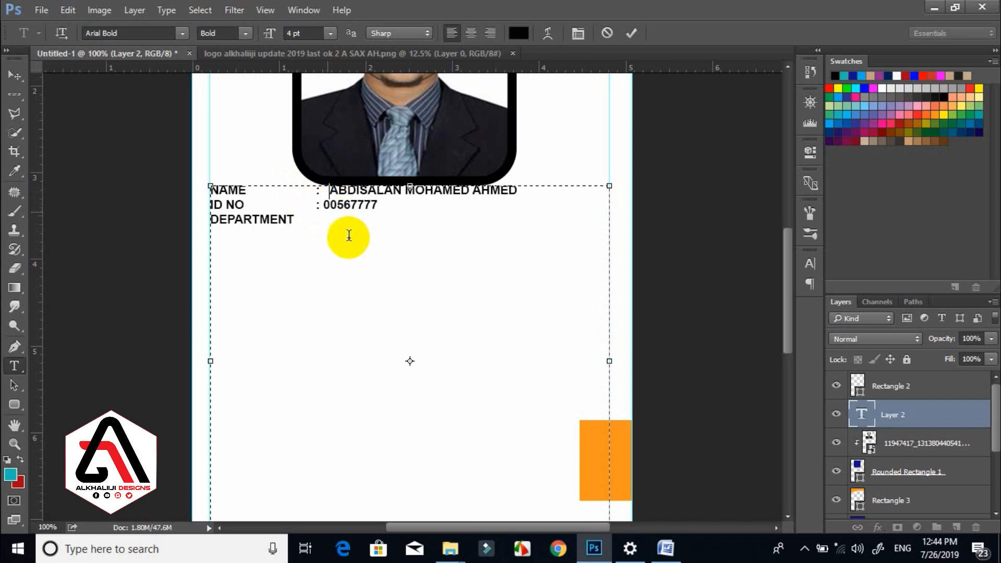
left_click(323, 205)
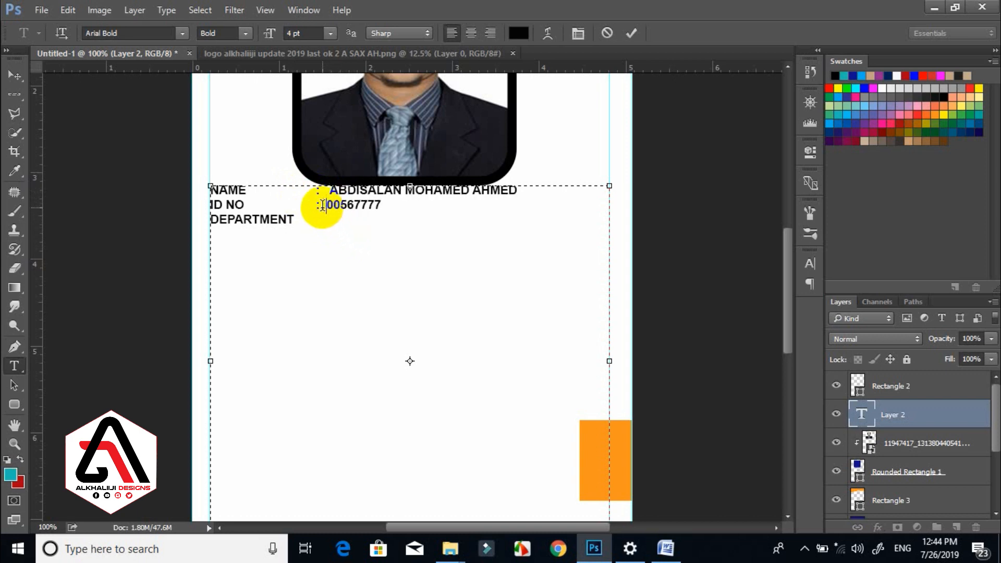
key("Down")
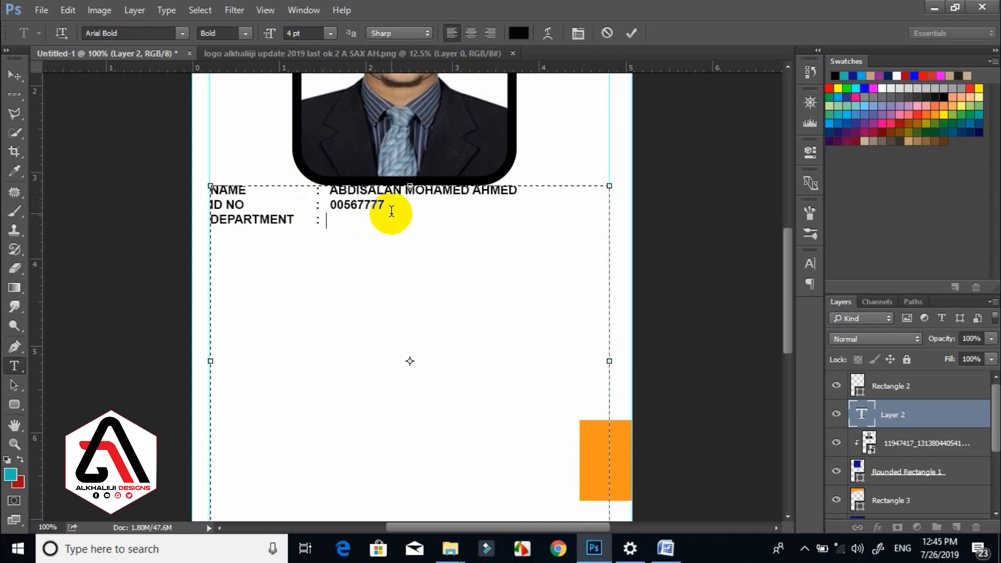
Fill in DESIGNER as department and add an EMAIL line with the start of the address.
type("DESIGNER")
key("Return")
type("EMAIL")
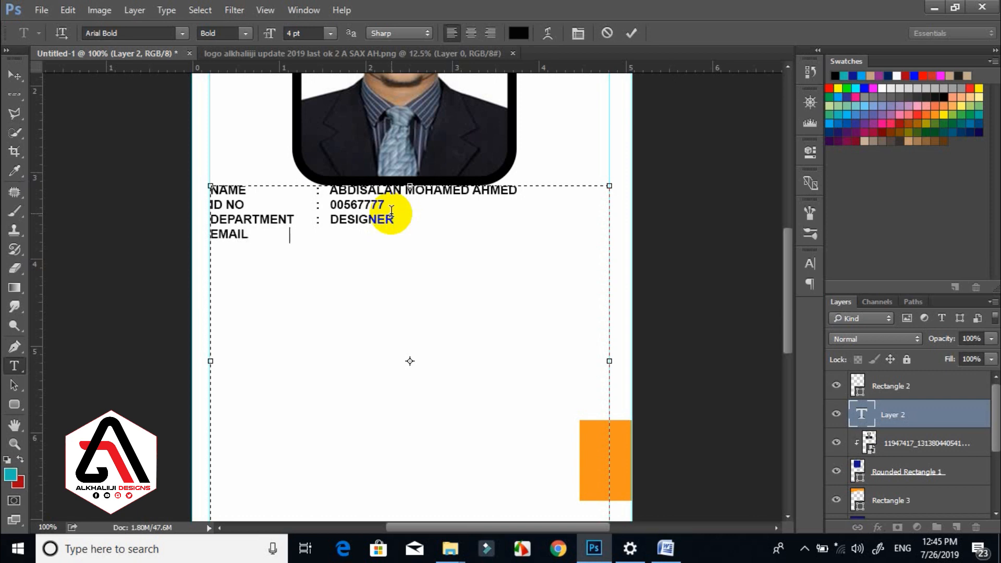
key("Tab")
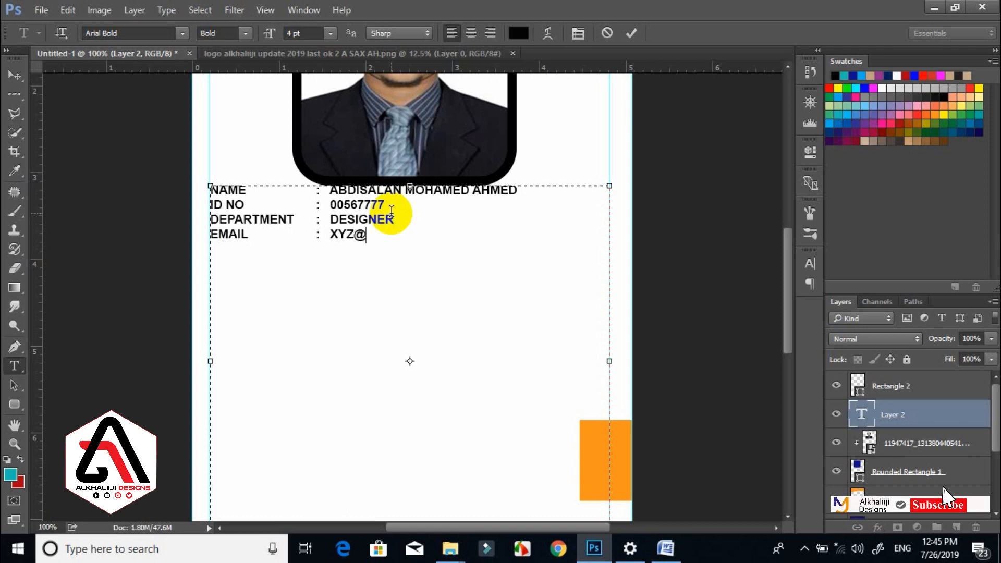
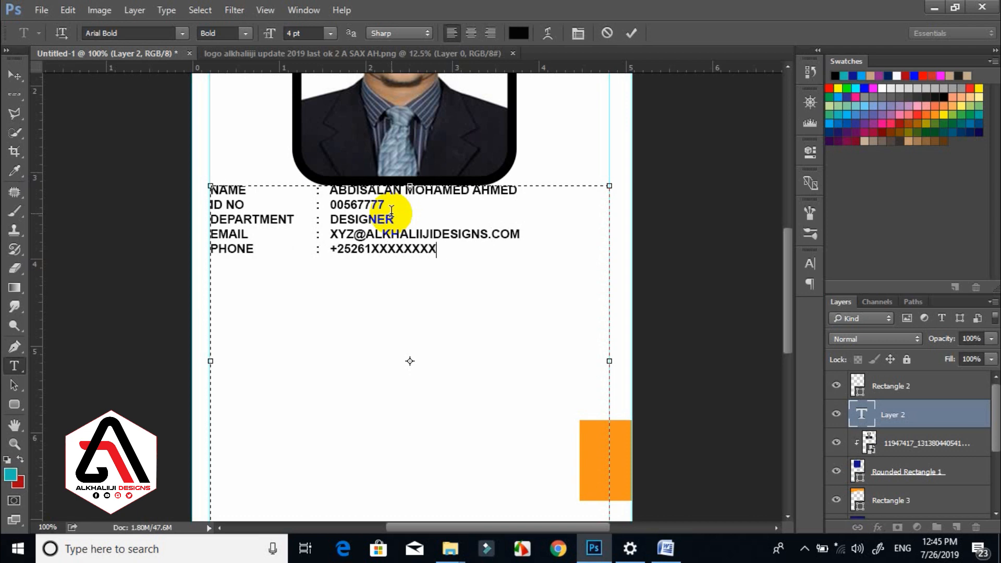
Enlarge all the details text to 5 pt.
key("ctrl+a")
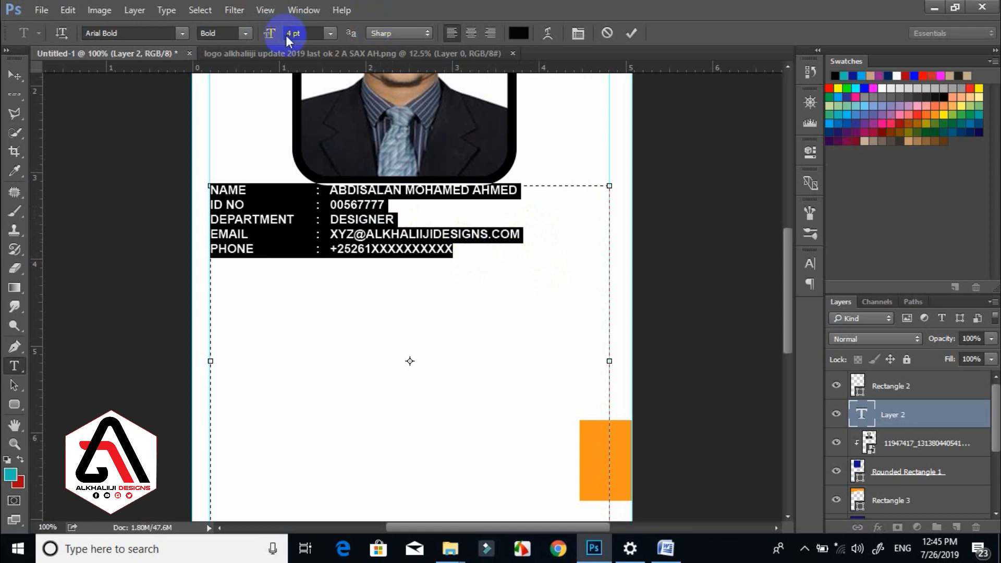
left_click(305, 33)
key("Up")
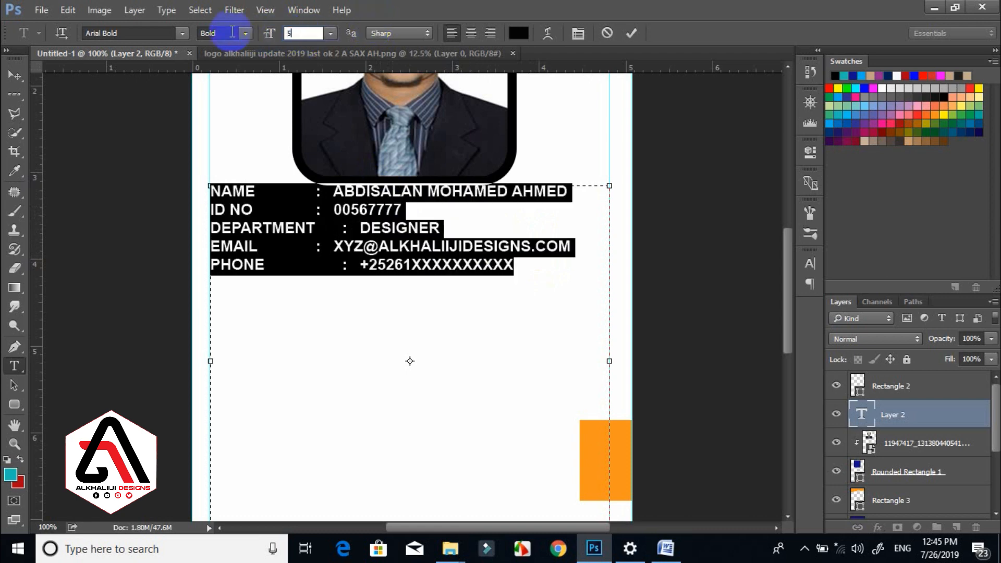
left_click(359, 211)
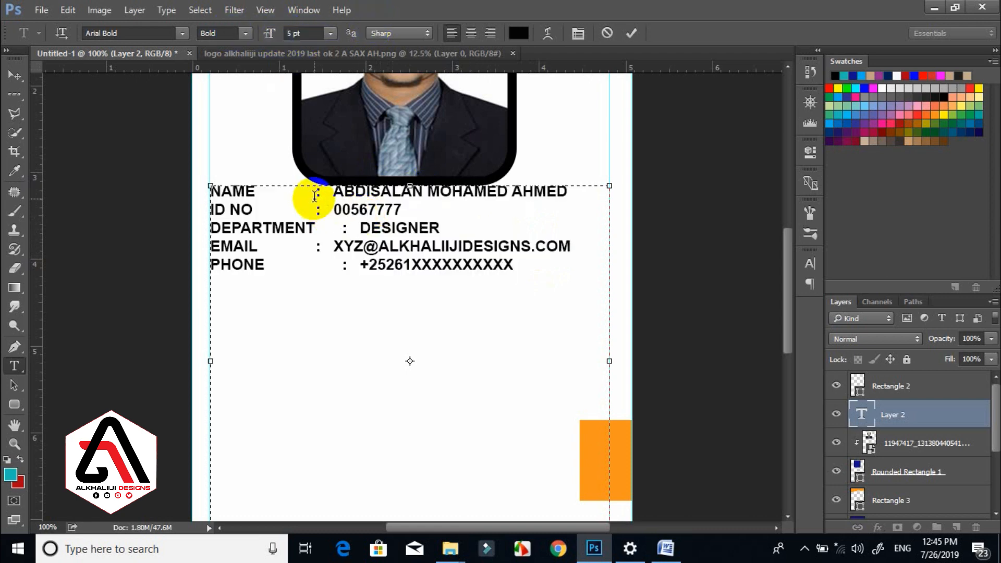
Tab-align the NAME, ID NO and EMAIL values, commit, and move the block slightly down.
key("Tab")
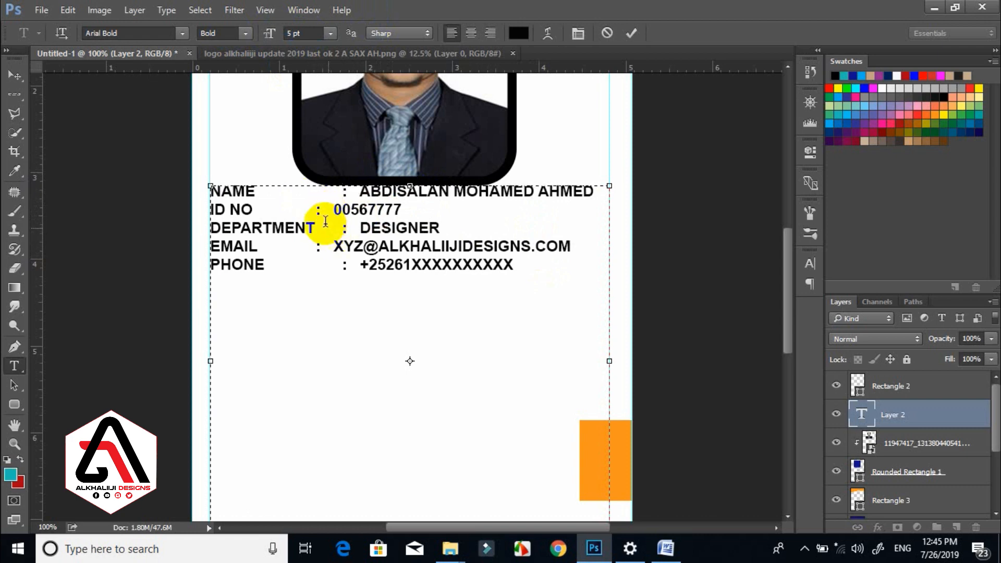
left_click(315, 209)
key("Tab")
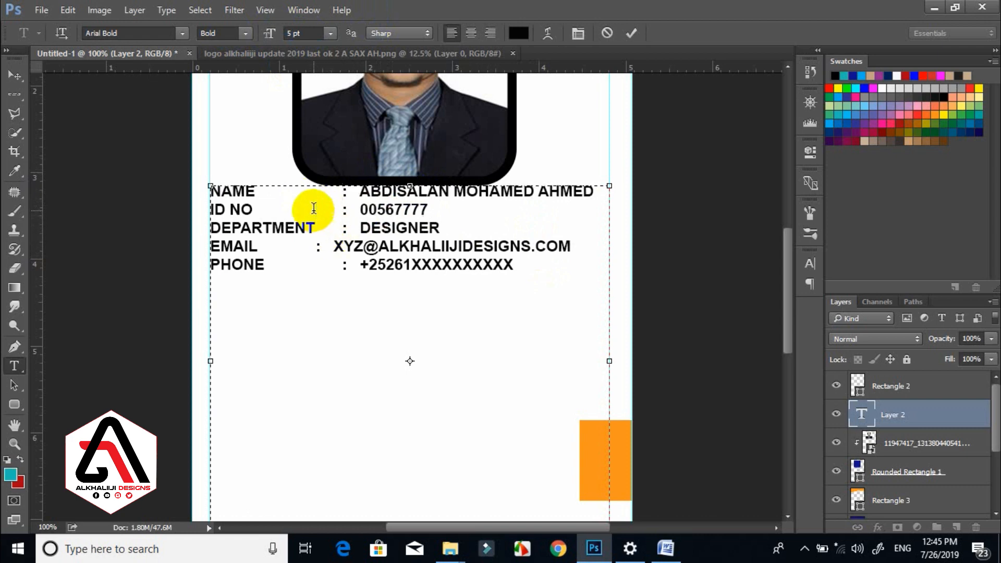
left_click(315, 247)
key("Tab")
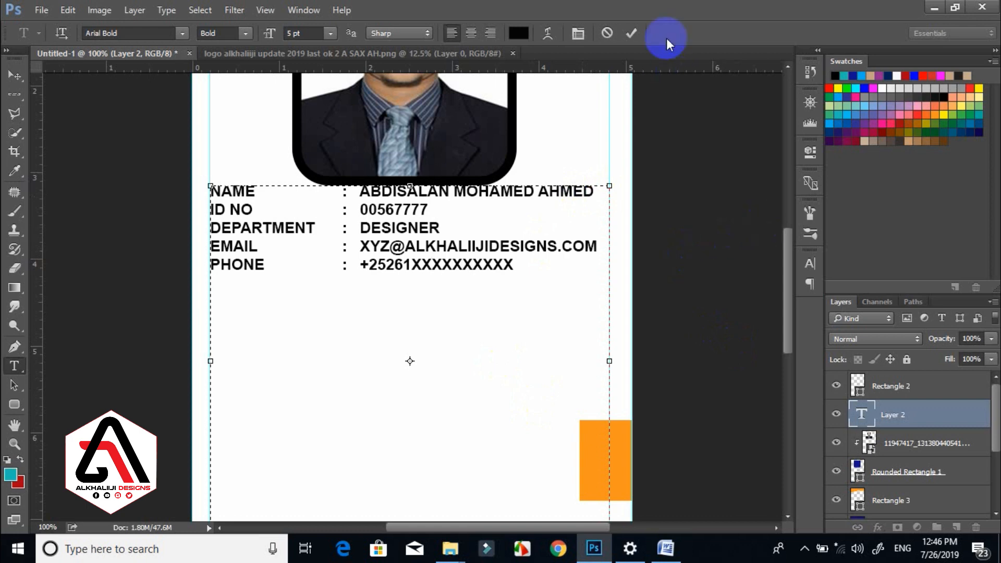
left_click(635, 31)
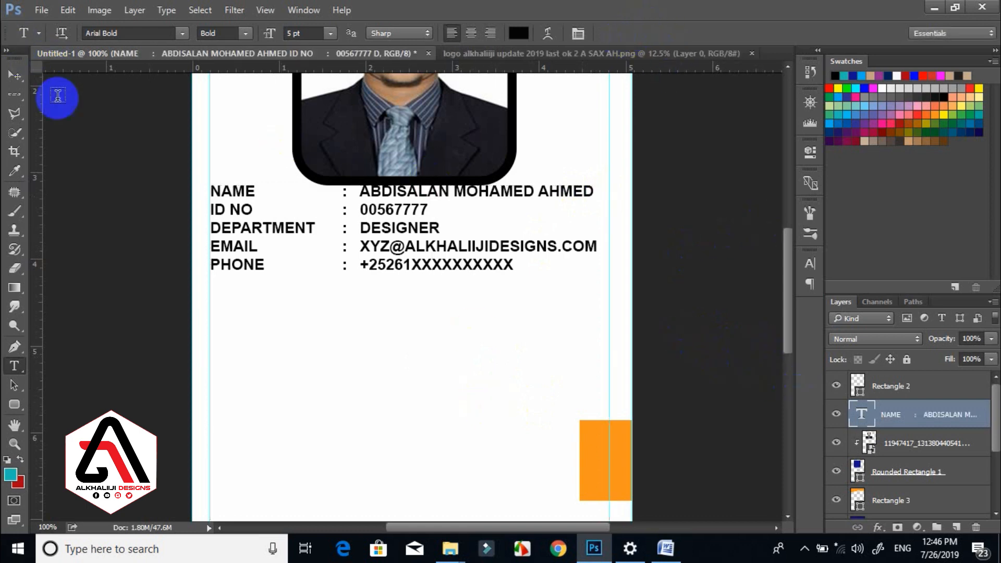
left_click(15, 77)
left_click_drag(379, 236, 382, 258)
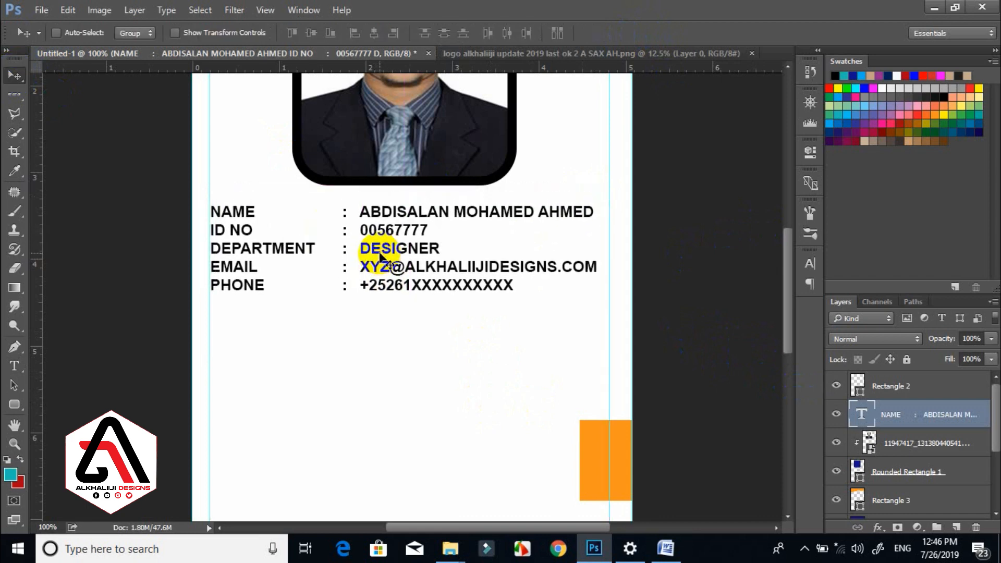
Zoom out to 66.7% and scroll down to the card's bottom edge.
key("ctrl+minus")
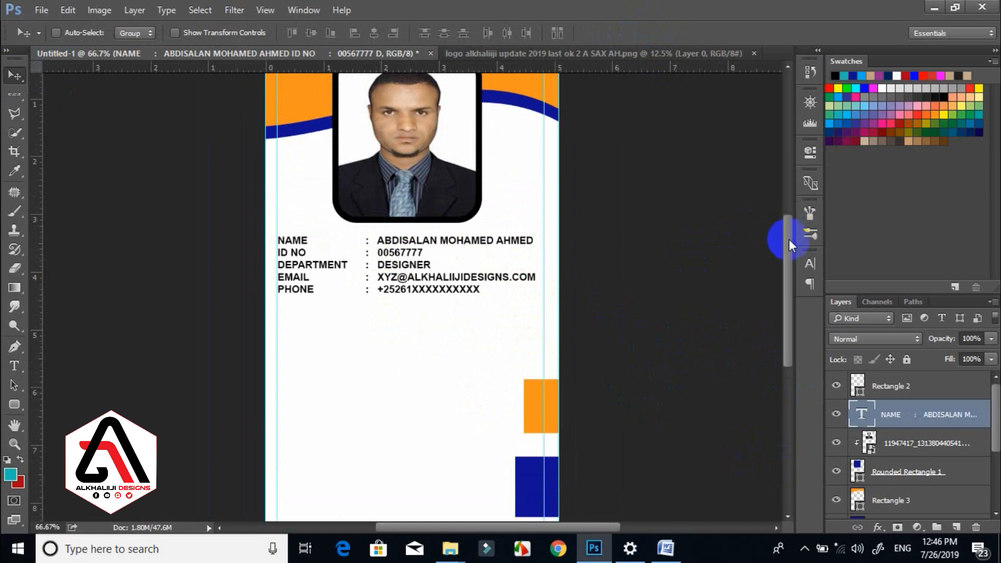
left_click_drag(790, 239, 784, 266)
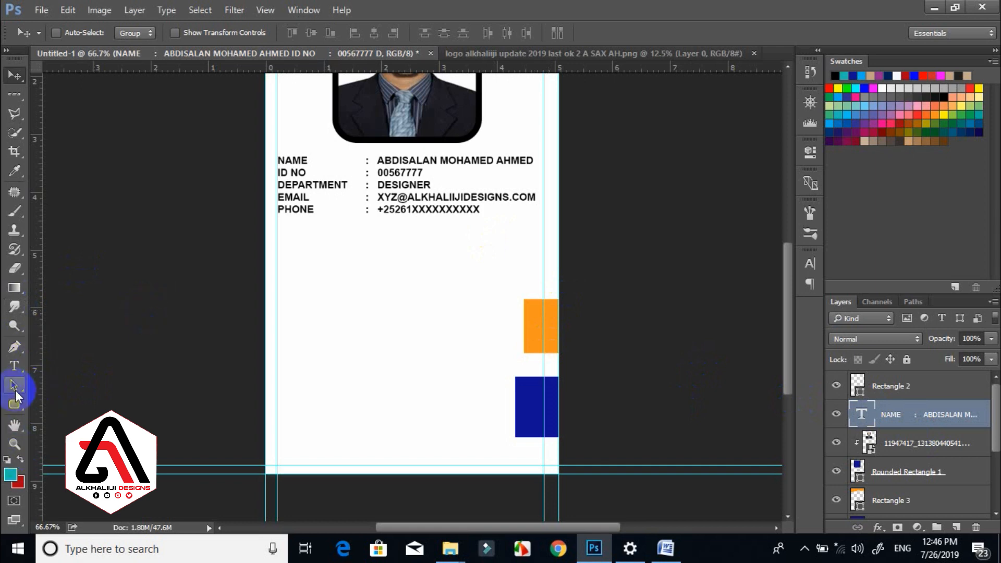
Draw a teal Pen-tool triangle from the bottom-right corner to the left edge and bottom-left corner.
left_click_drag(14, 346, 68, 345)
left_click(67, 345)
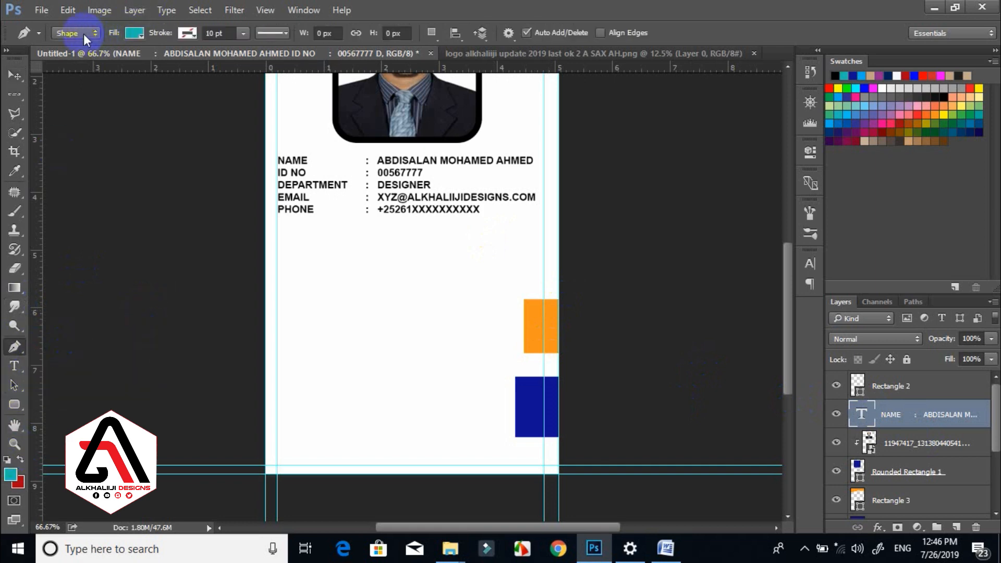
left_click(264, 287)
left_click(412, 411)
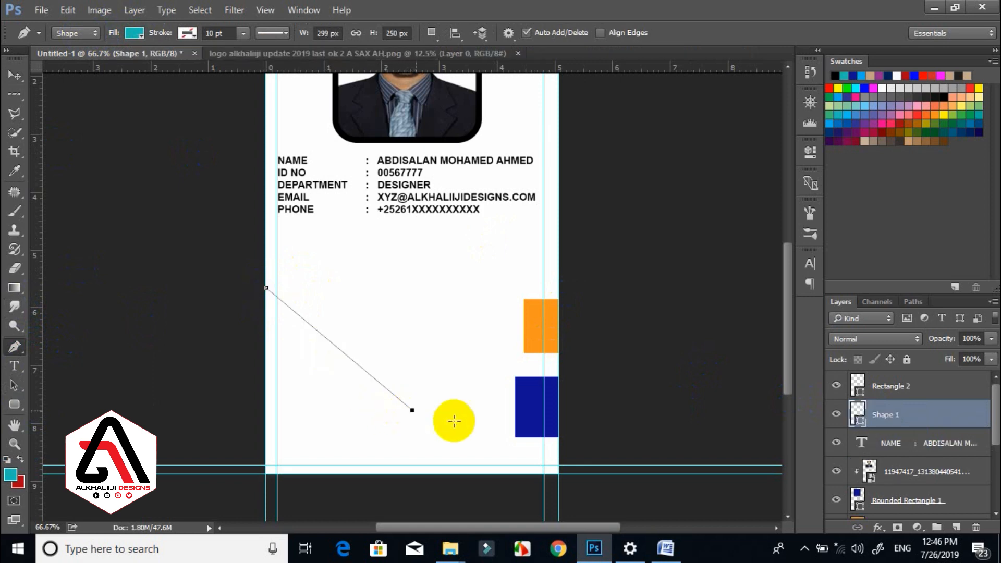
left_click(582, 453)
left_click(581, 500)
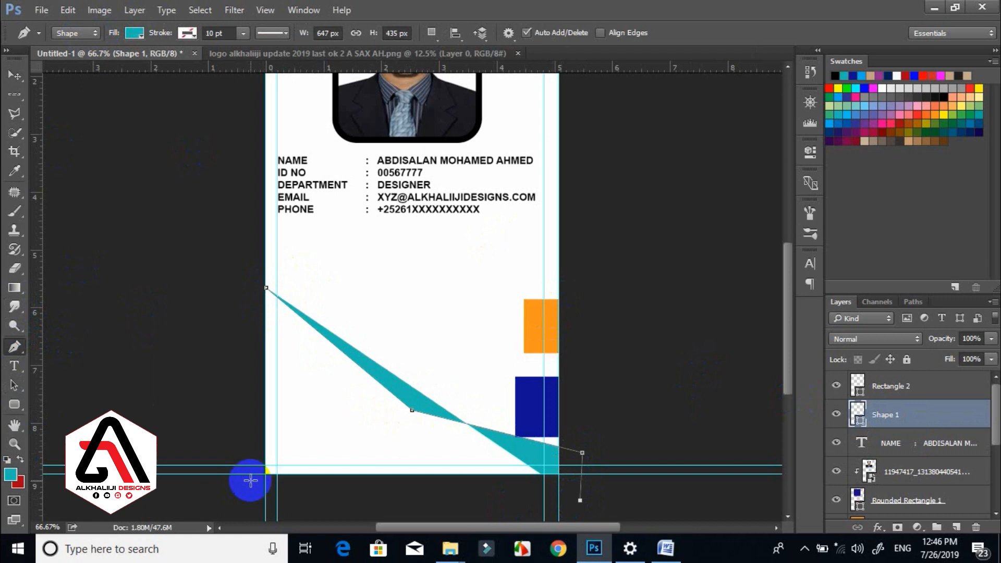
key("ctrl+z")
key("ctrl+z")
key("ctrl+z")
key("ctrl+z")
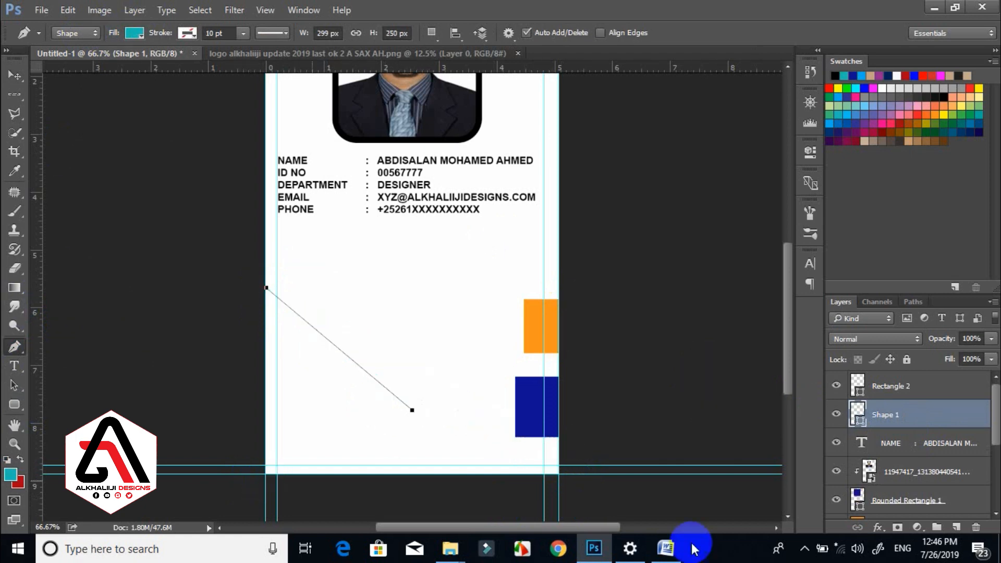
left_click(559, 474)
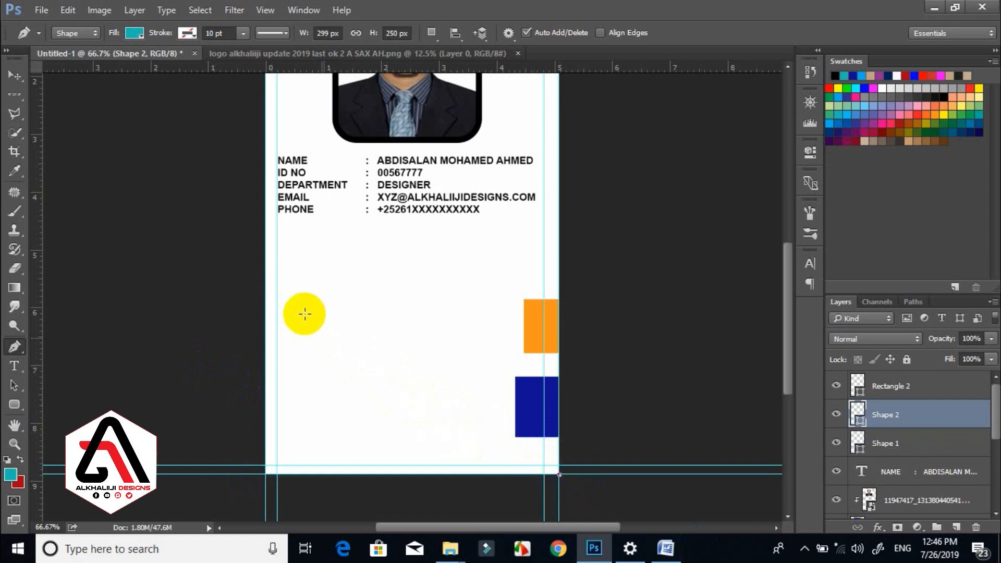
left_click(265, 291)
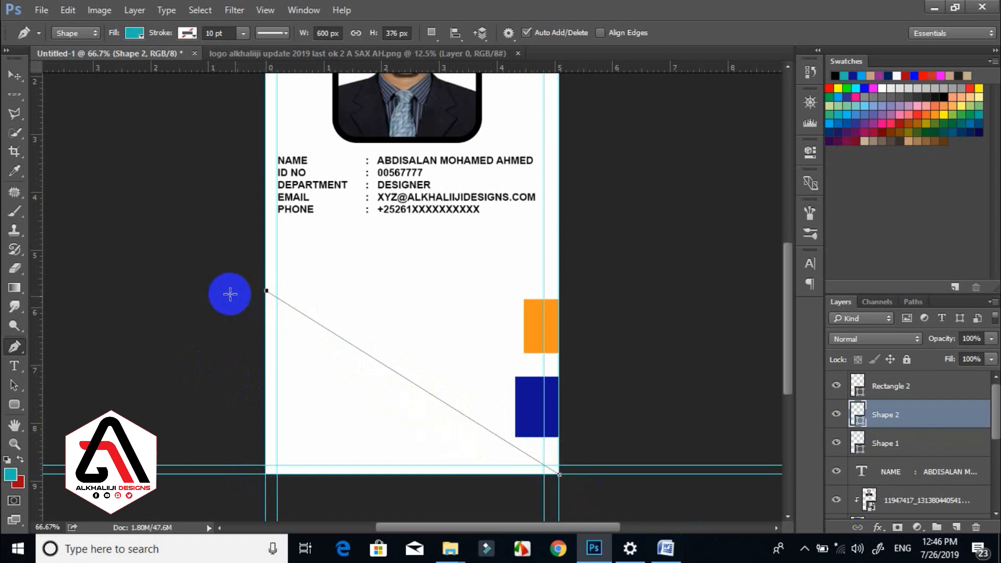
left_click(265, 474)
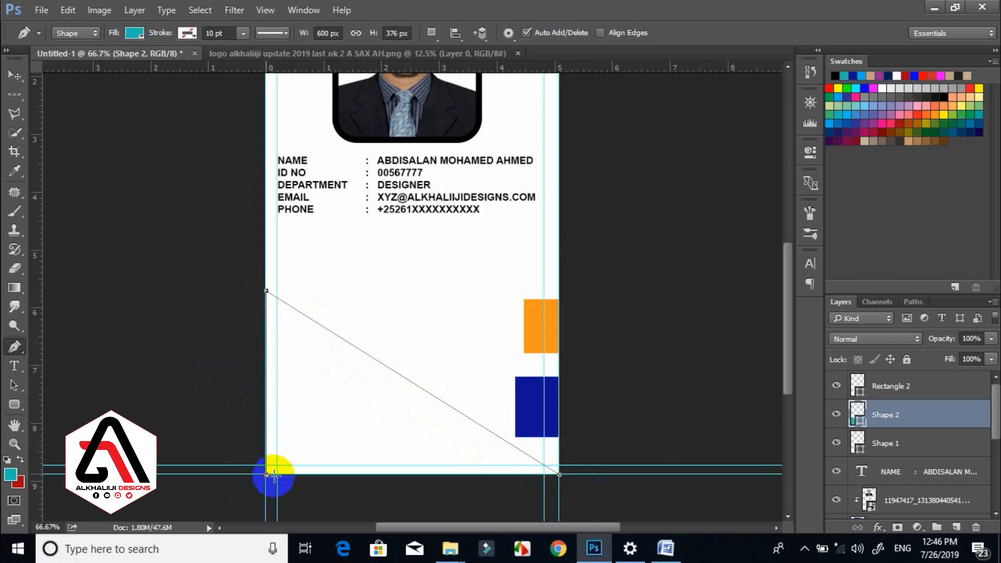
left_click(14, 75)
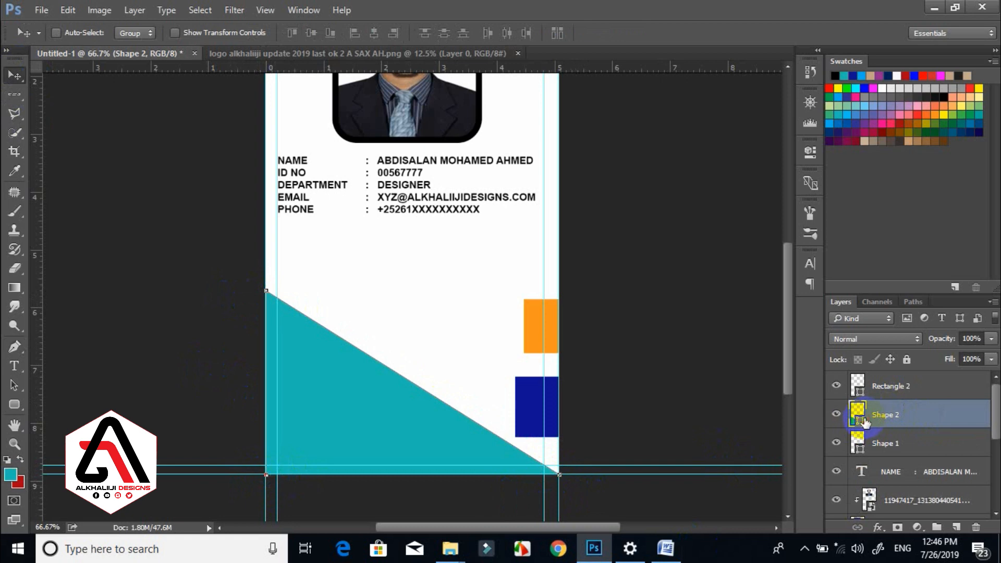
Fill the triangle with dark blue sampled from the rectangle and duplicate it.
double_click(859, 416)
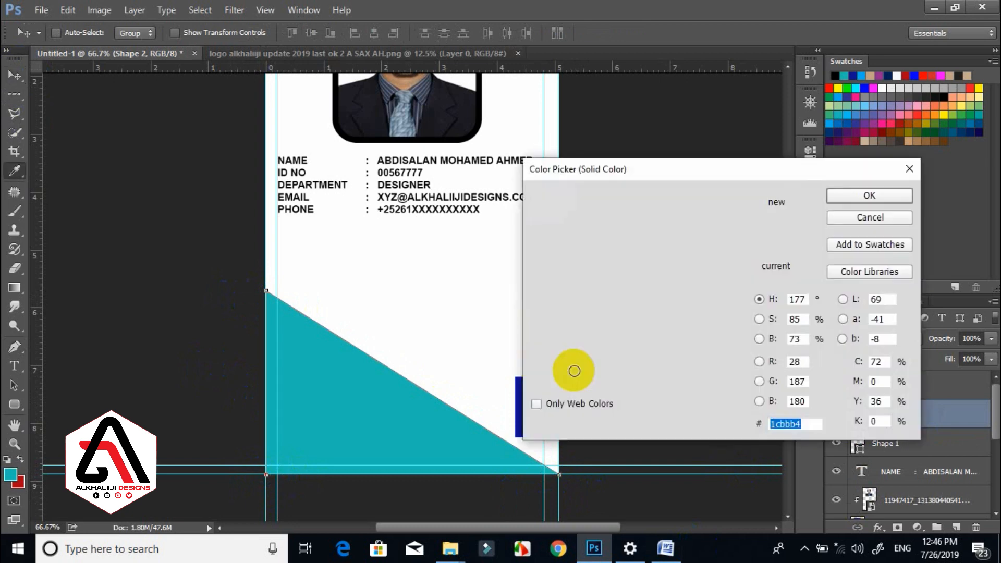
left_click(516, 410)
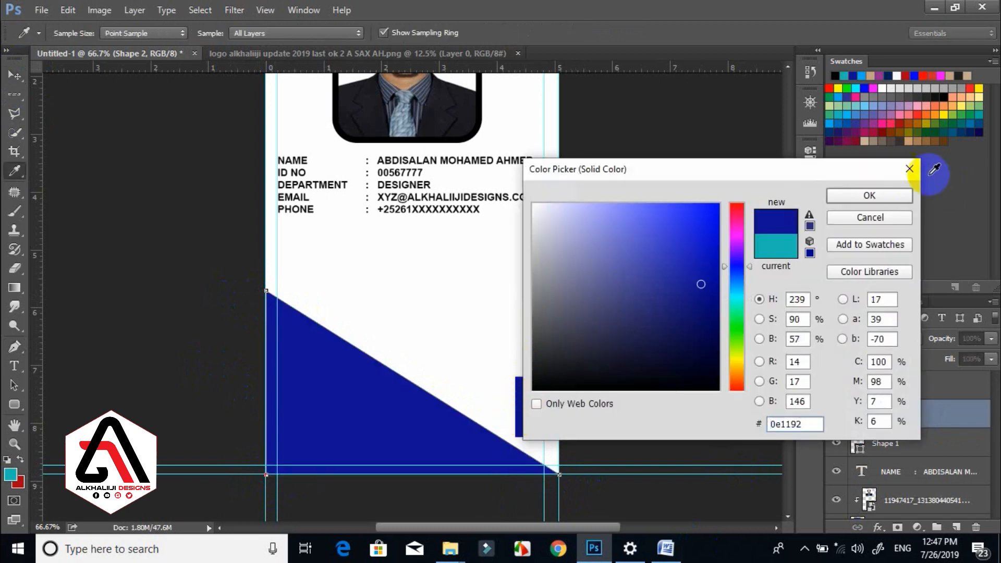
left_click(871, 196)
left_click_drag(280, 384, 286, 385, "alt")
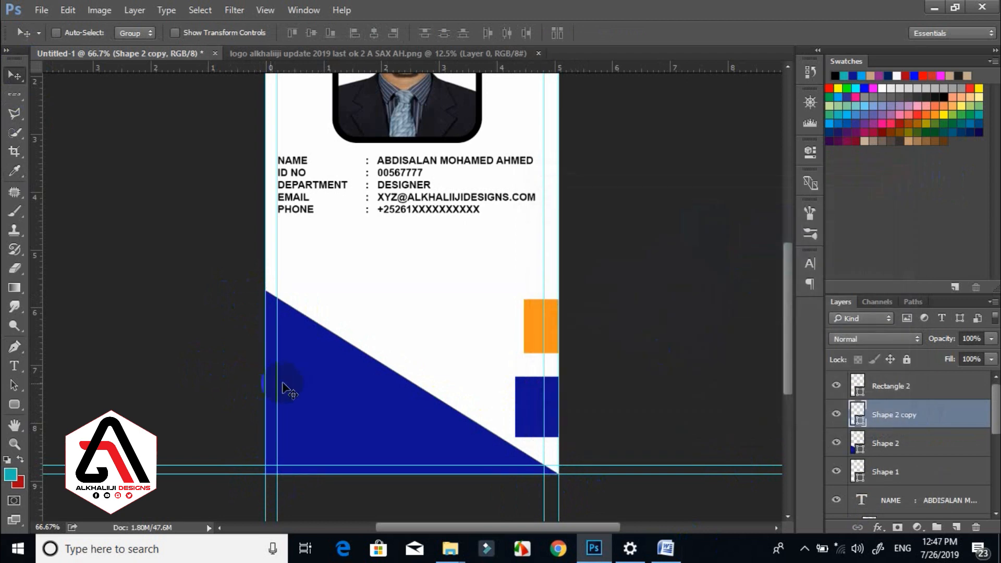
Recolour the original triangle orange and move the blue copy beneath it.
double_click(858, 444)
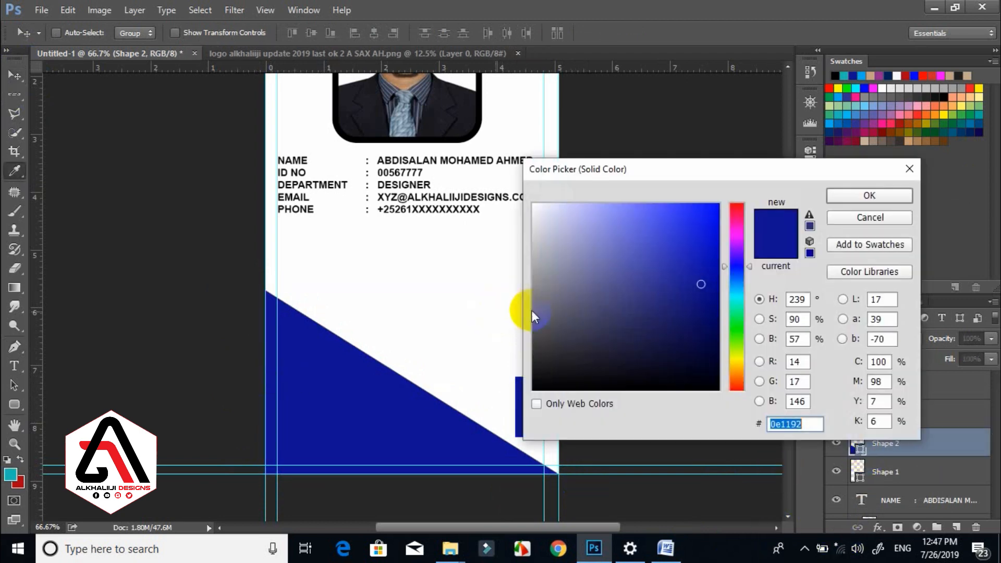
left_click_drag(625, 174, 686, 174)
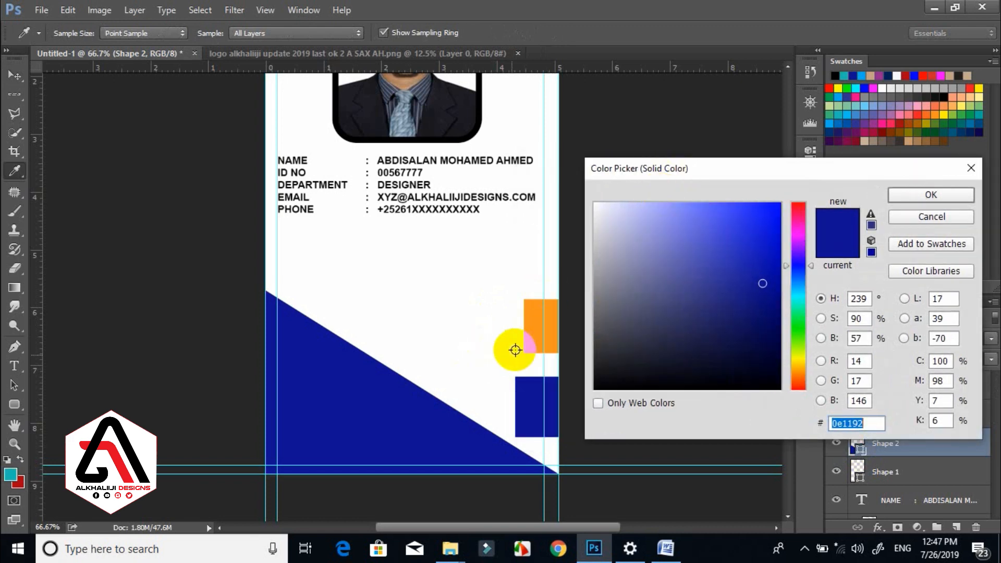
left_click(533, 337)
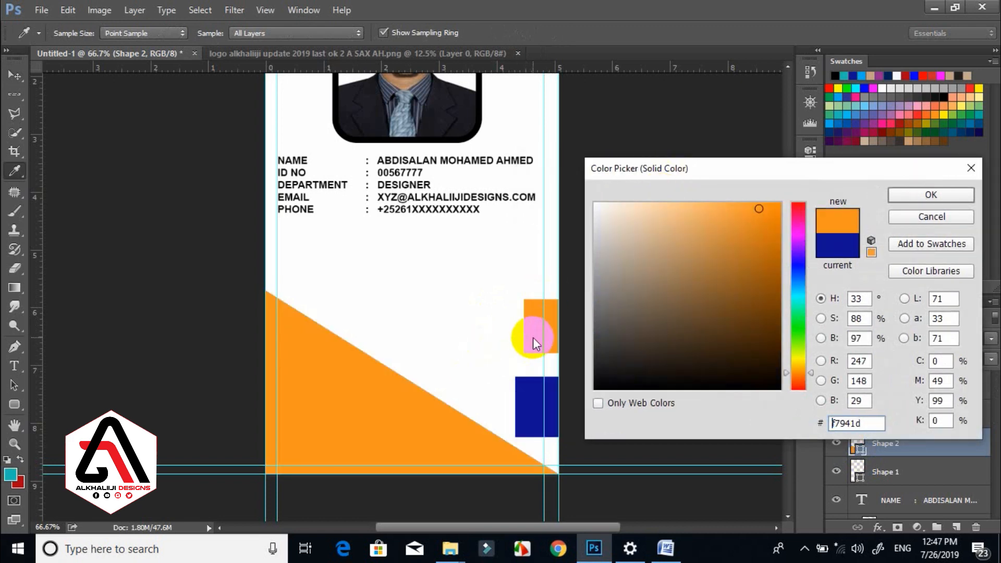
left_click(898, 194)
left_click_drag(889, 415, 890, 449)
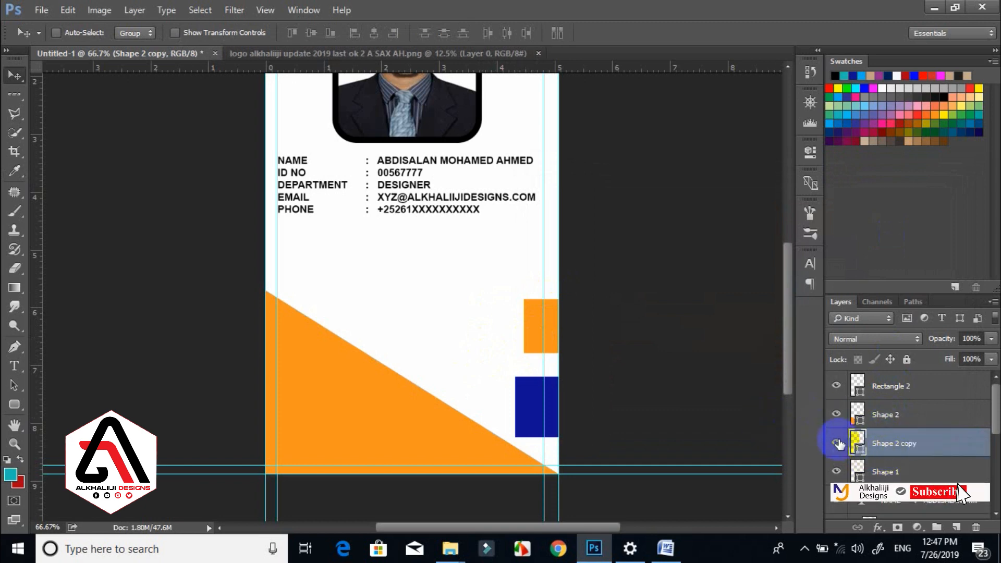
left_click(838, 443)
left_click(837, 443)
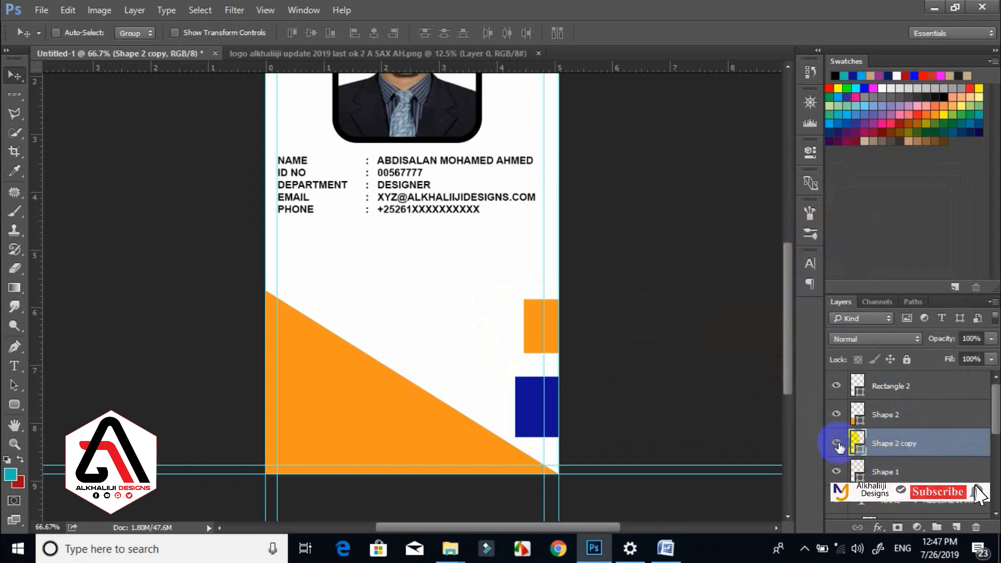
left_click(887, 414)
Duplicate the orange triangle, make the copy dark blue, and nudge it down to reveal a stripe.
key("ctrl+j")
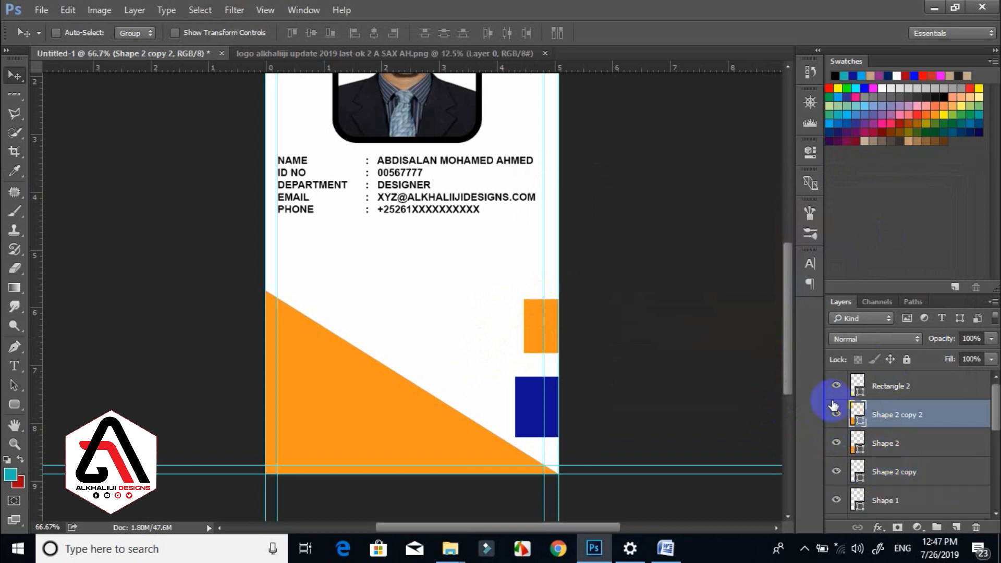
double_click(860, 417)
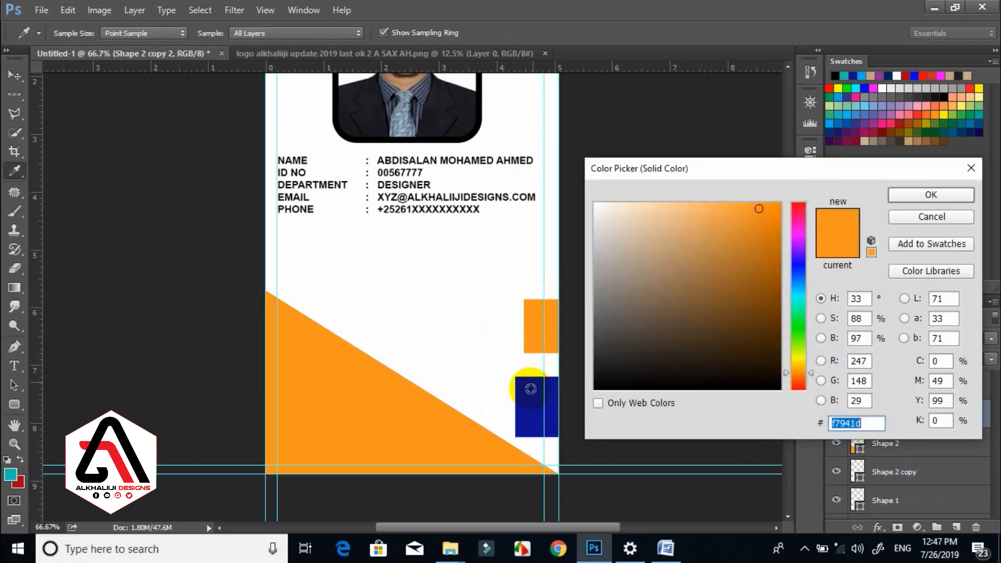
left_click(531, 392)
left_click(944, 193)
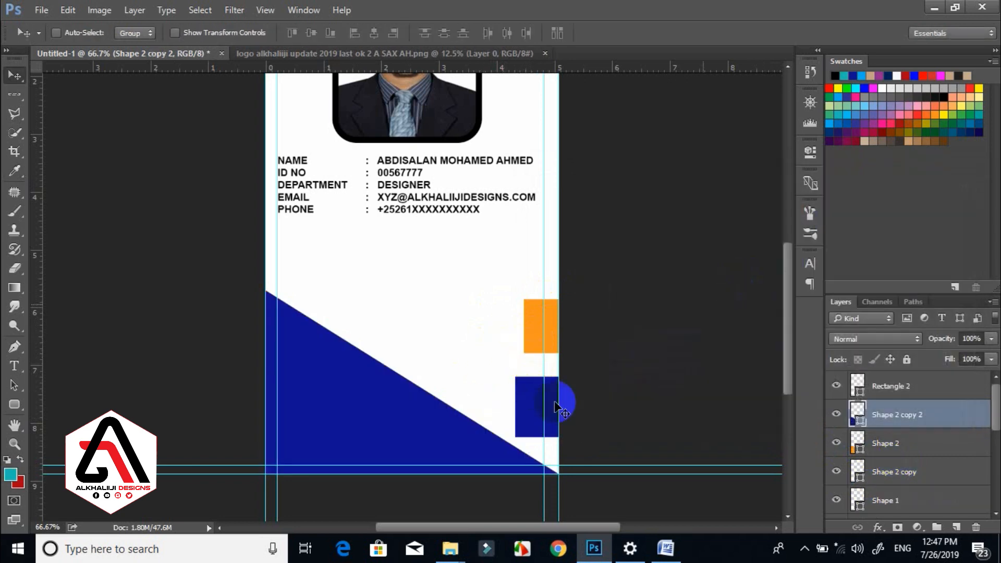
key("Down")
key("Down")
key("Down")
key("Down")
key("Down")
key("Down")
key("Down")
key("Down")
key("Down")
key("Down")
key("Down")
key("Down")
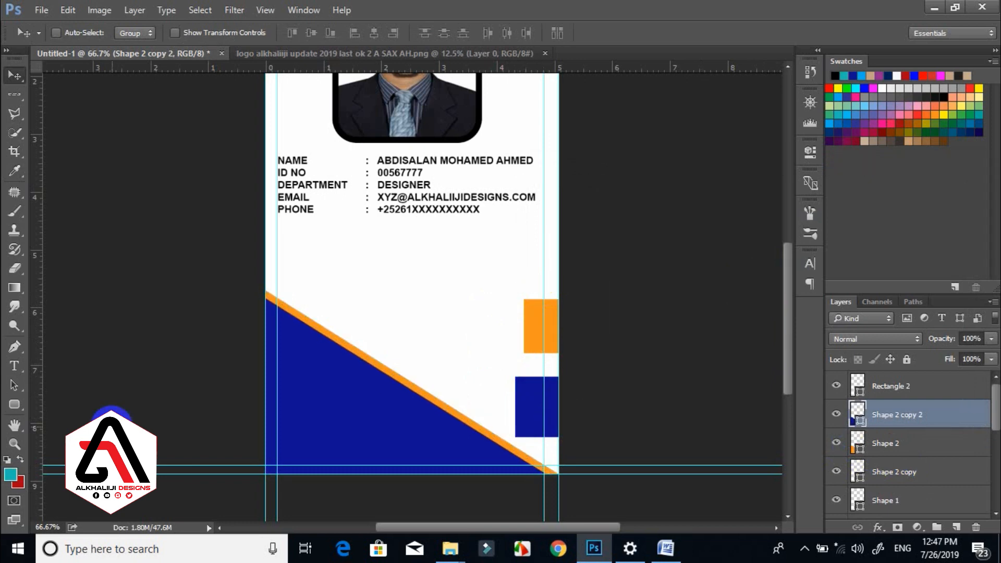
left_click(884, 448, "ctrl")
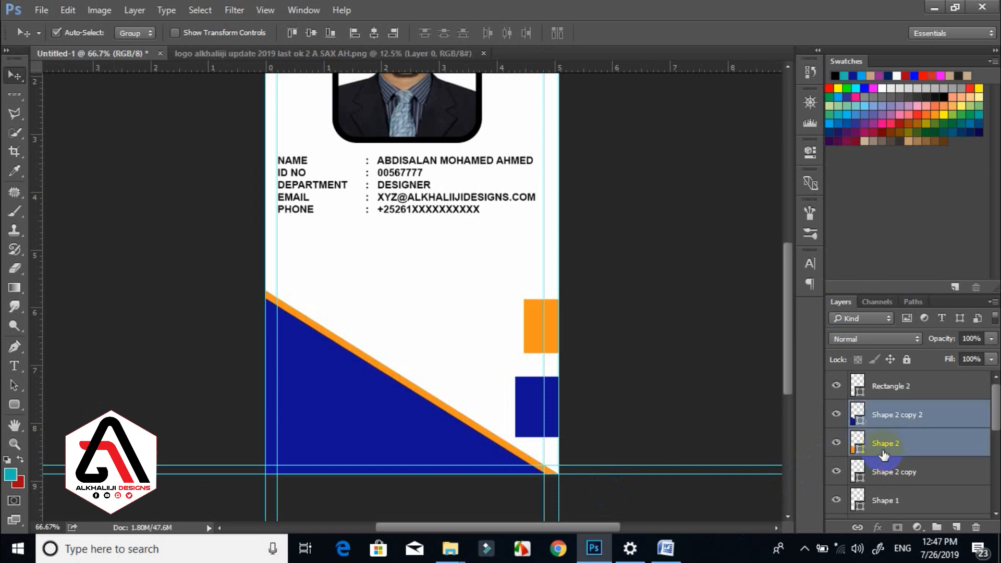
Stretch the selected bottom blue and orange shapes slightly wider.
key("ctrl+t")
left_click_drag(561, 384, 577, 386)
key("Return")
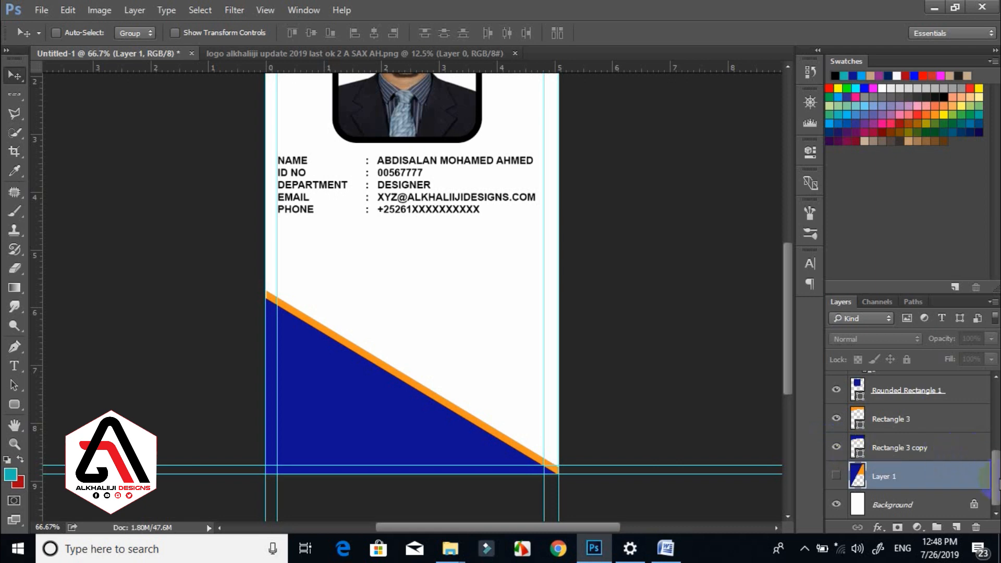
Show the Layer 1 logo and scale it down to a small mark over the details.
left_click_drag(997, 477, 979, 501)
left_click(855, 476)
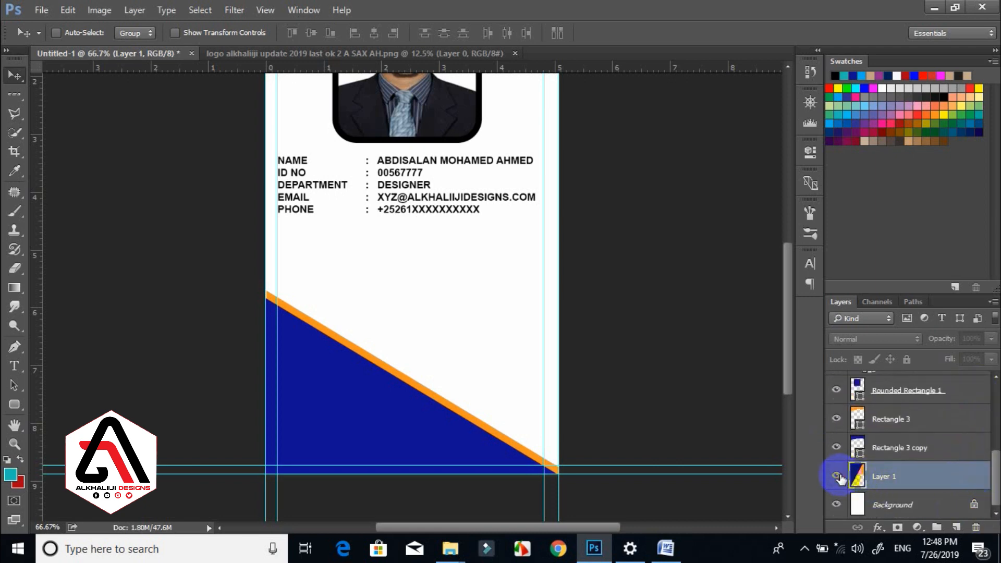
left_click(837, 476)
key("ctrl+t")
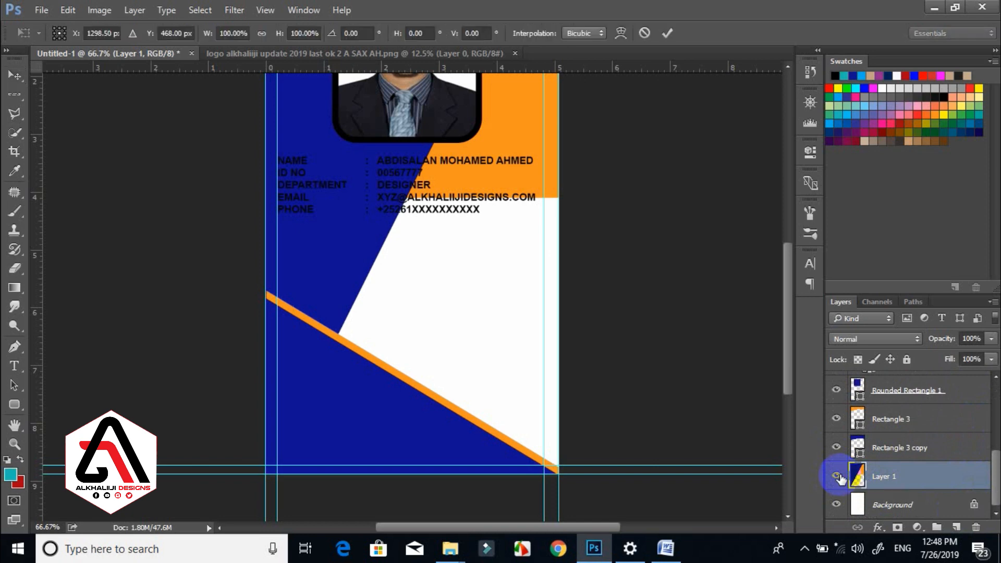
left_click_drag(788, 271, 781, 190)
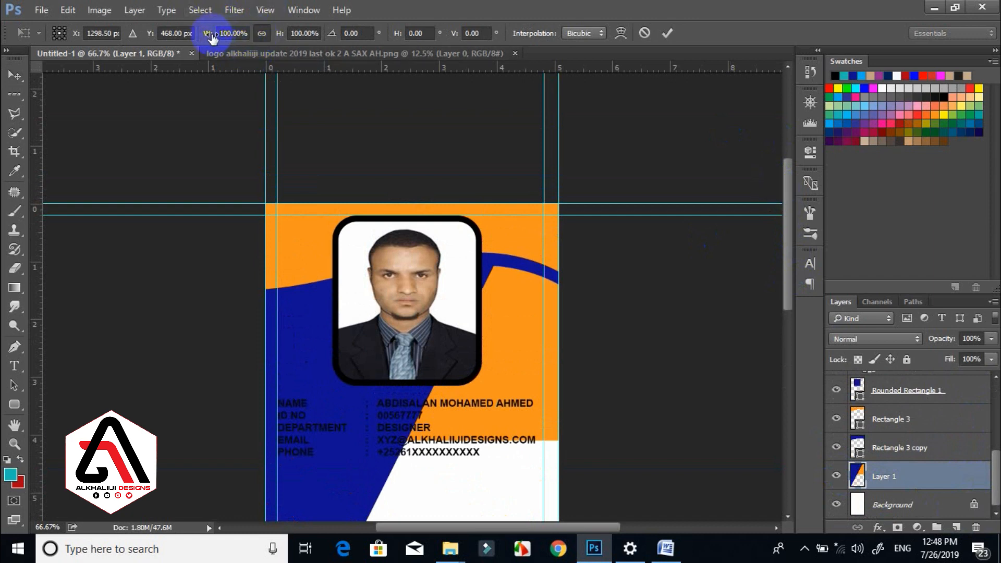
left_click_drag(211, 36, 171, 32)
left_click_drag(380, 397, 383, 399)
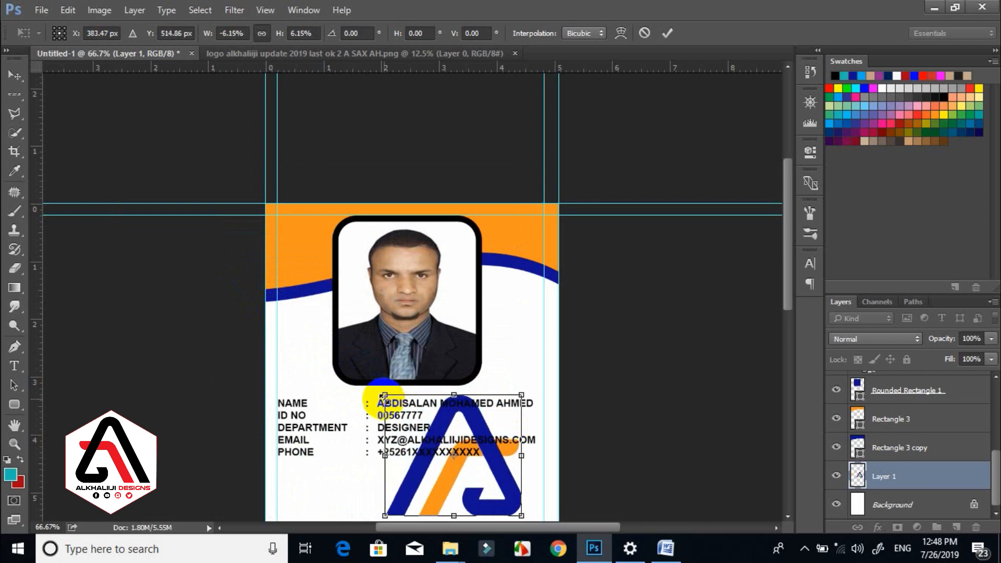
key("Return")
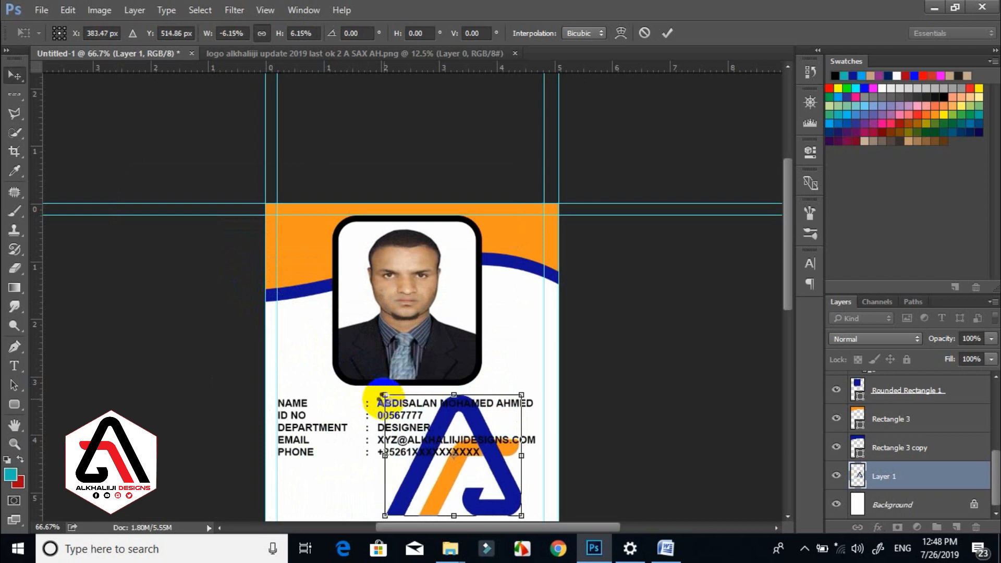
left_click(789, 321)
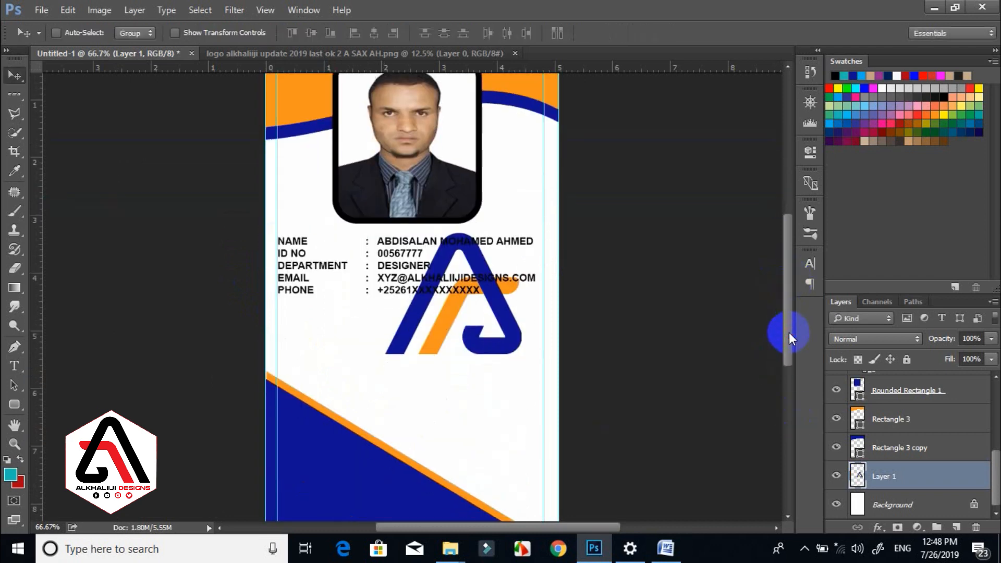
Centre the A logo vertically and horizontally on the card.
left_click_drag(458, 310, 400, 310)
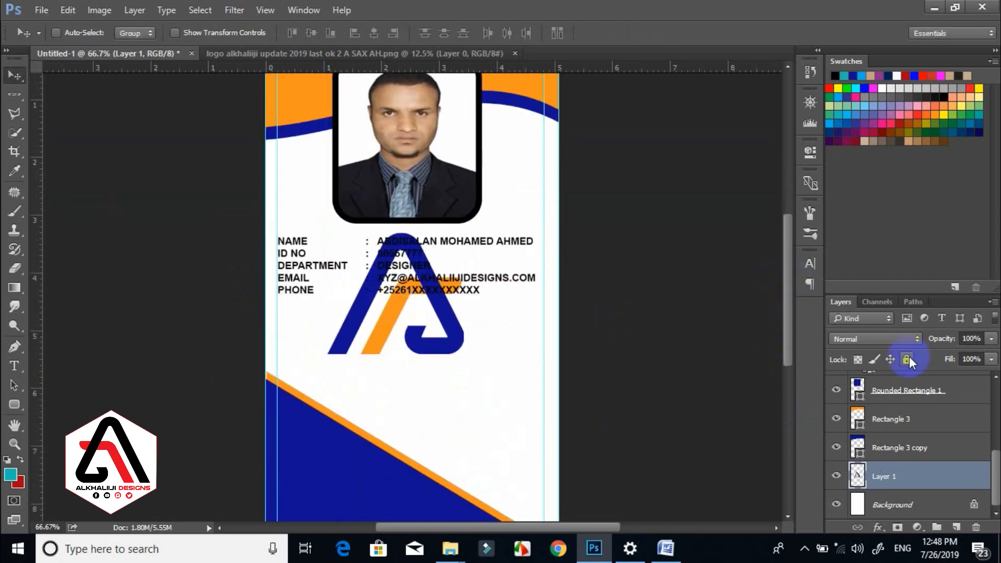
key("ctrl+a")
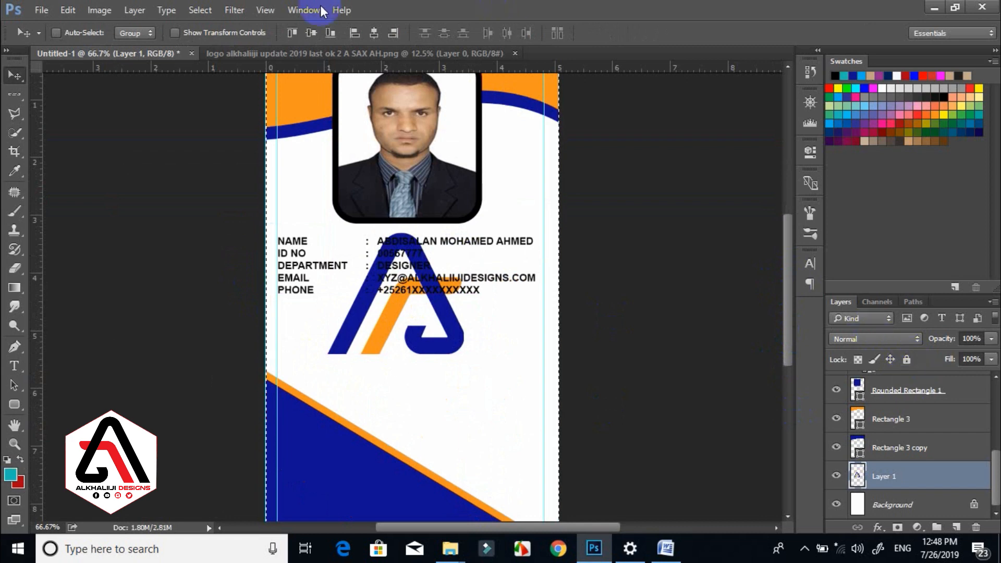
left_click(311, 33)
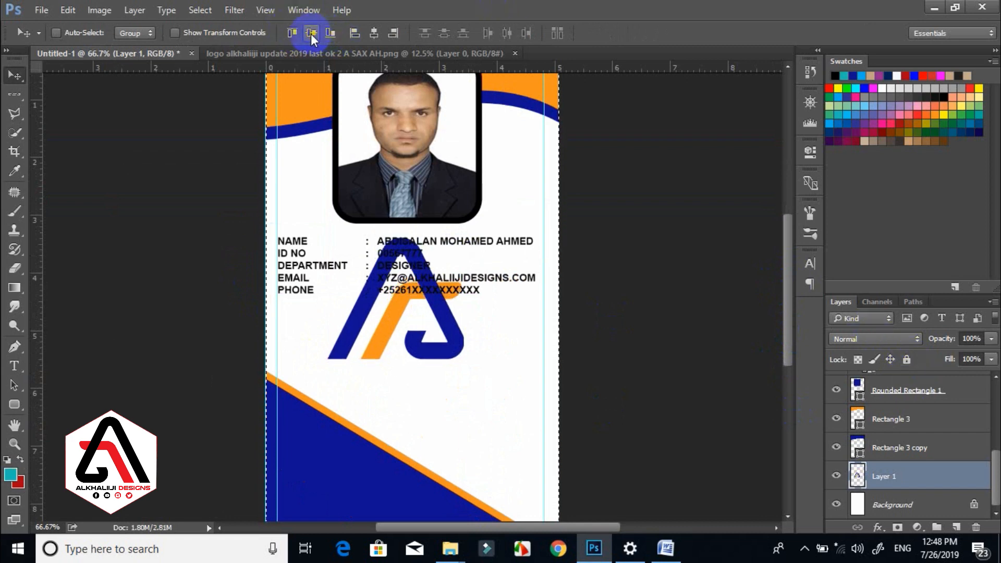
left_click(374, 33)
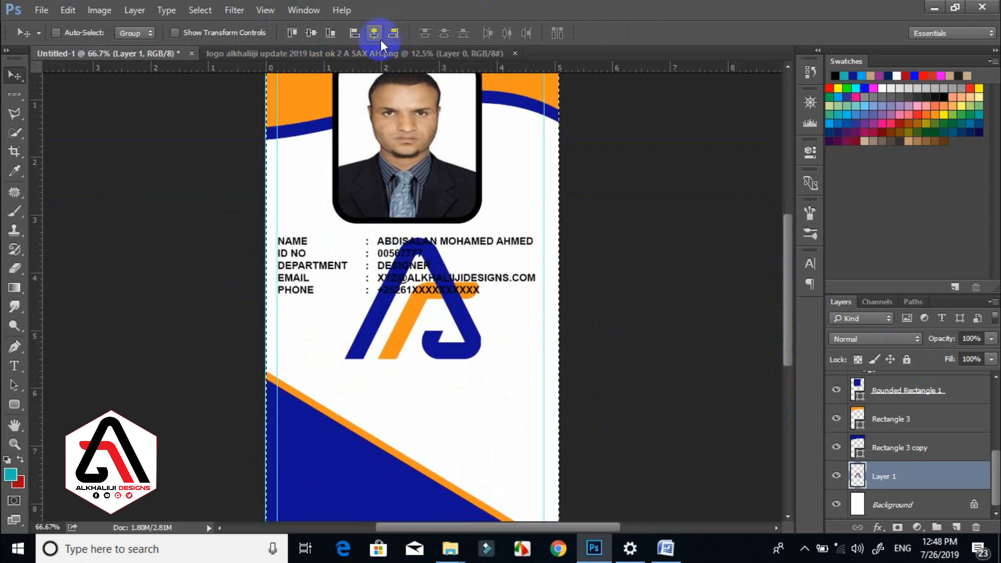
key("ctrl+d")
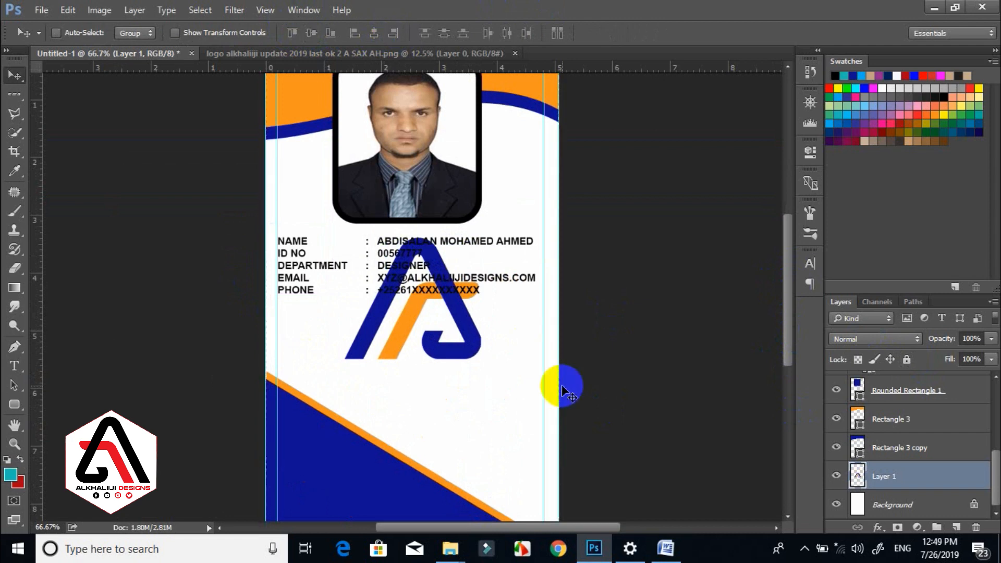
Enlarge the logo, shift it left, and lower its opacity to 20%.
left_click(991, 339)
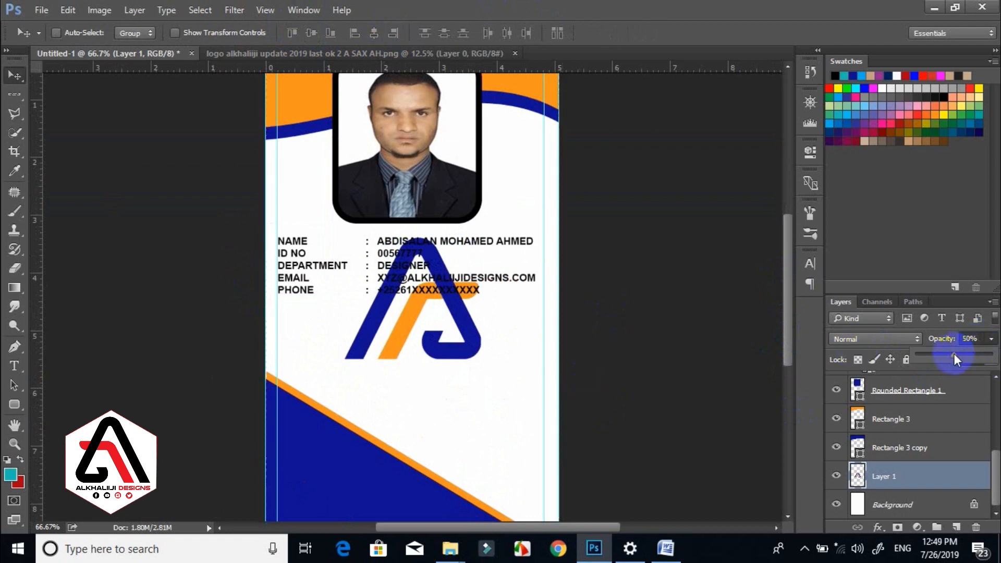
left_click(858, 360)
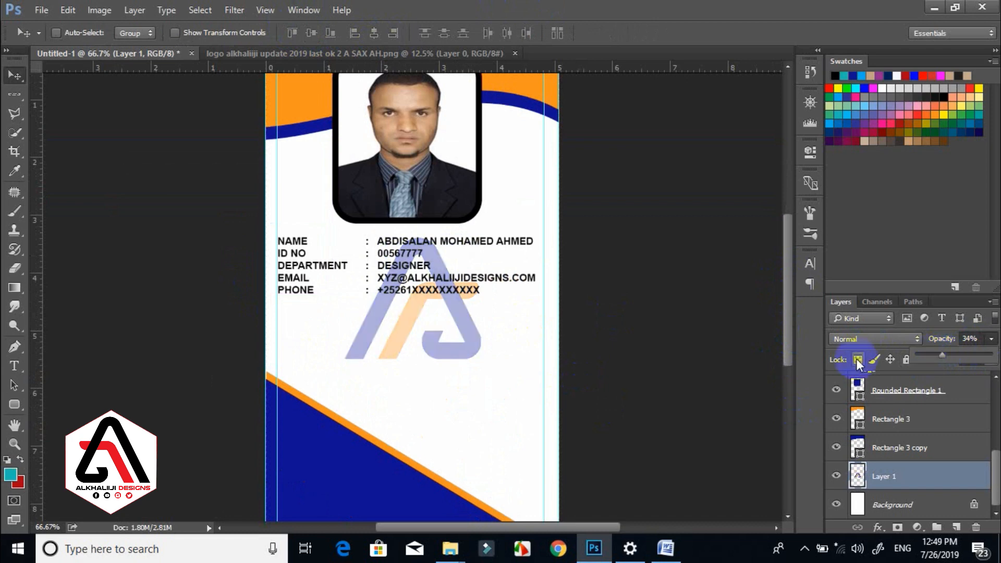
key("ctrl+t")
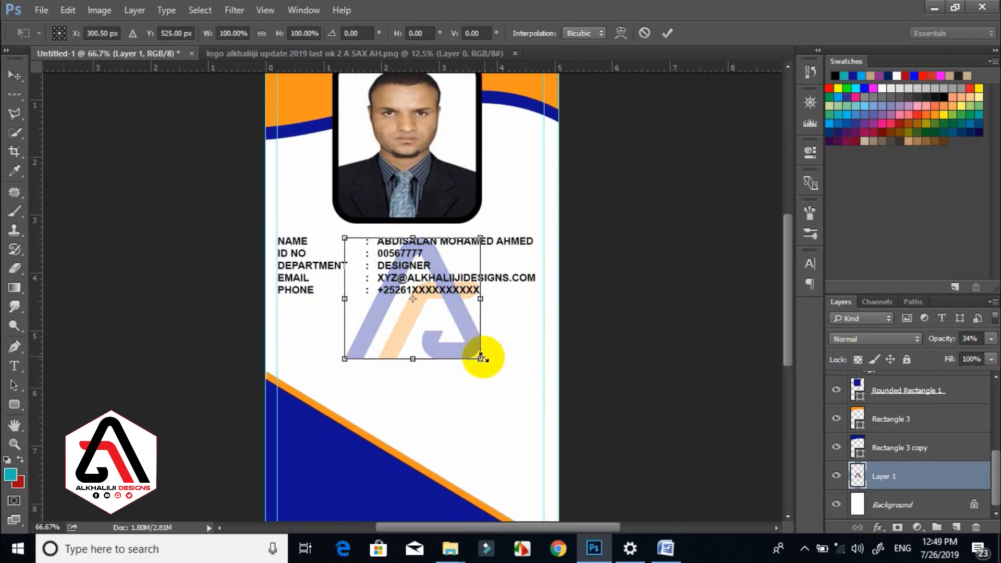
left_click_drag(519, 377, 537, 385)
key("Return")
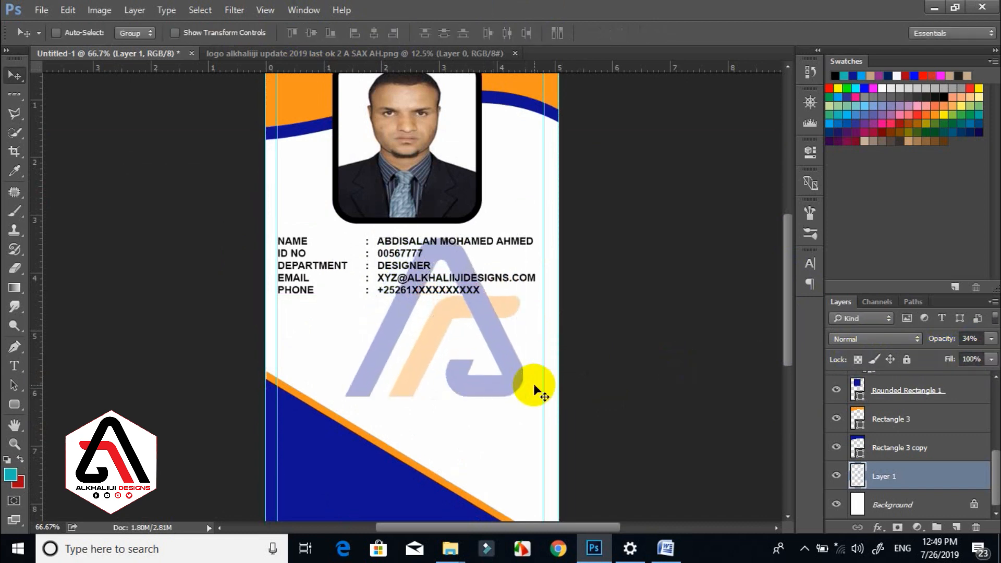
left_click_drag(477, 355, 453, 350)
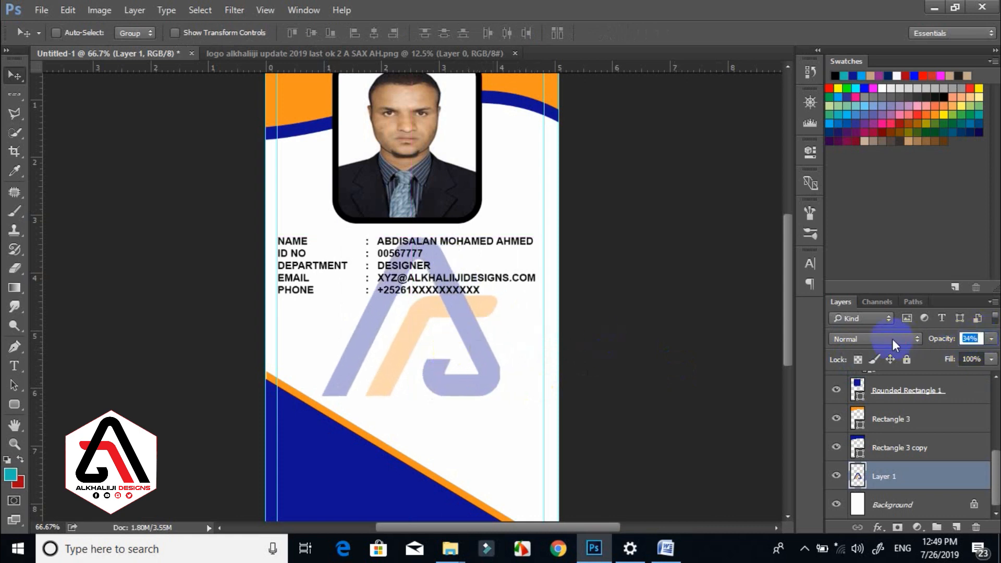
type("20")
key("Return")
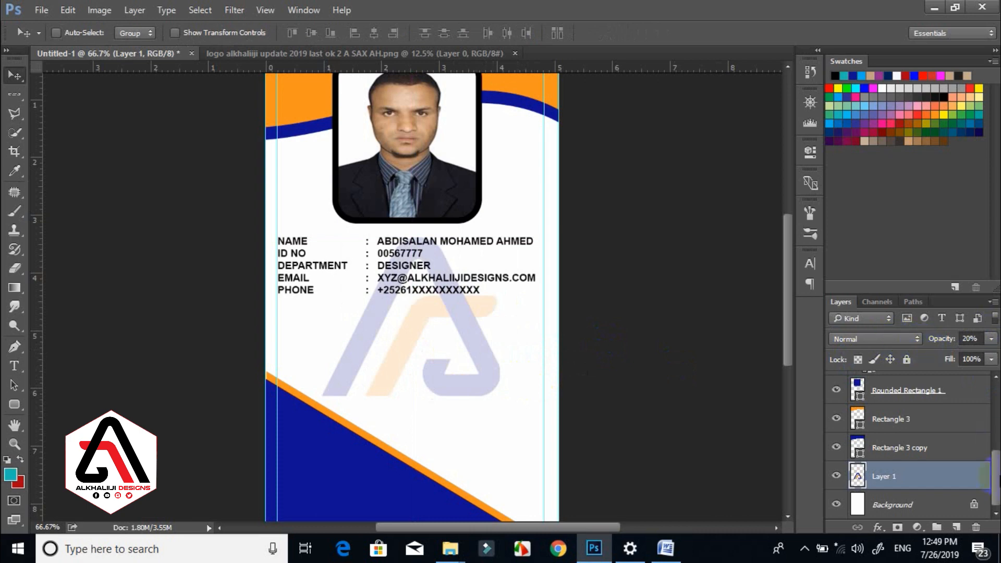
left_click_drag(996, 466, 994, 396)
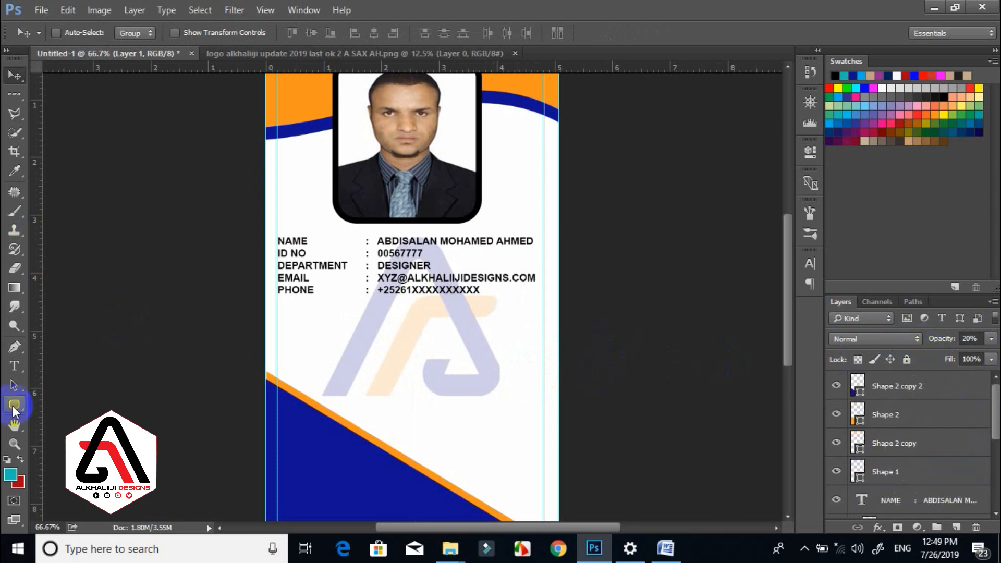
left_click(14, 366)
Set ALKHALIIJI DESIGNS to Nulshock Bold 18 pt, coloured blue sampled from the card's curve.
left_click(268, 344)
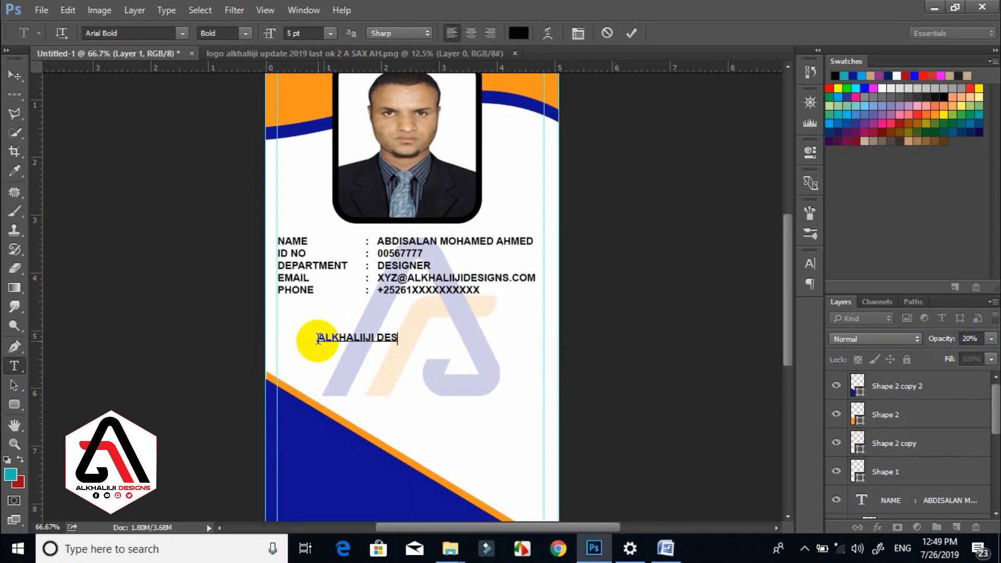
left_click_drag(318, 339, 317, 340)
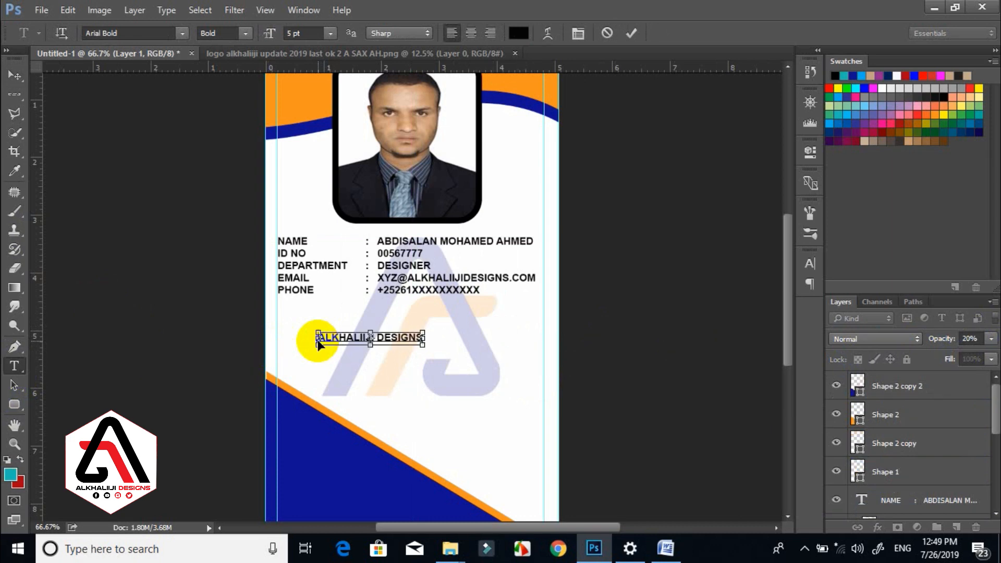
left_click(156, 32)
type("NULL")
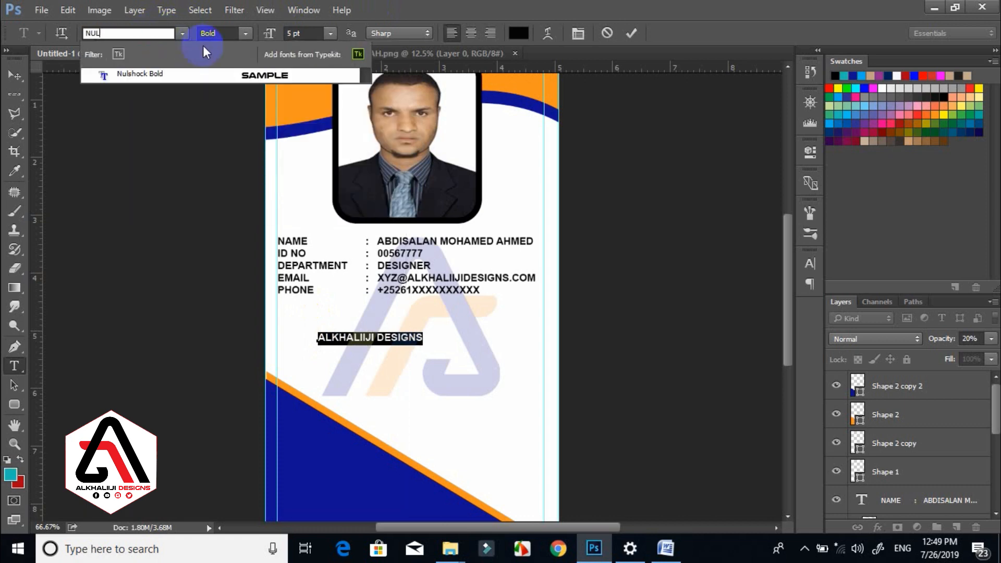
left_click(170, 70)
key("Tab")
type("18")
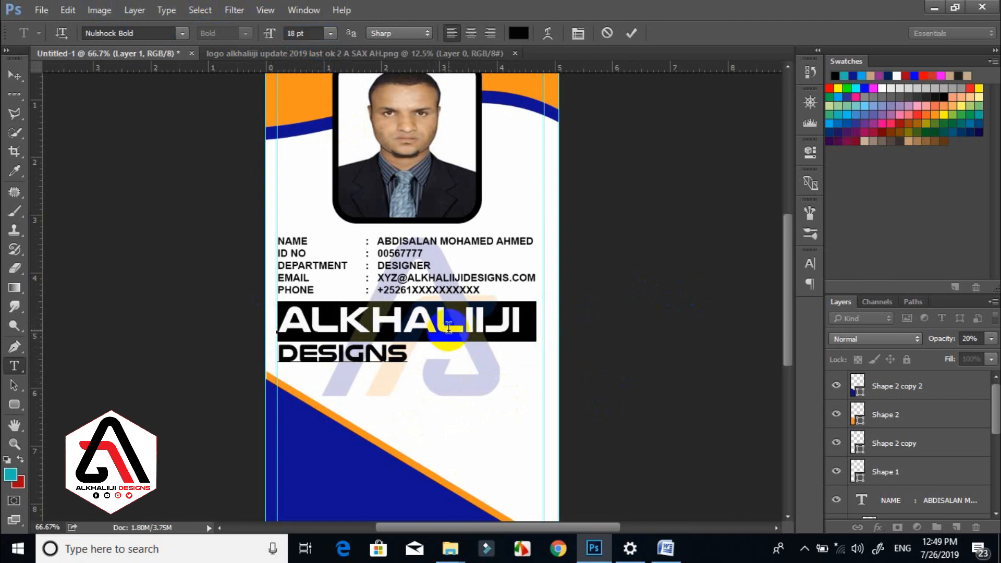
left_click(549, 35)
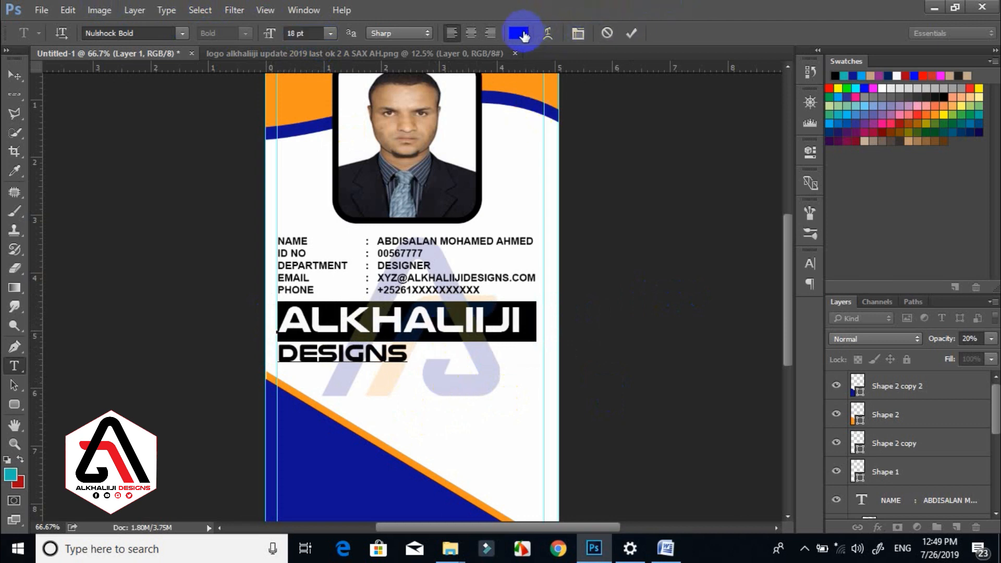
left_click(525, 35)
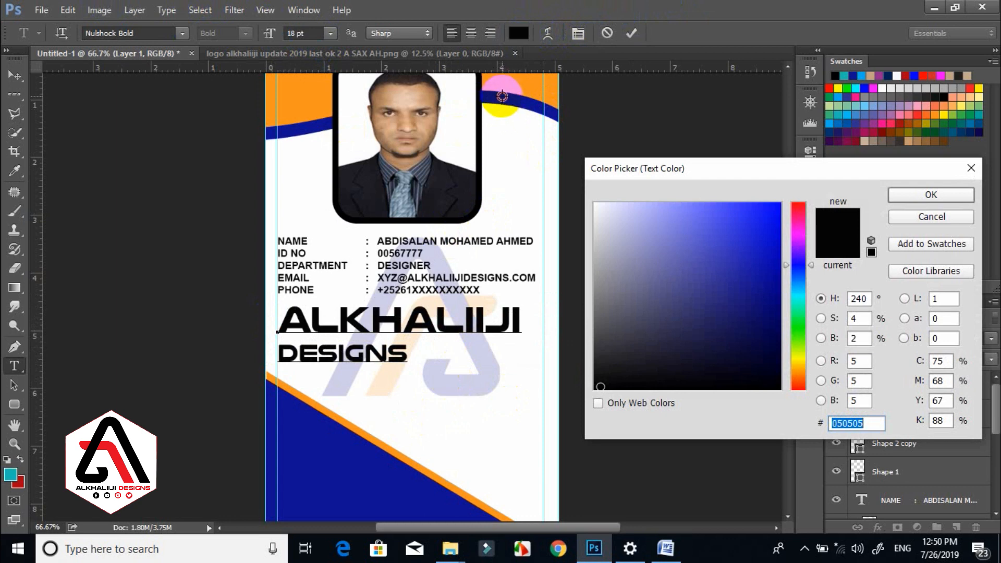
left_click(501, 96)
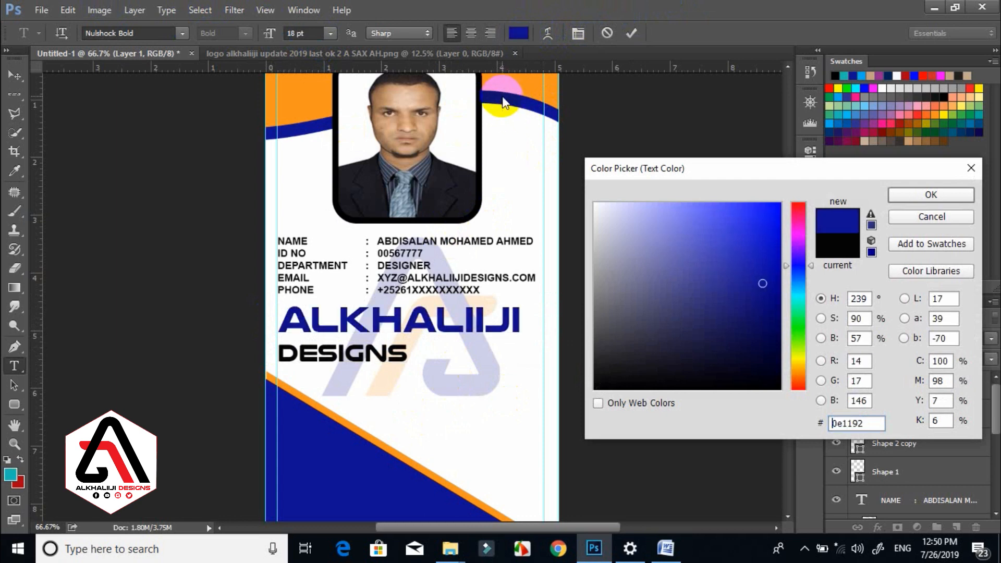
left_click(897, 194)
Colour the word DESIGNS orange, sampled from the card's header.
left_click_drag(409, 353, 248, 350)
left_click(519, 32)
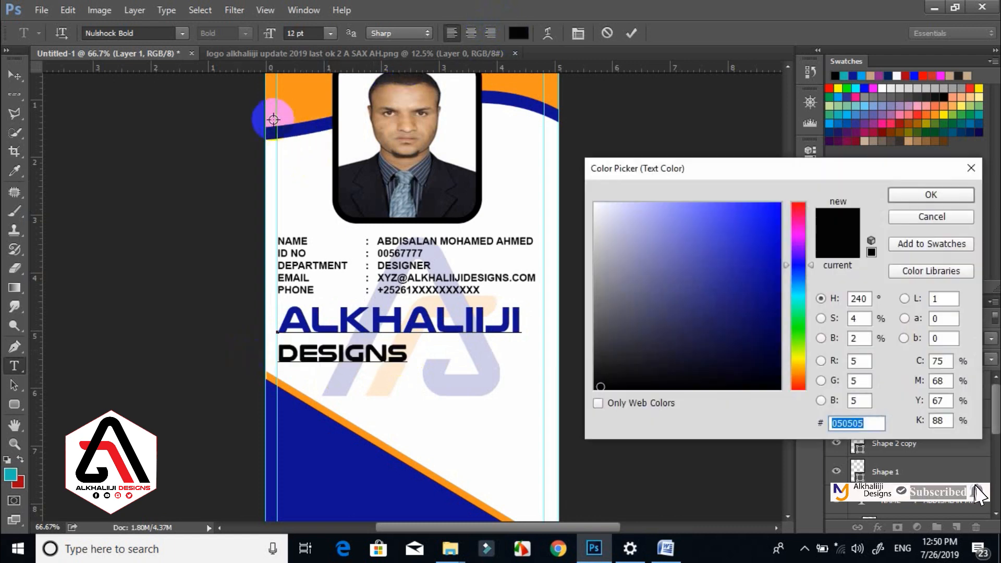
left_click(273, 119)
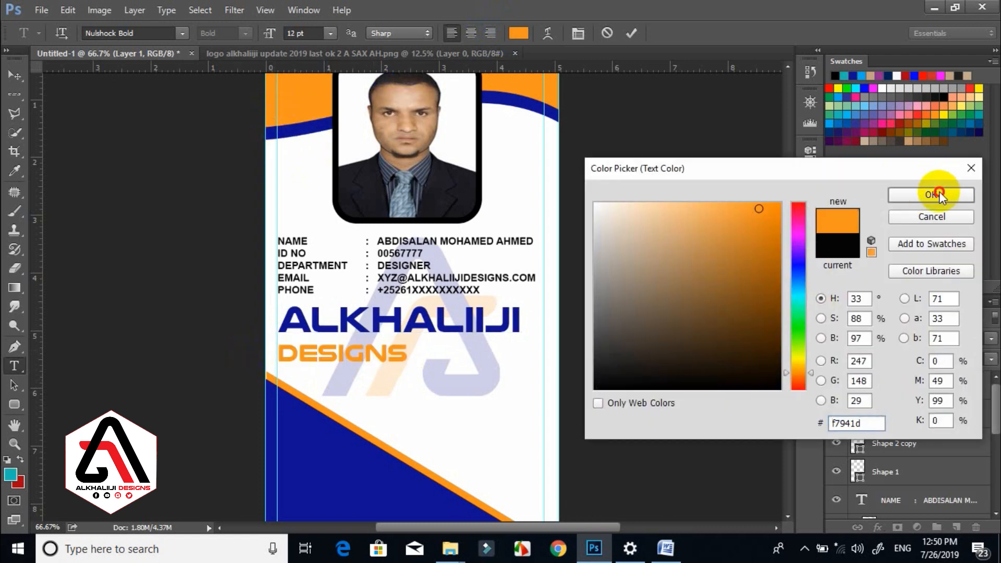
left_click(931, 195)
left_click(15, 75)
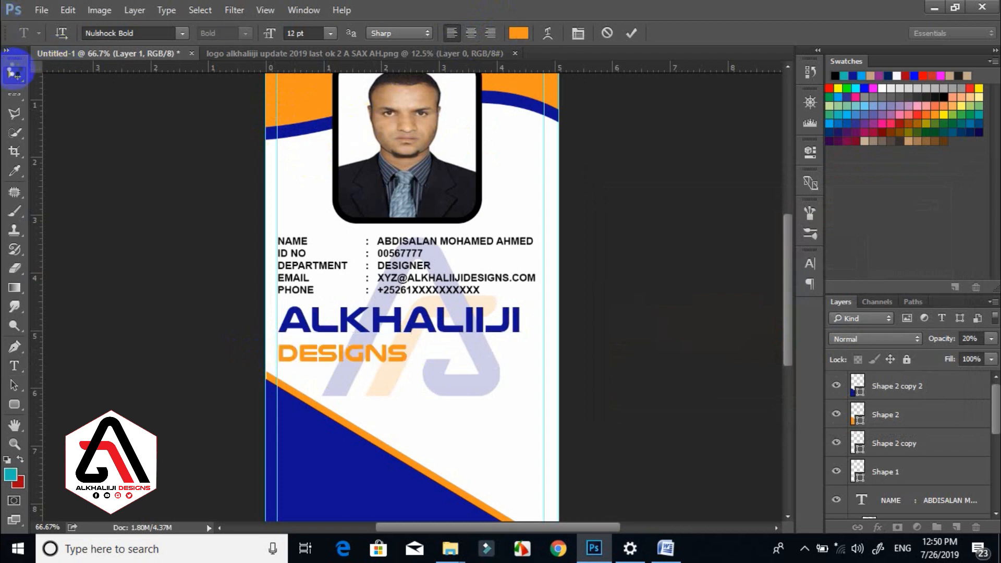
Nudge the company name right and scale Shape 2 copy 2 and Shape 2 to about 108%.
left_click_drag(396, 316, 410, 315)
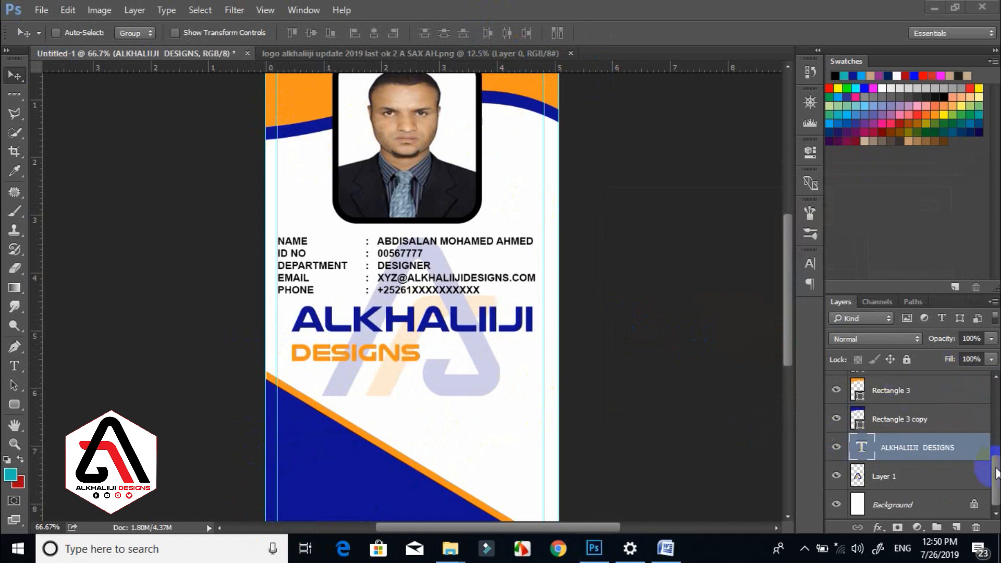
left_click_drag(997, 467, 985, 359)
left_click(907, 399)
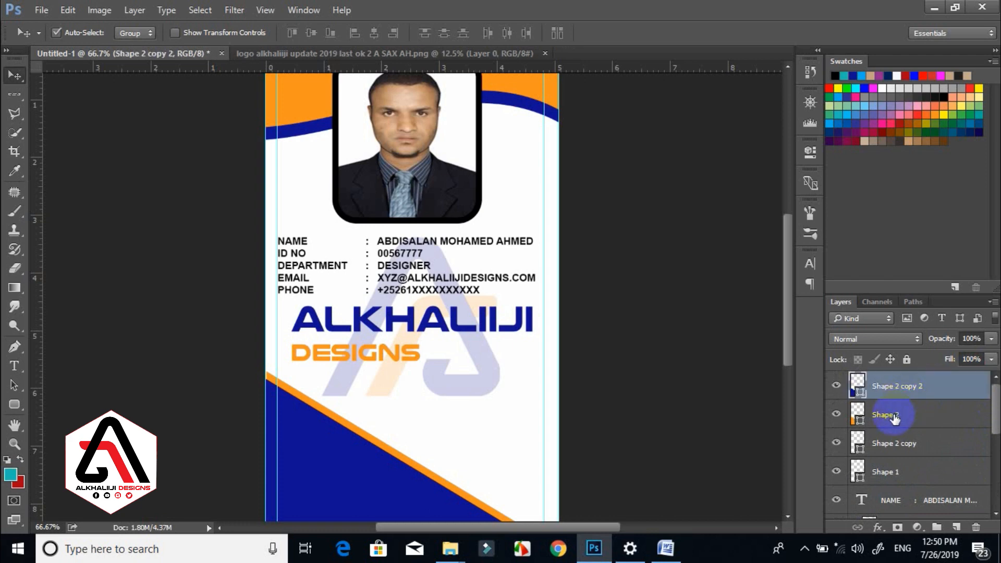
left_click(894, 416, "ctrl")
key("ctrl+t")
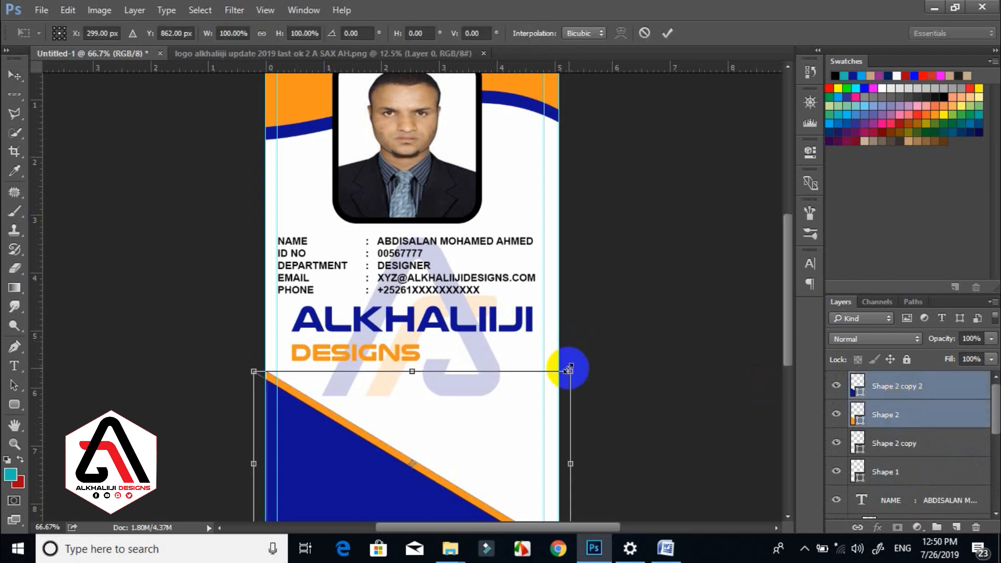
left_click_drag(572, 368, 607, 351)
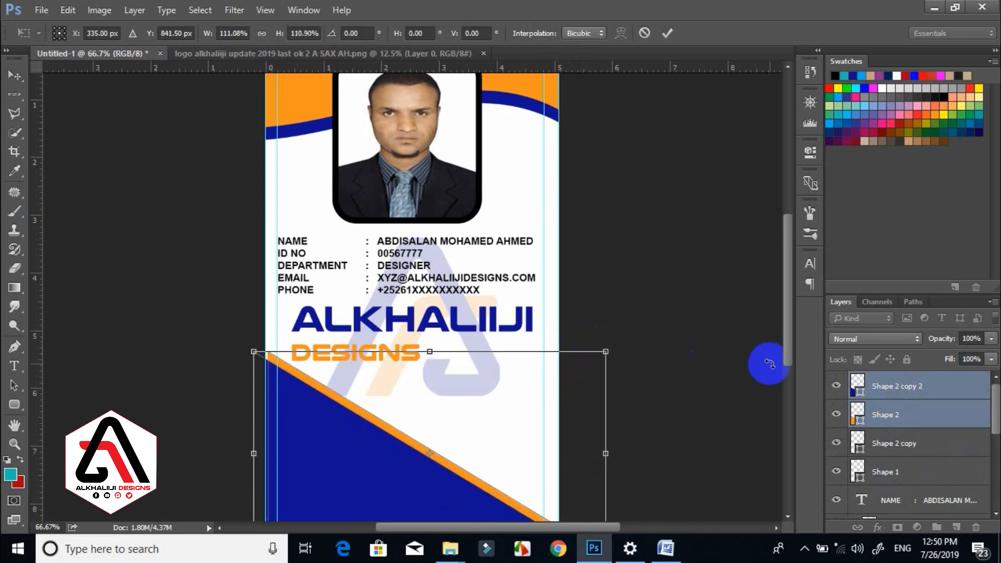
key("Return")
Stretch the footer shapes further out past the card's left edge.
left_click_drag(786, 339, 787, 367)
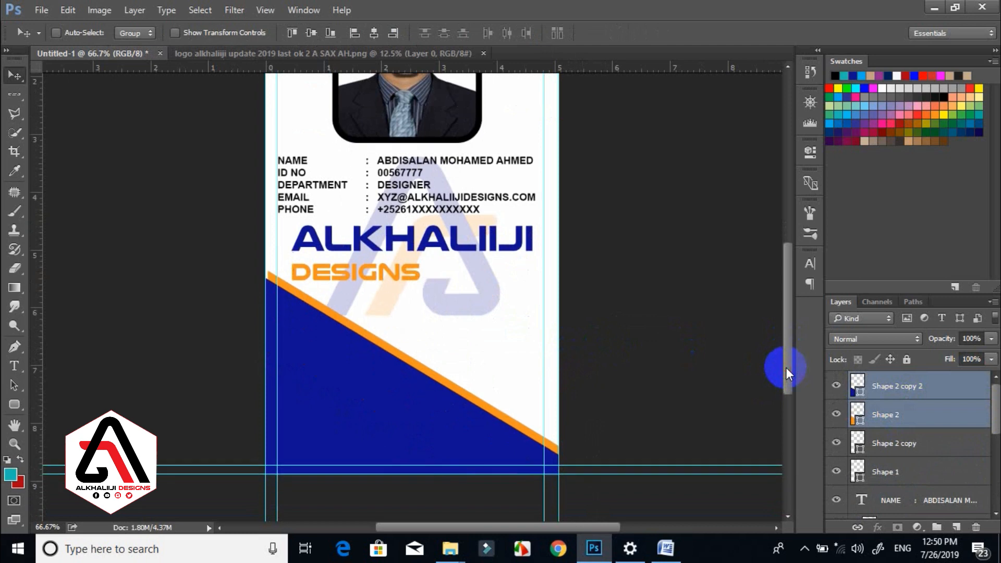
key("ctrl+t")
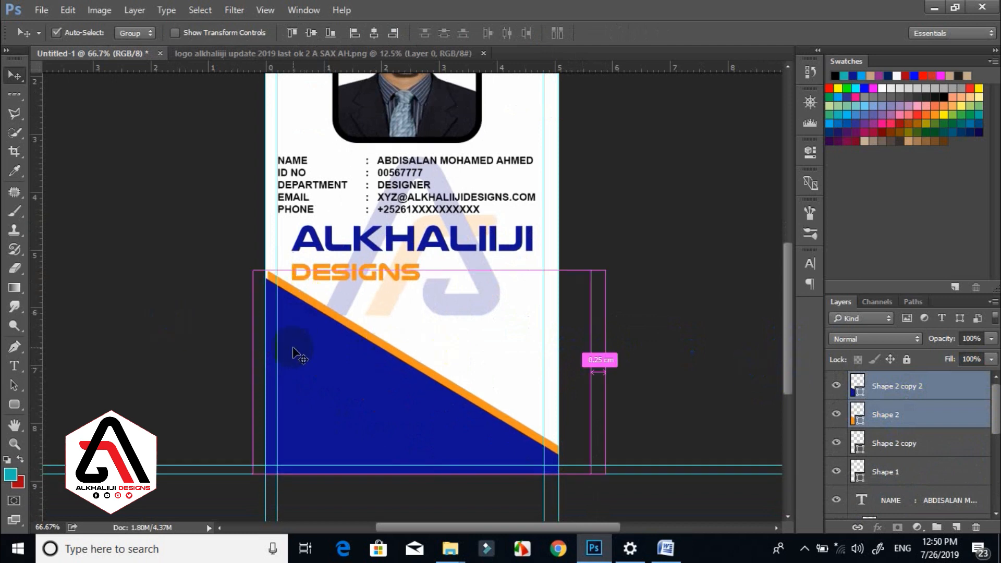
left_click_drag(253, 374, 242, 376)
key("Return")
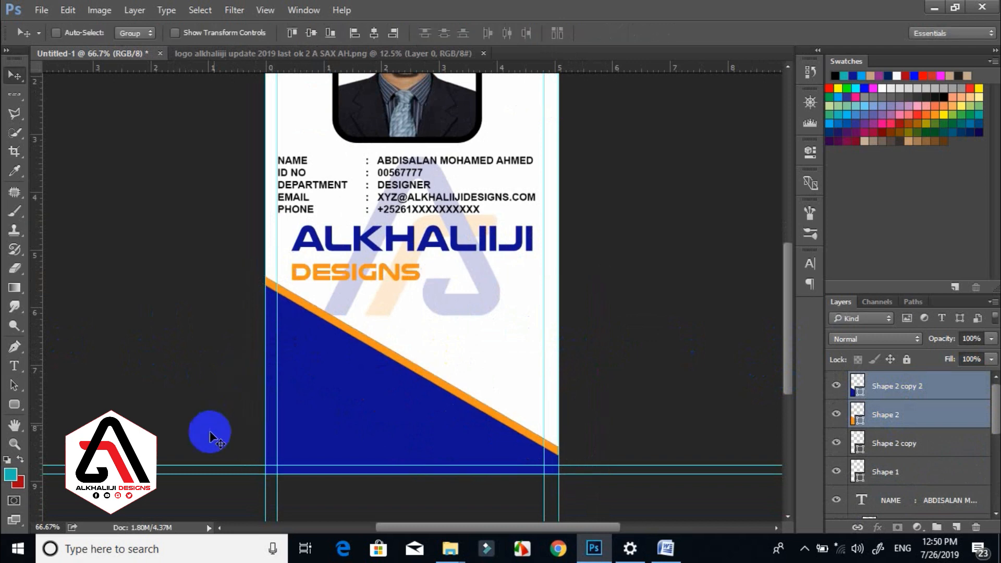
left_click(14, 366)
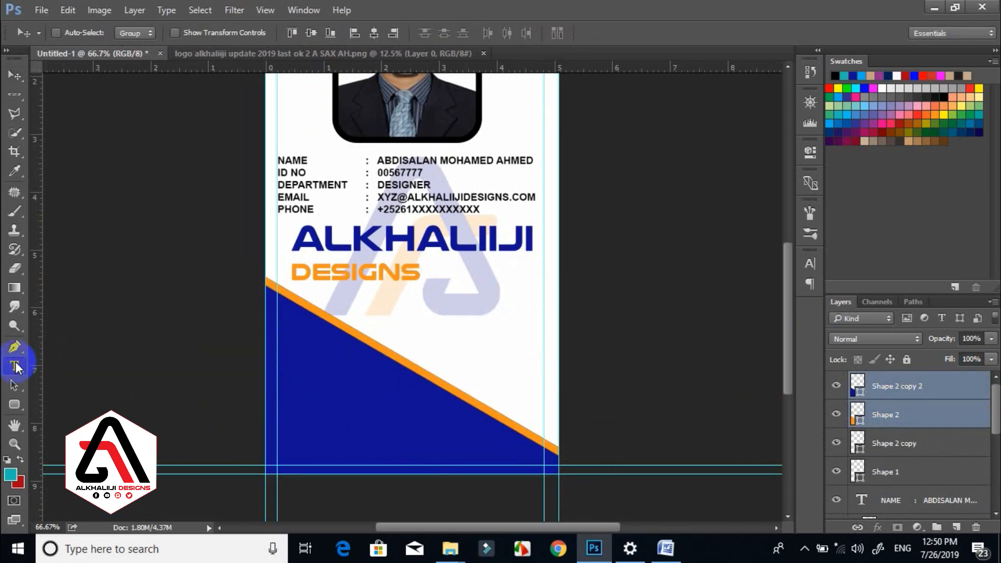
Type FYTI in white Social Circles Regular and place the icons on the footer's left side.
left_click(389, 312)
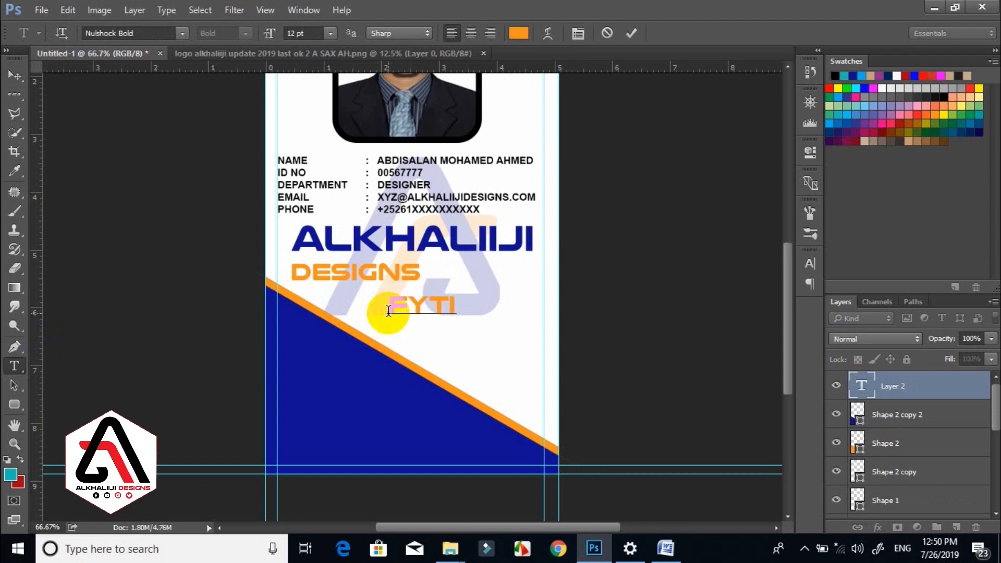
double_click(388, 312)
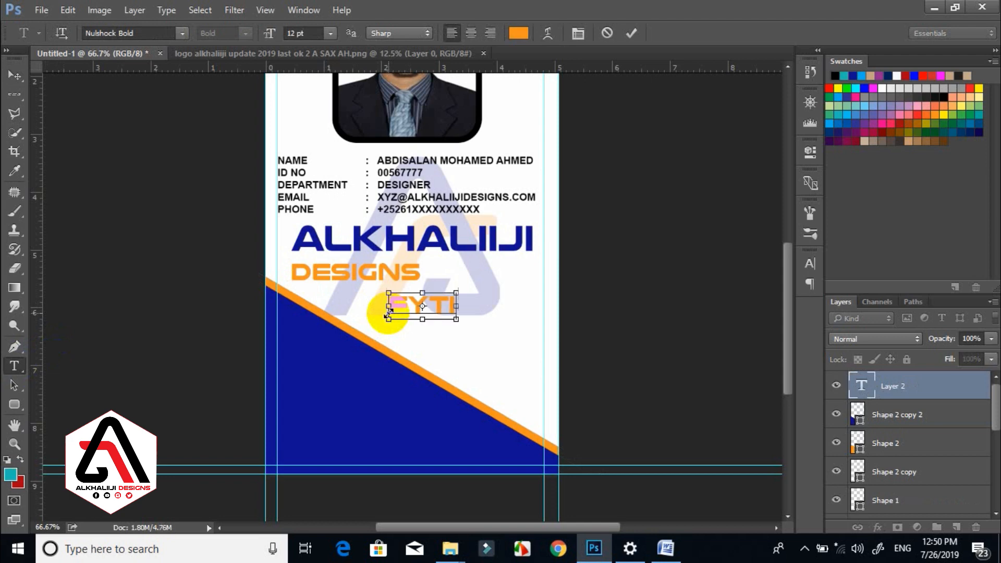
left_click(134, 34)
type("soc")
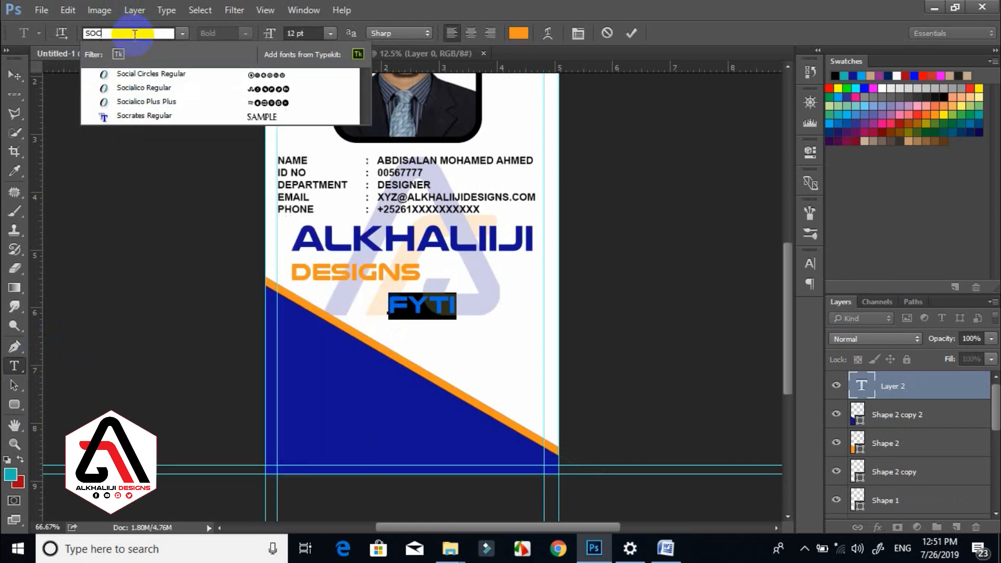
left_click(139, 73)
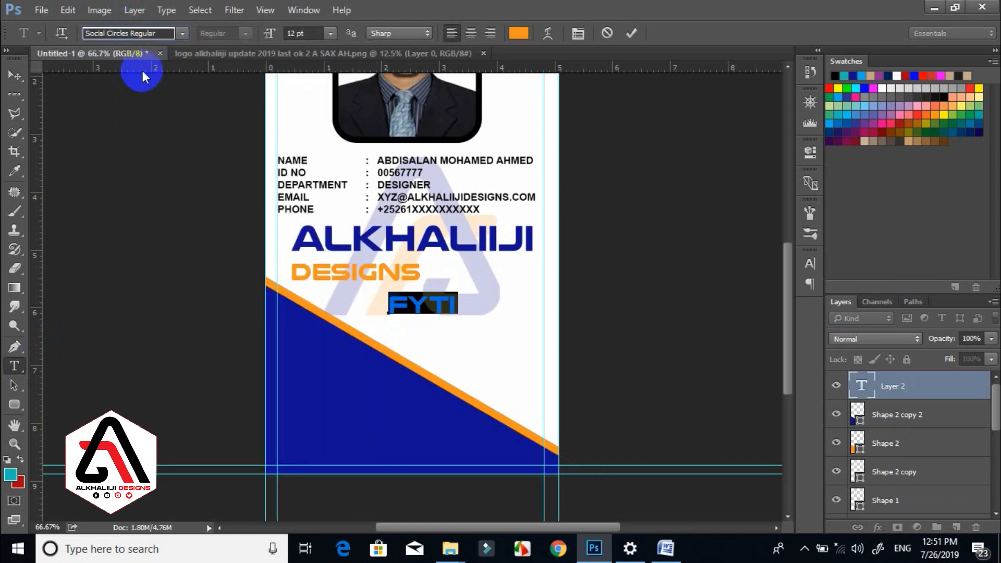
left_click(520, 34)
left_click(464, 355)
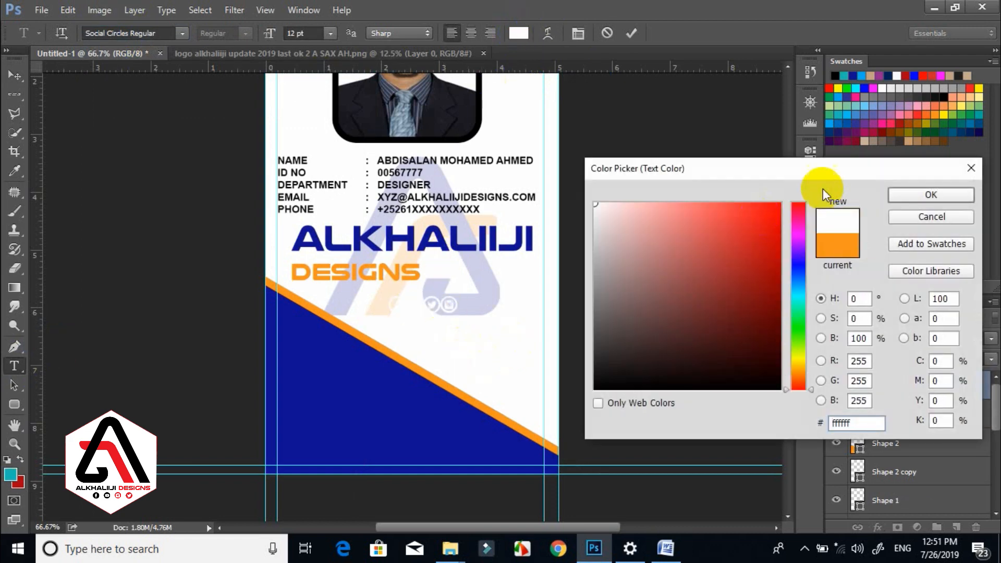
left_click(897, 198)
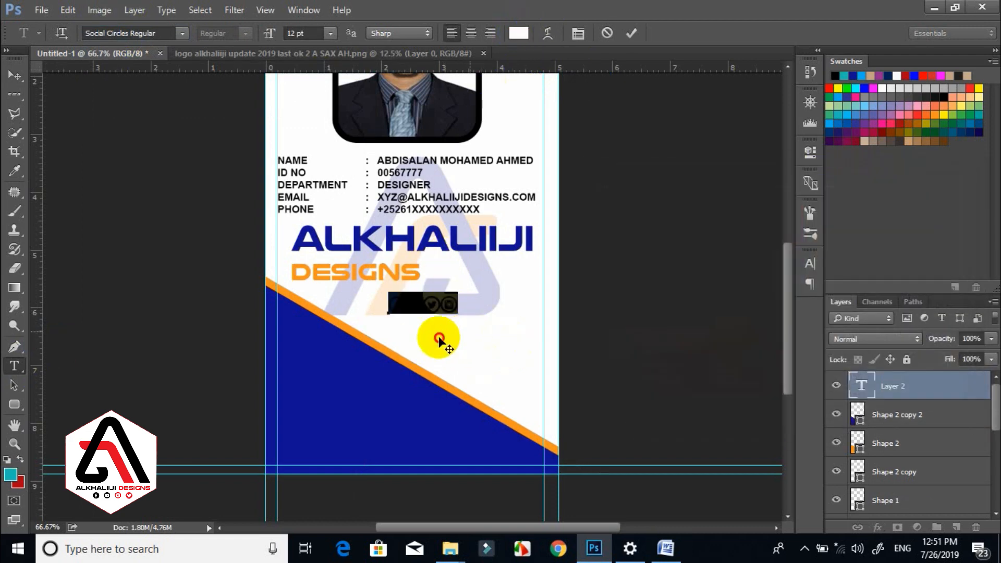
left_click_drag(436, 340, 352, 413)
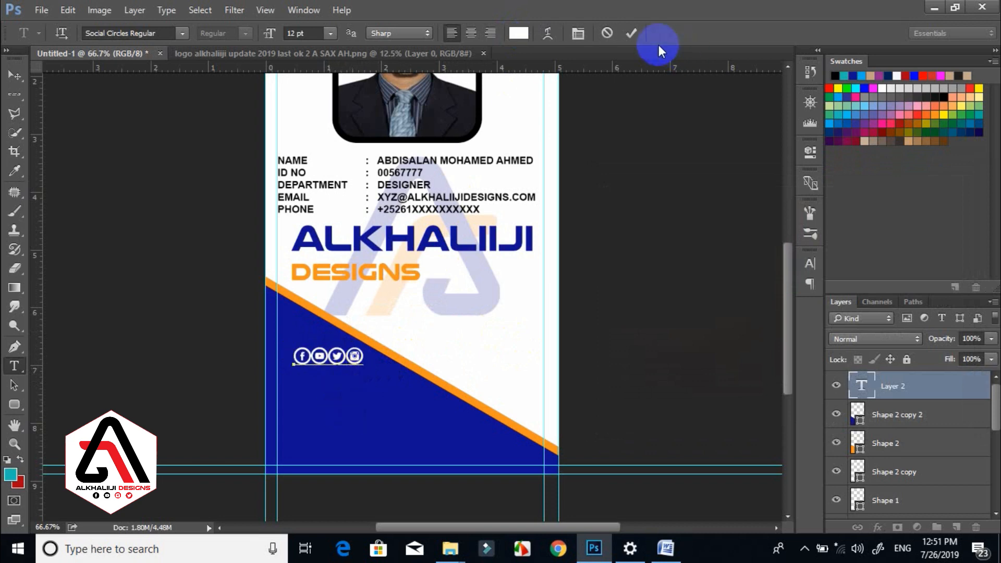
left_click(635, 35)
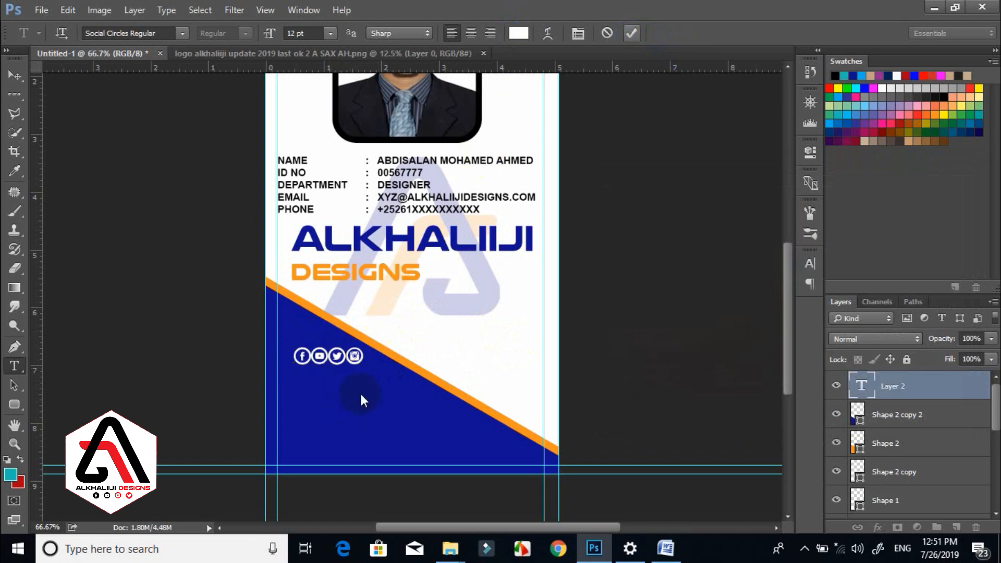
Add 'ALKHALIJI DESIGNSS' in Nulshock Bold 8 pt low on the blue footer.
left_click(302, 386)
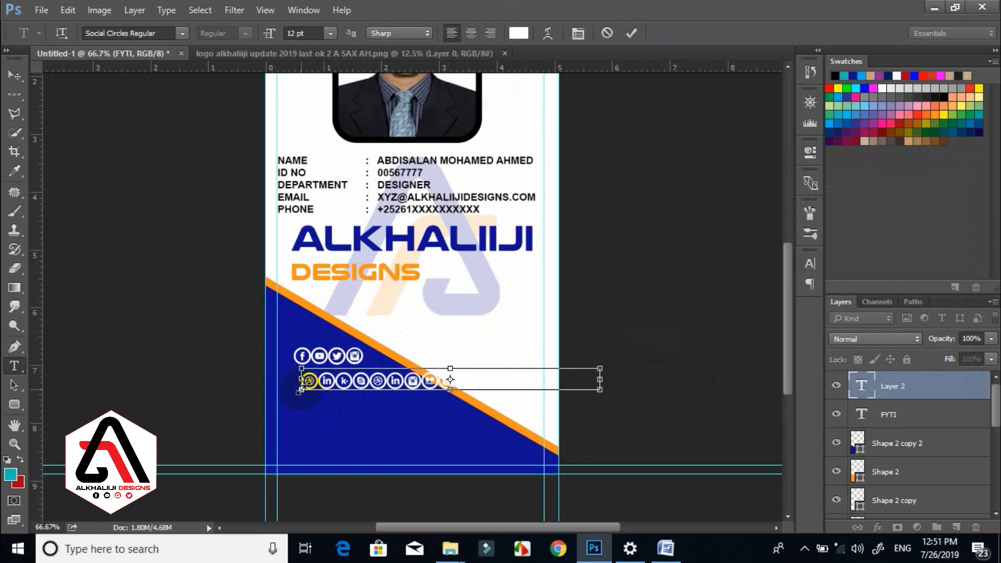
key("ctrl+a")
left_click(131, 35)
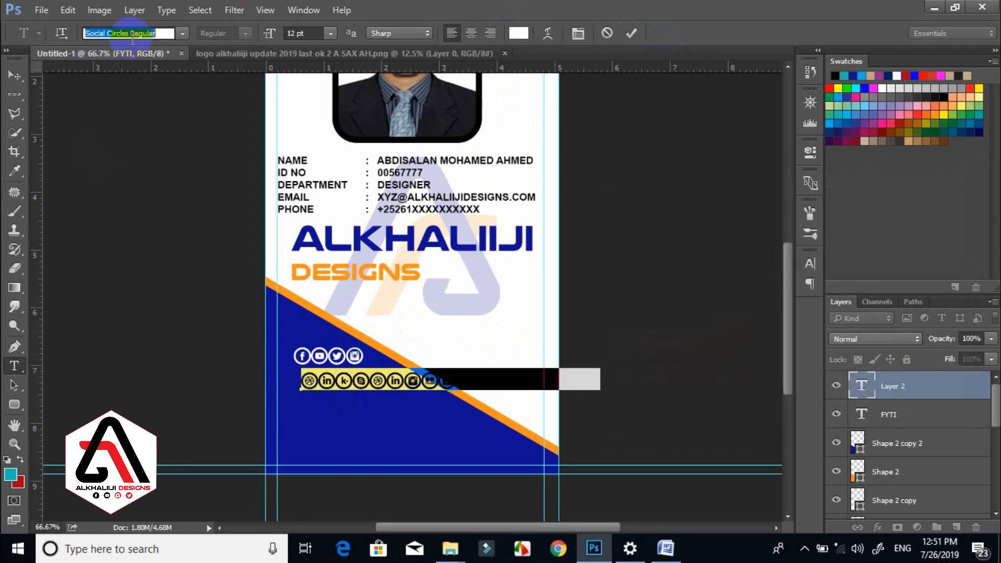
type("NULL")
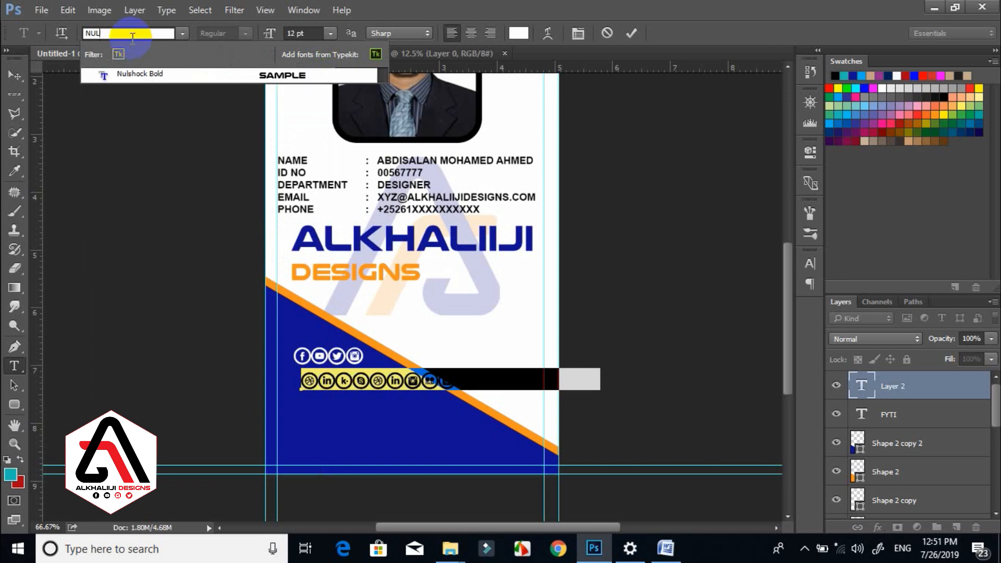
left_click(134, 71)
type("nul")
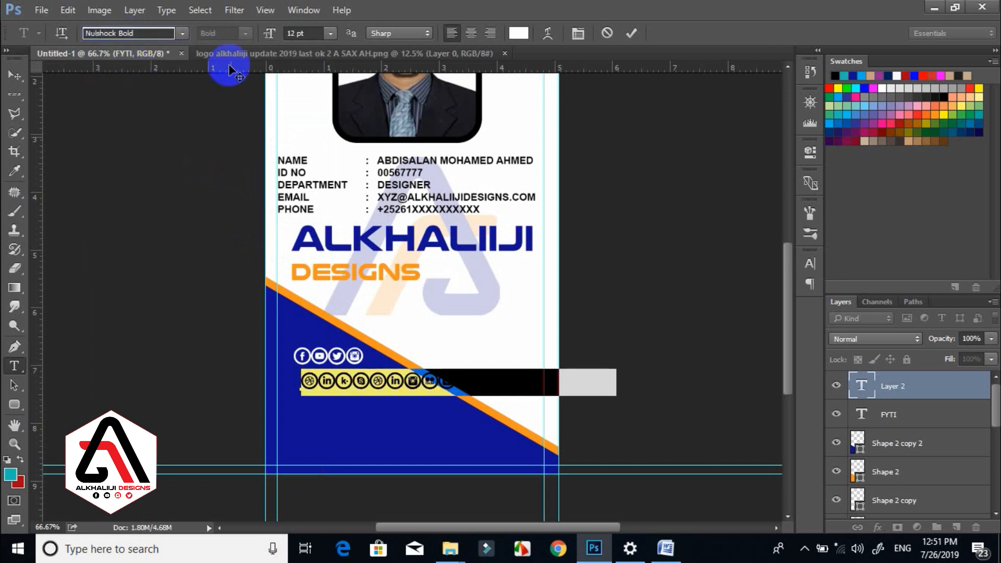
key("Return")
left_click_drag(269, 32, 261, 32)
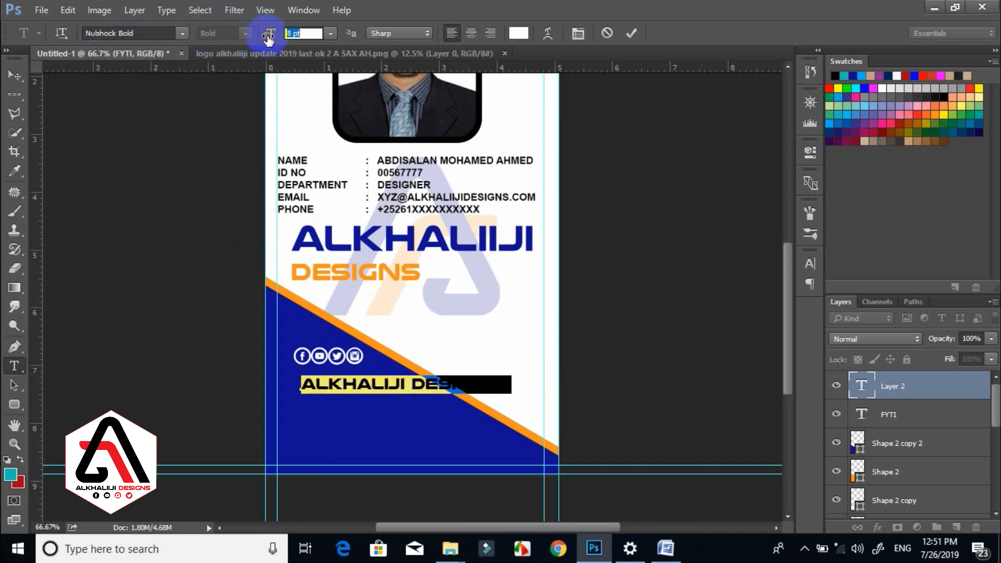
left_click(402, 391)
left_click_drag(396, 457, 396, 493)
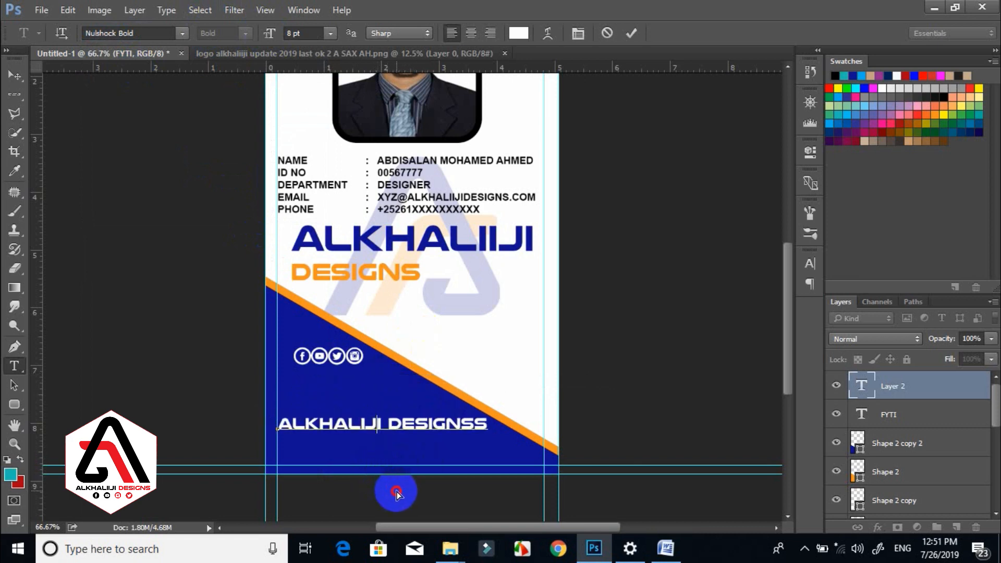
left_click(631, 33)
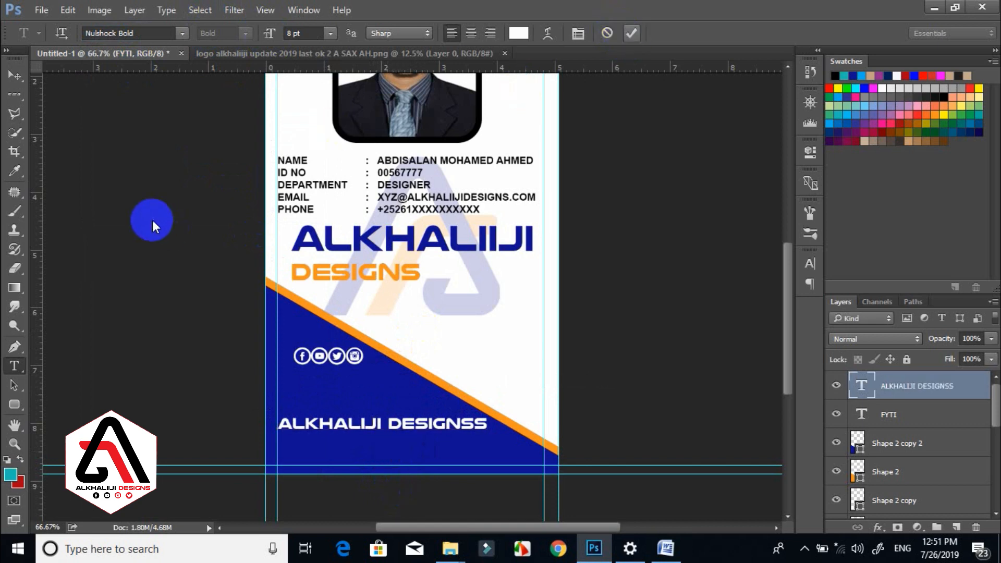
Centre the FYTI social icons layer just above the footer company name.
left_click(14, 75)
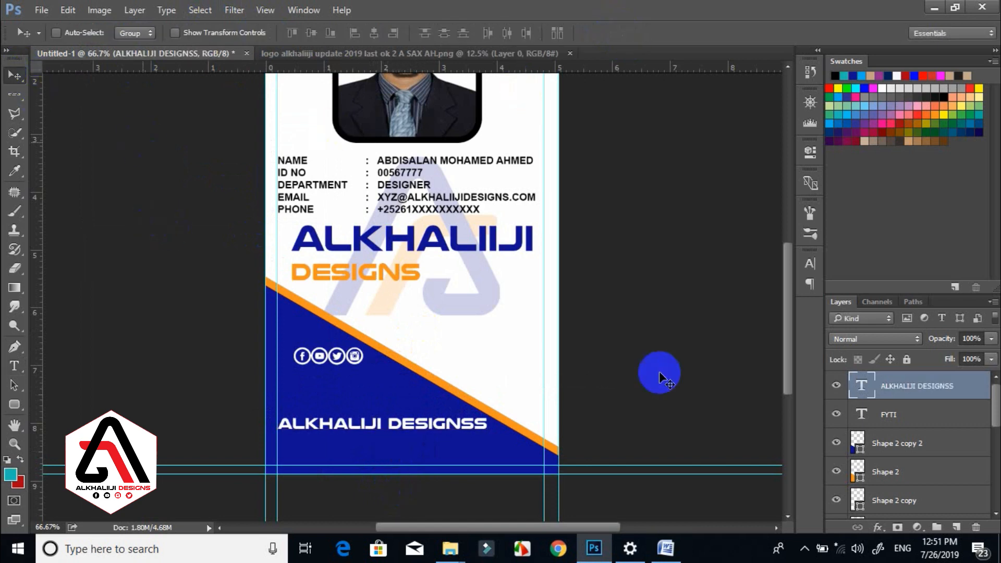
left_click(888, 412)
left_click_drag(333, 368, 369, 410)
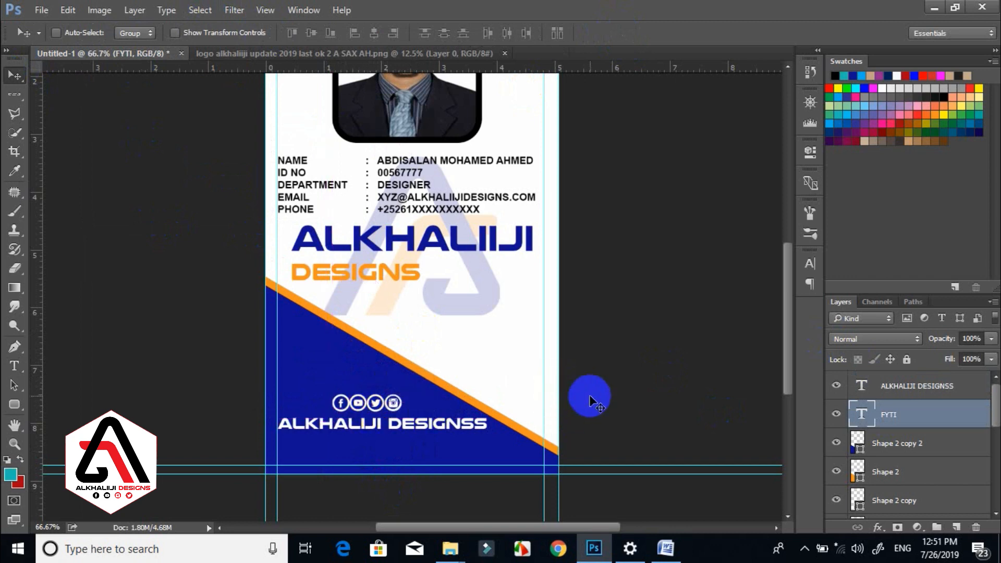
key("ctrl+minus")
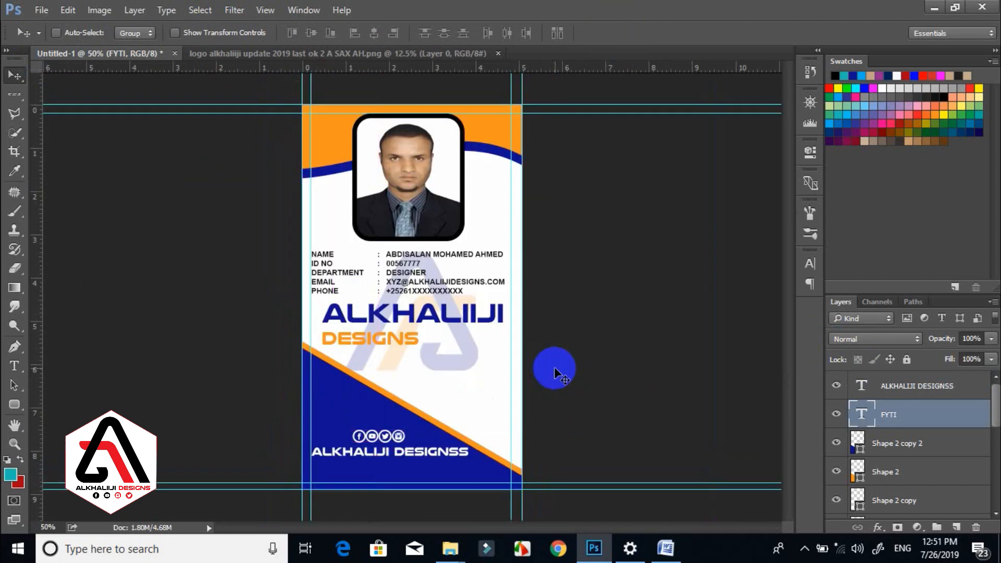